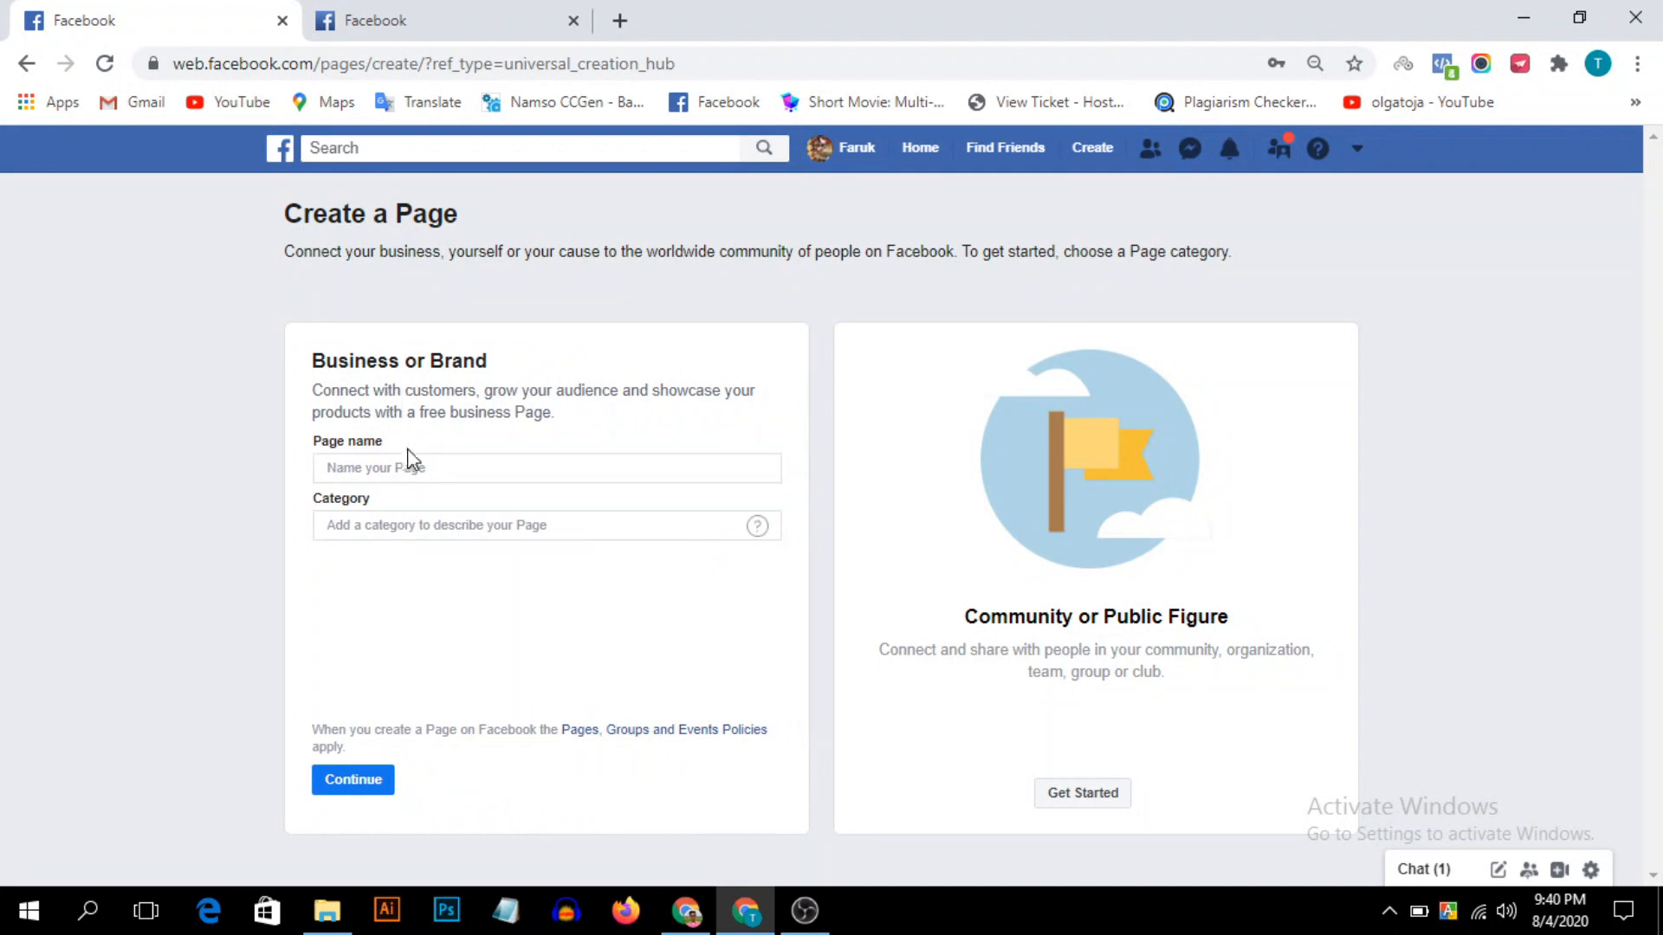
Create a Business or Brand page named "Demo page" in the Product/Service category.
left_click(422, 469)
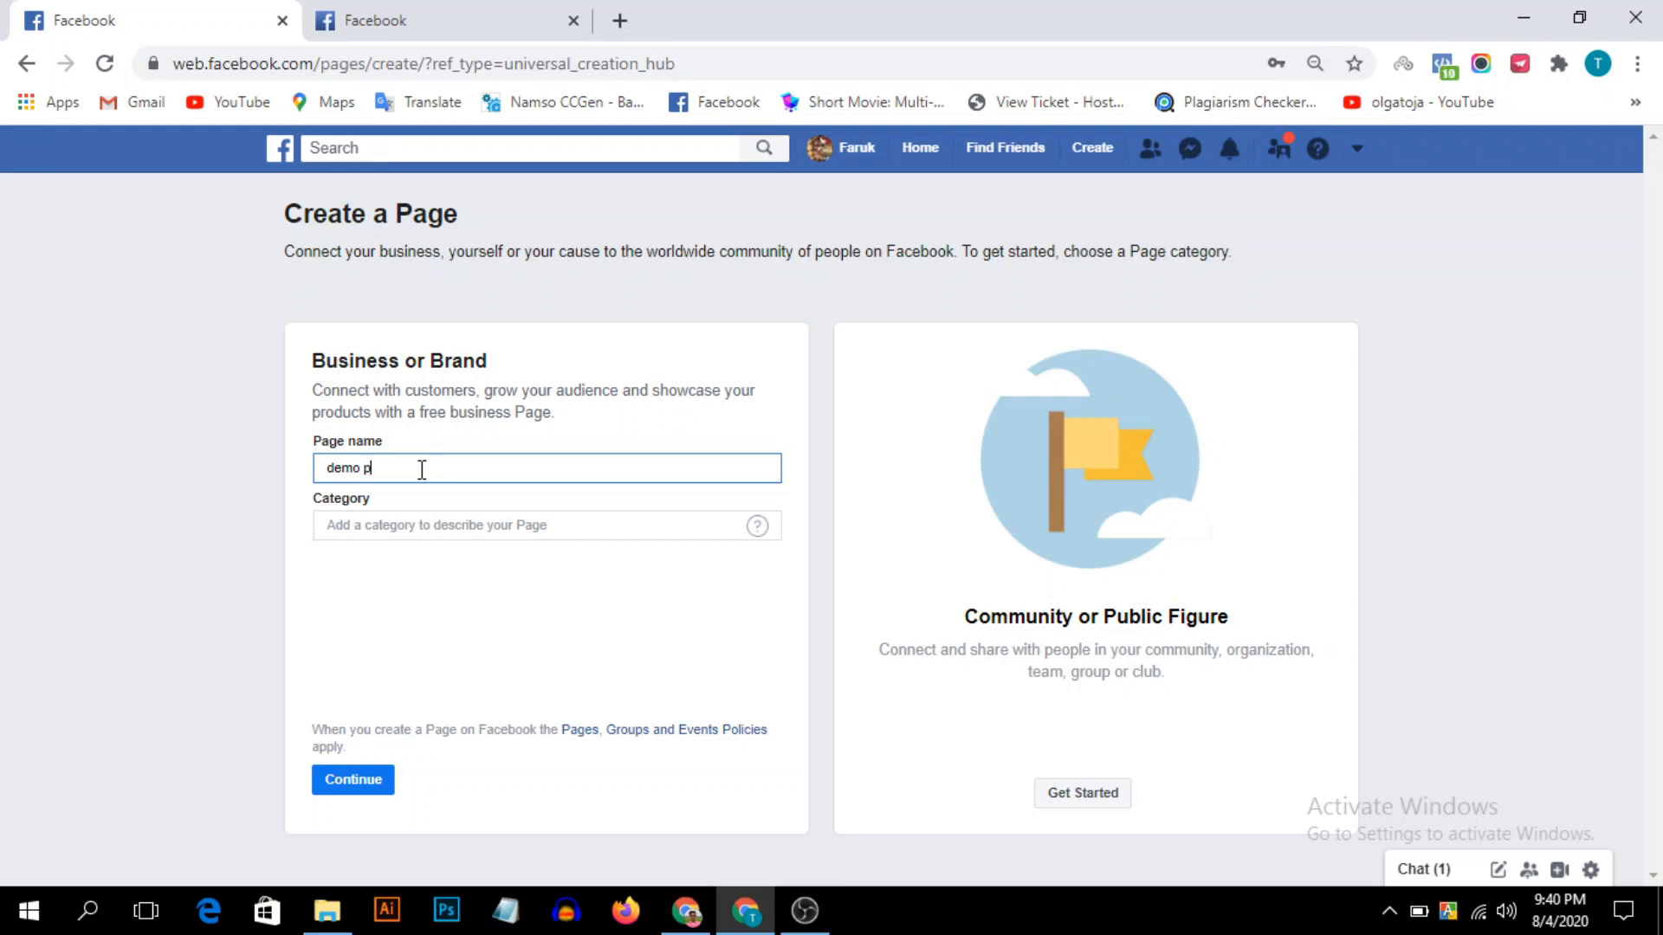
left_click(419, 530)
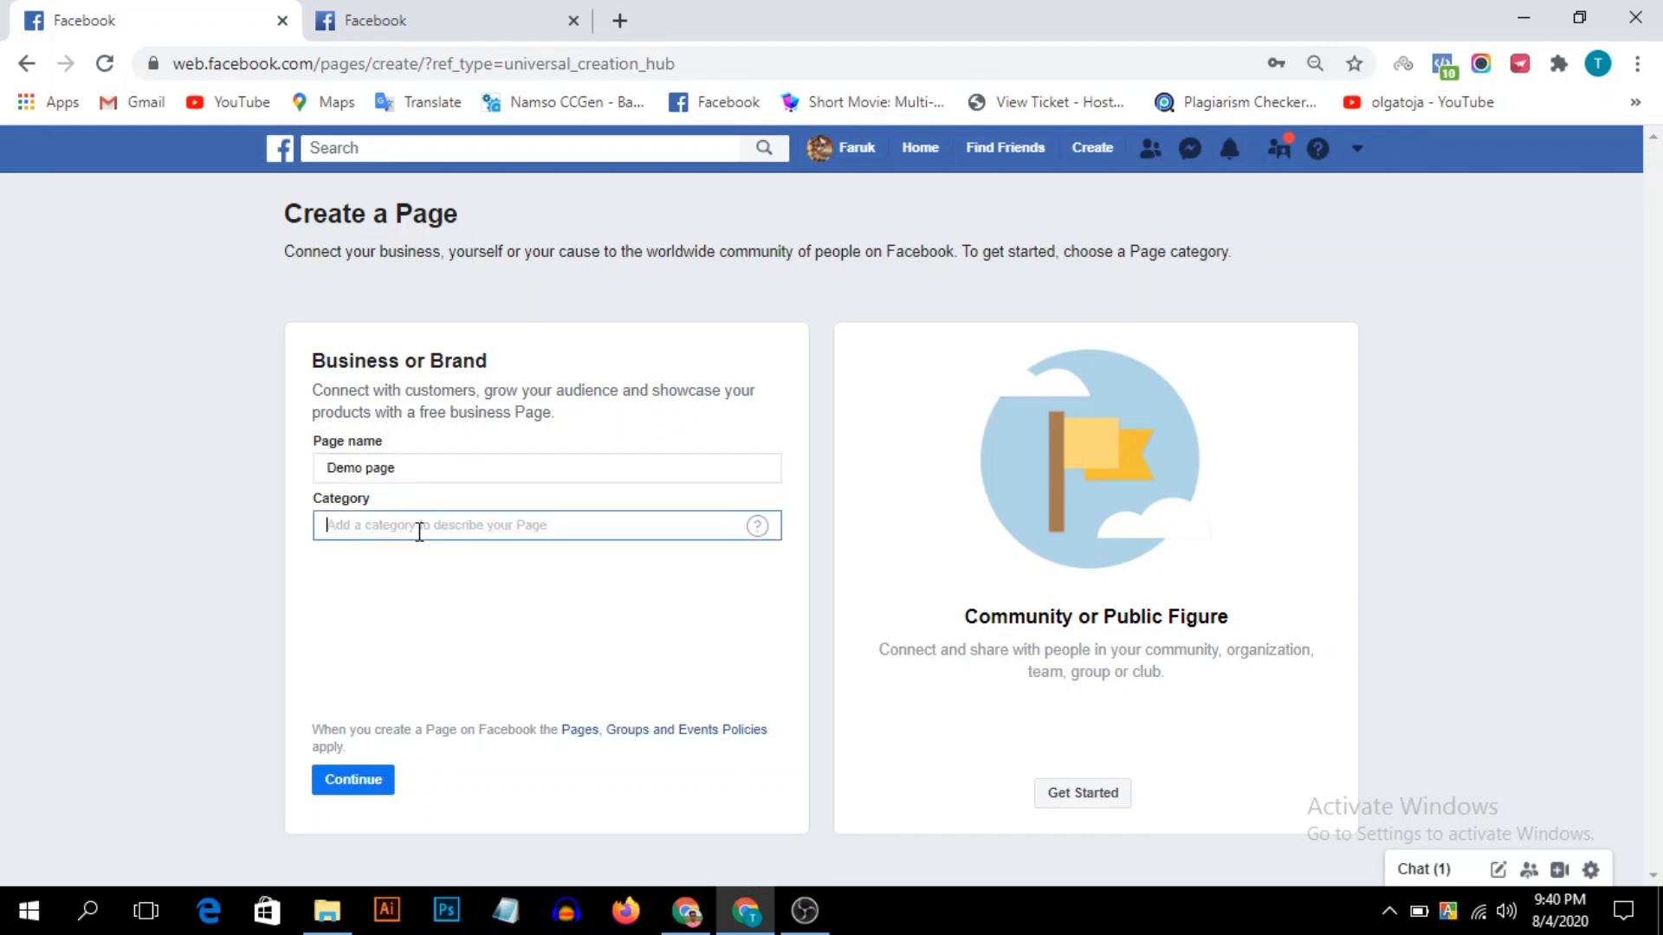
type("pro")
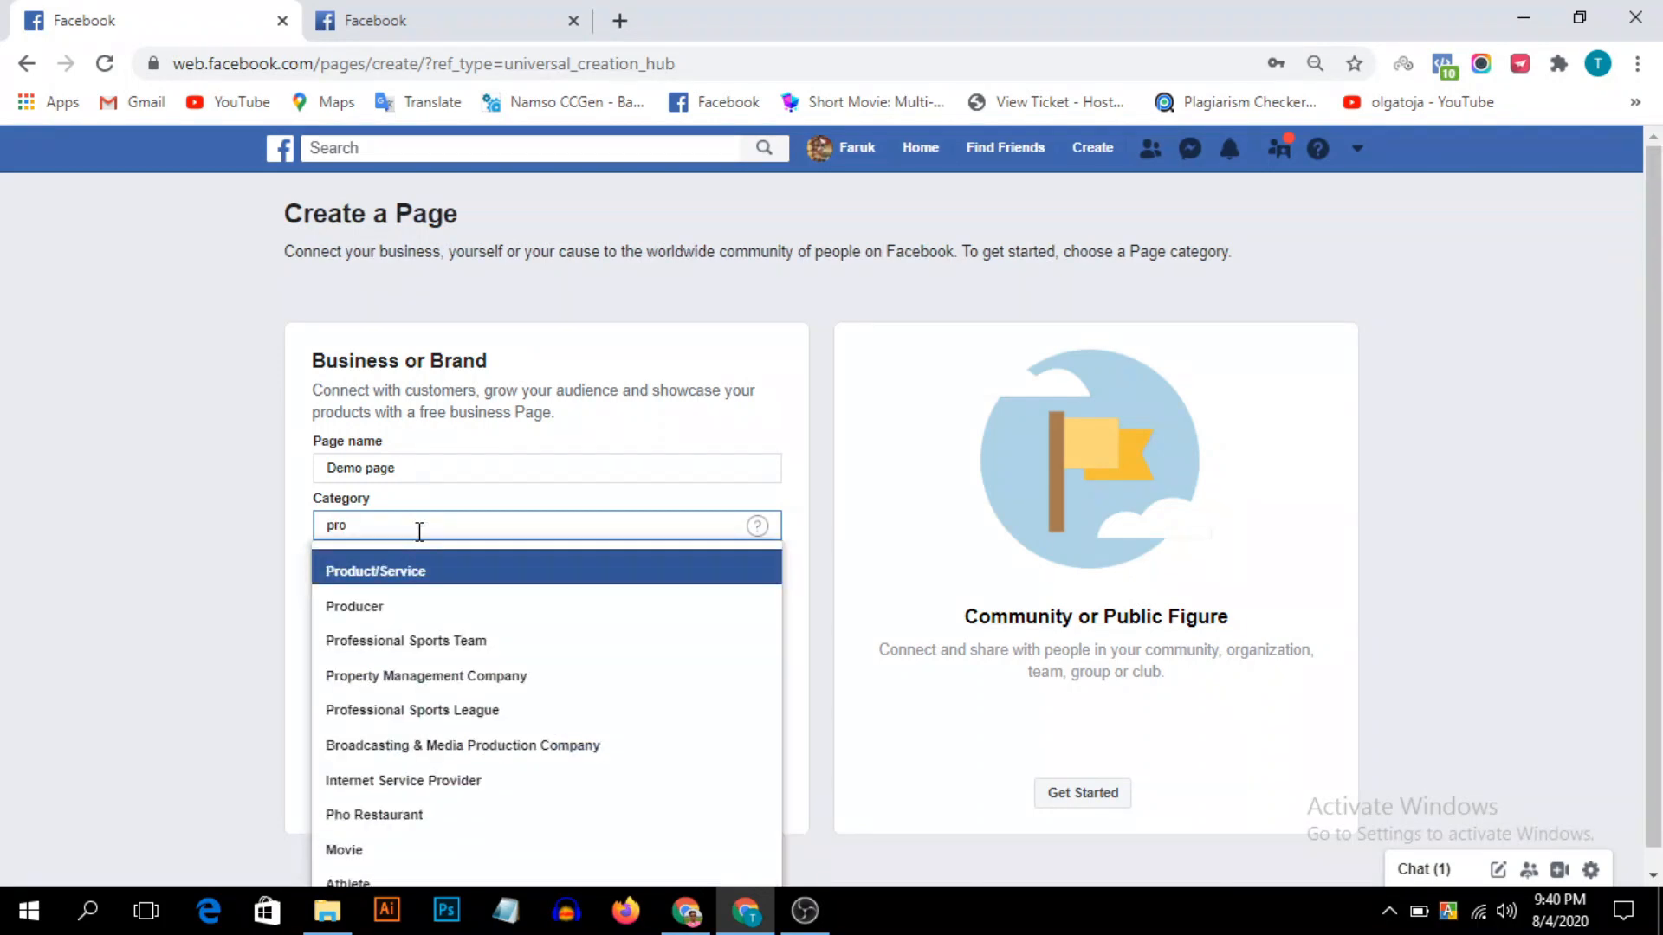
left_click(454, 582)
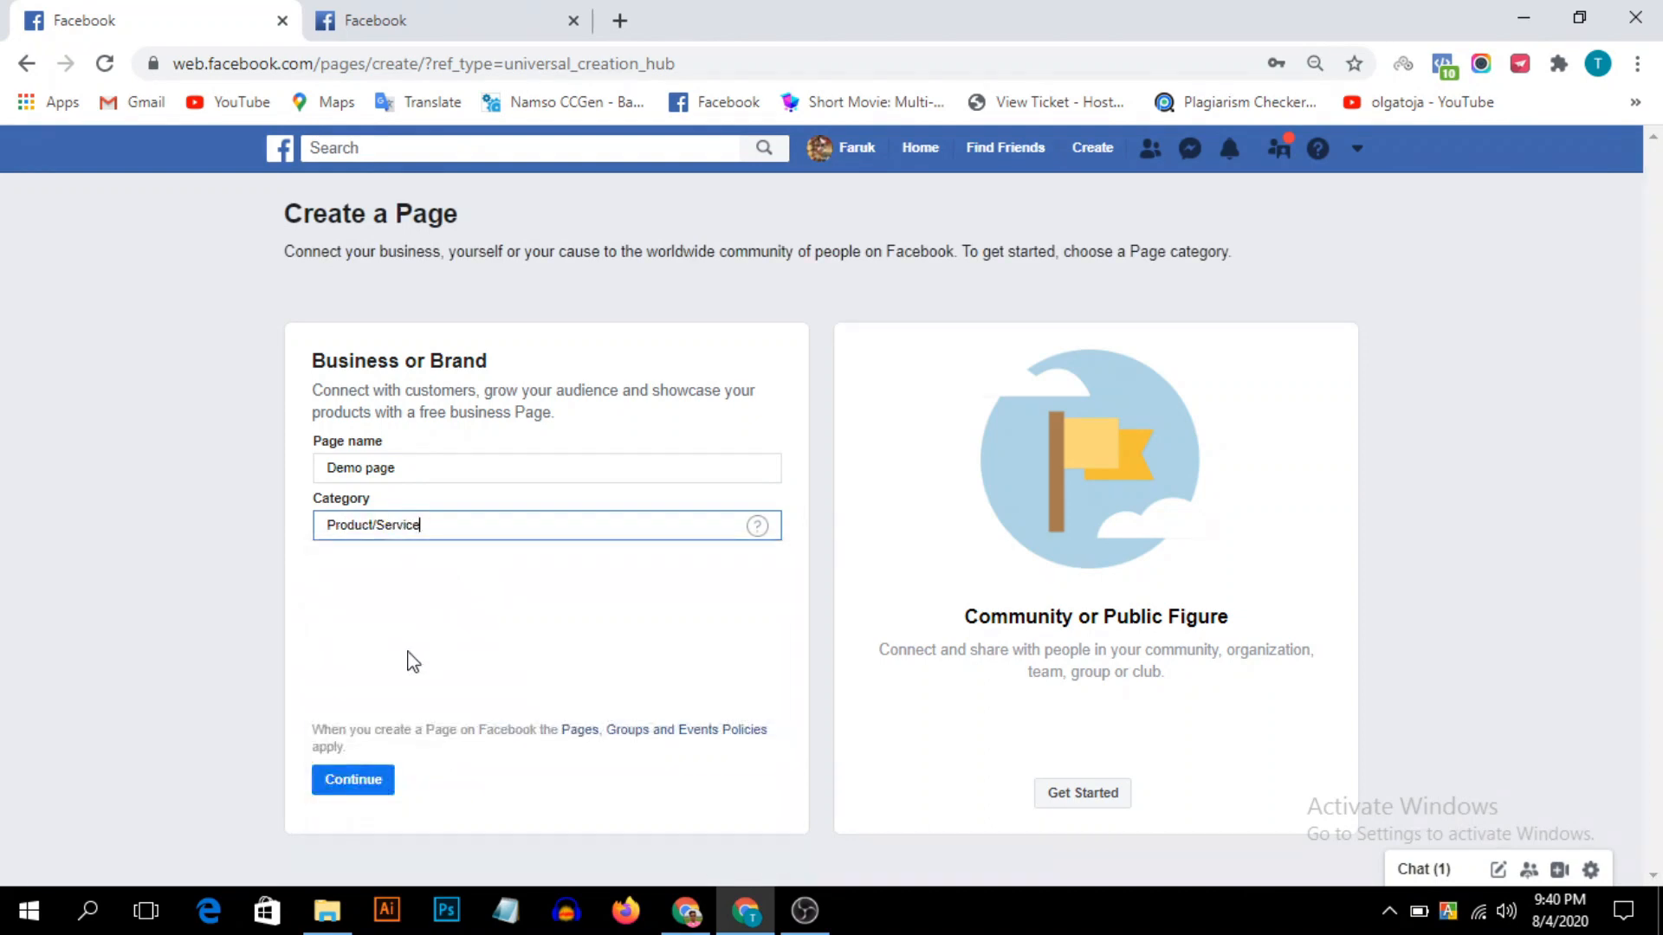
left_click(354, 782)
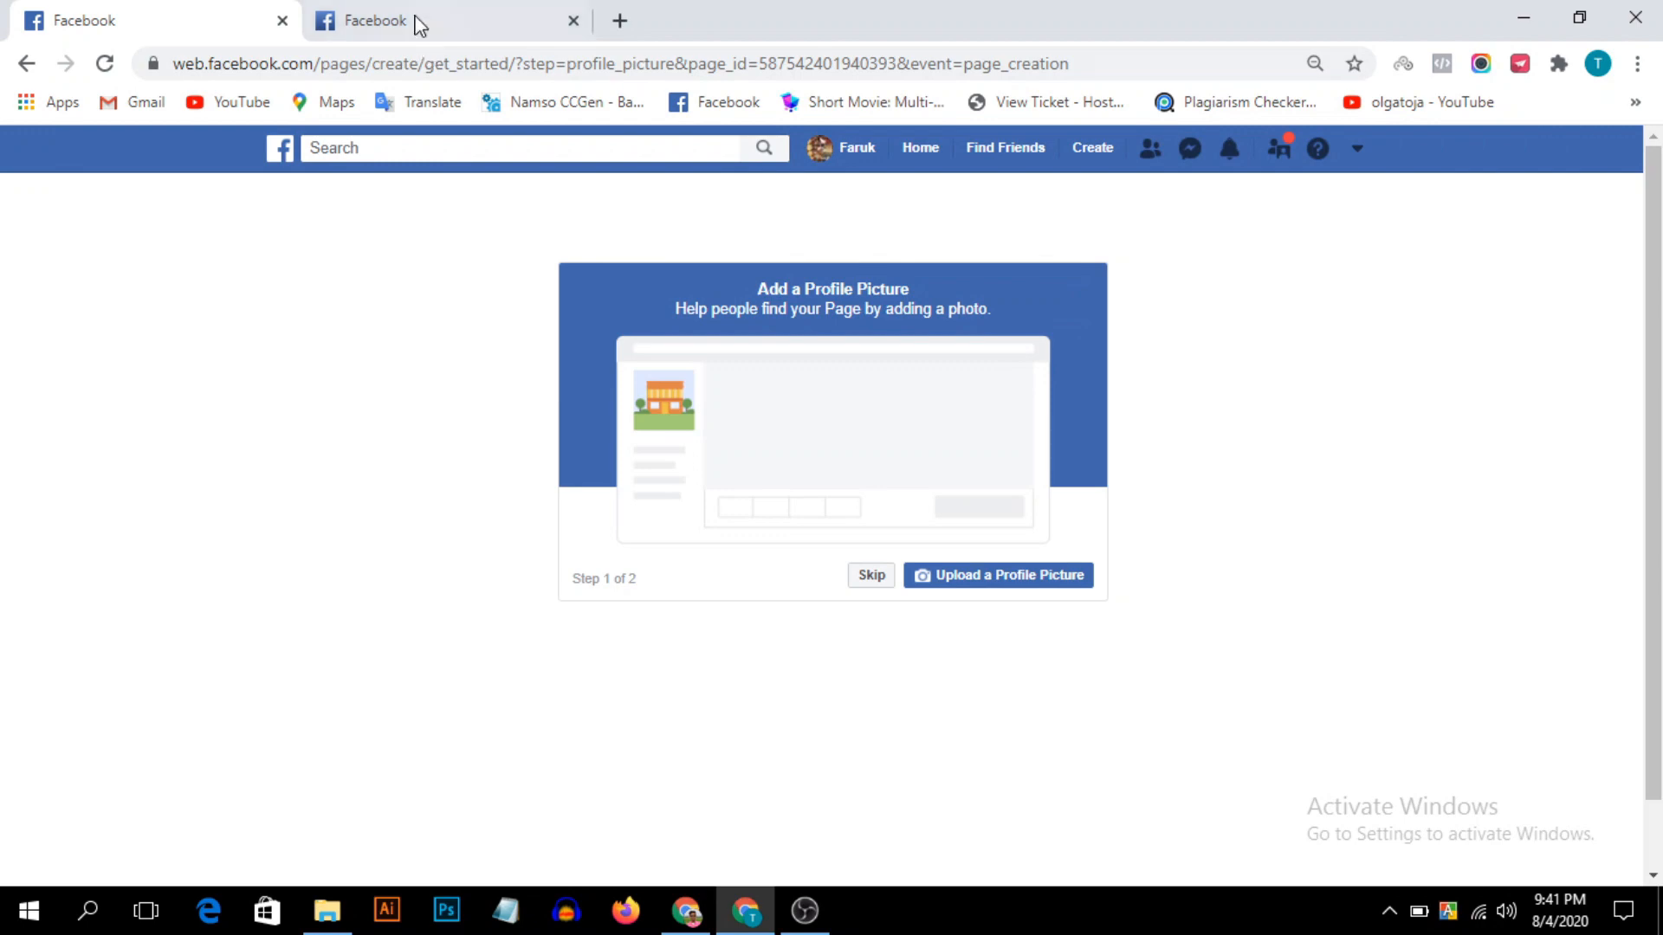
Switch to the mobile Facebook site and locate the Create New Page option among its bookmarks.
key("F1")
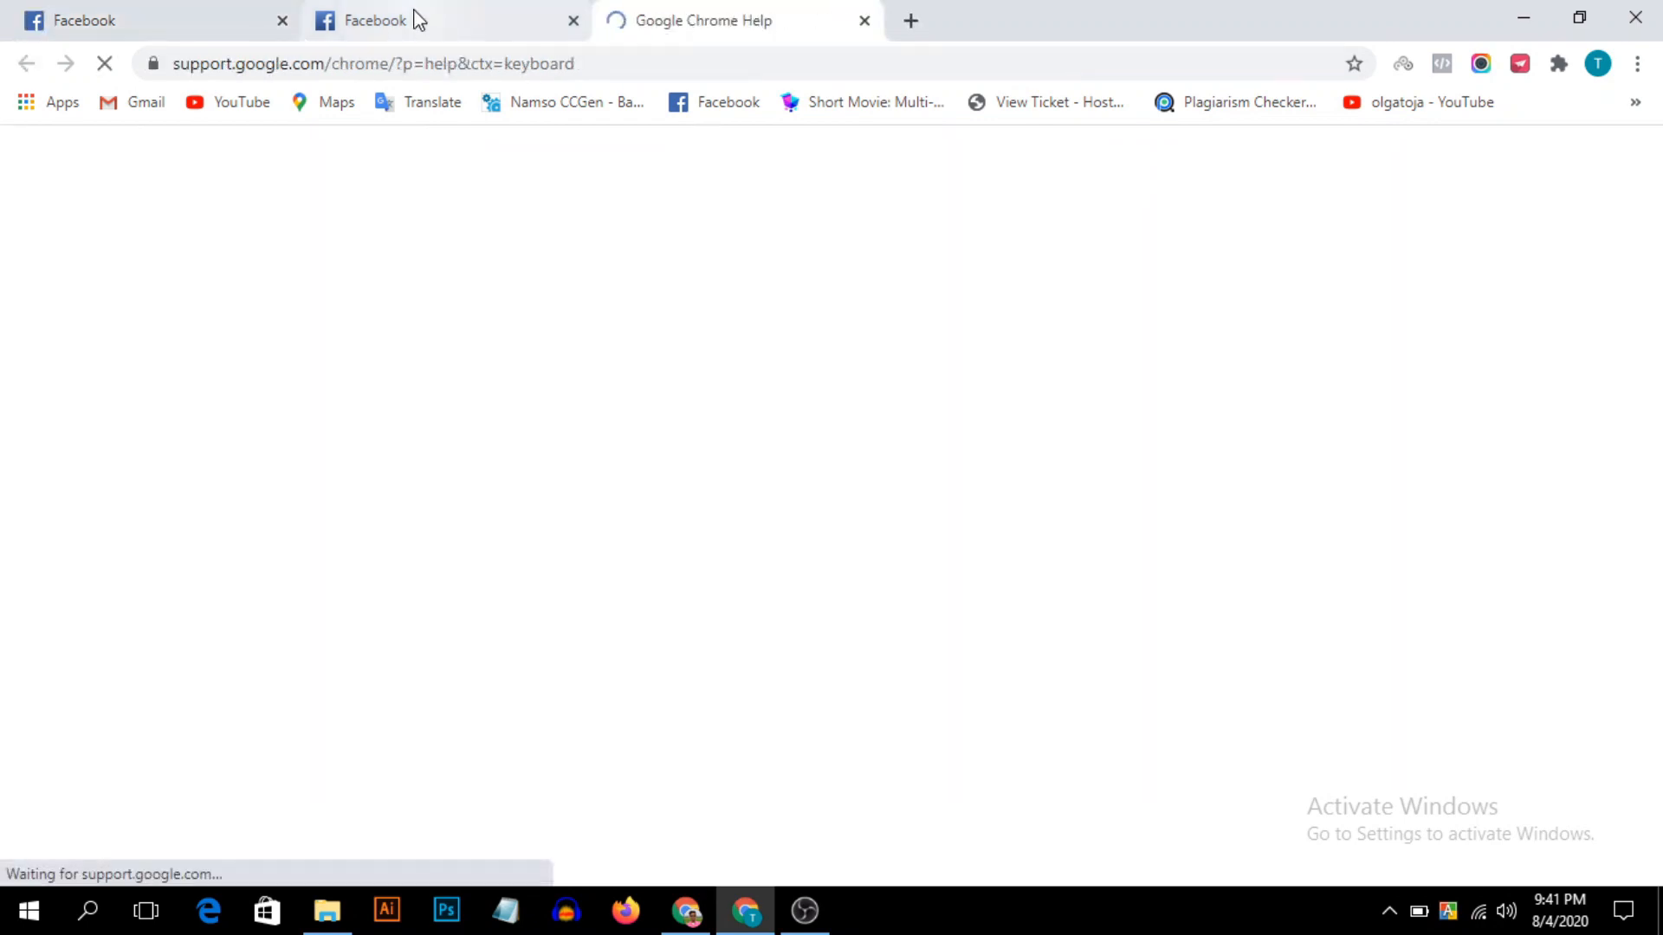
left_click(416, 20)
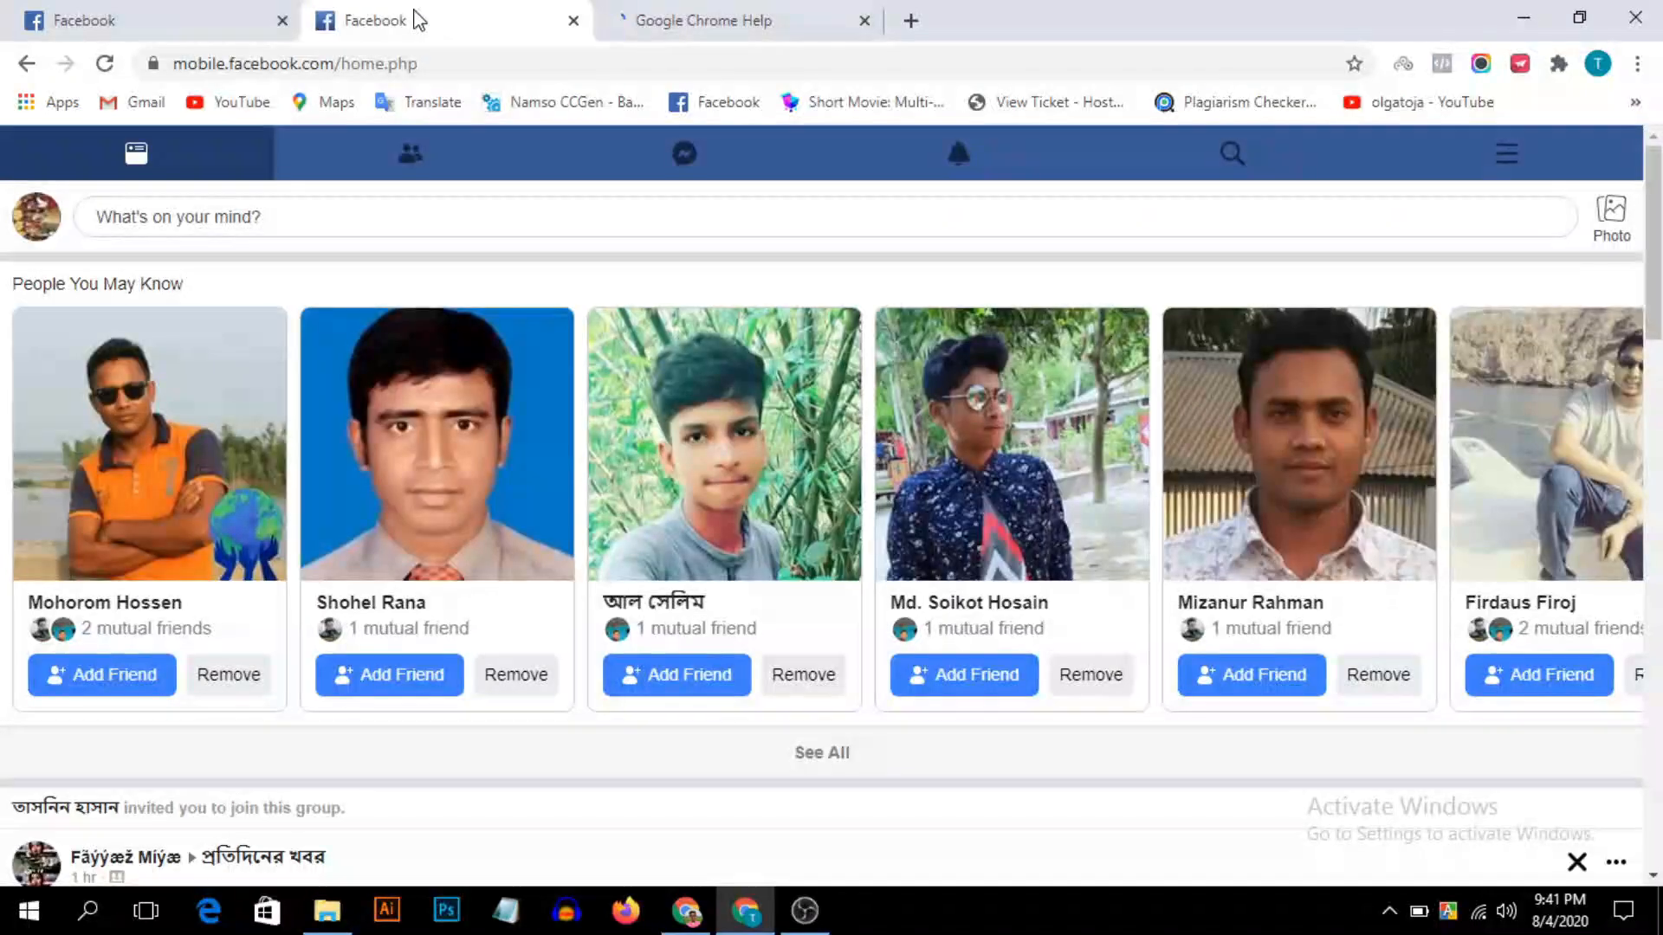
left_click(1517, 156)
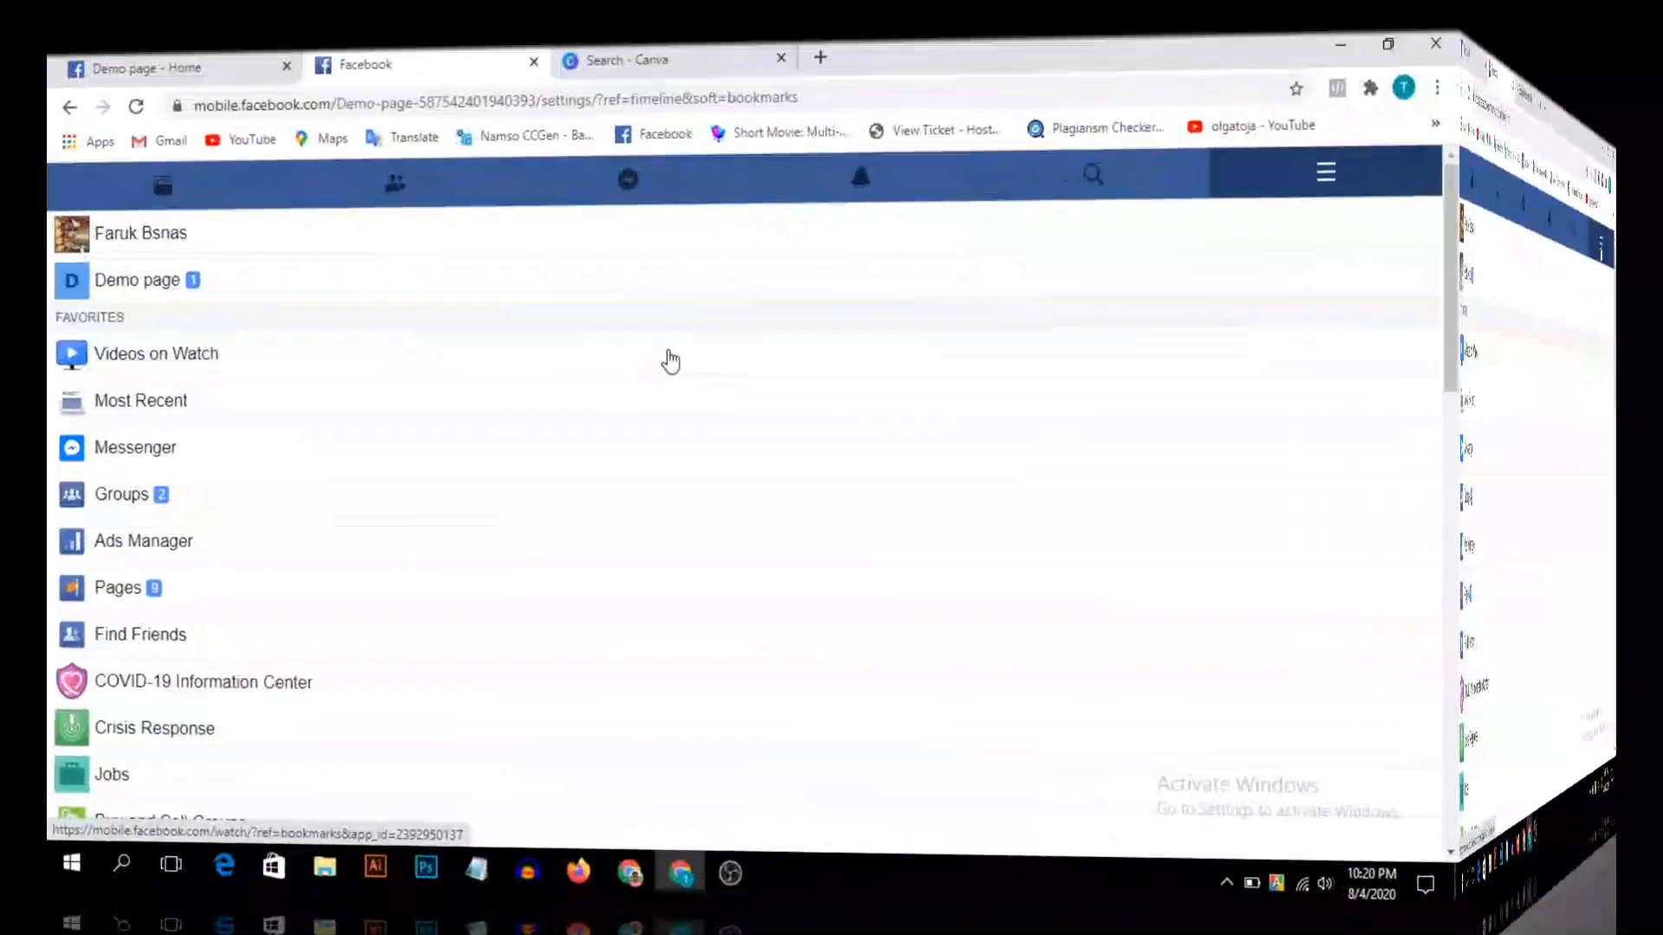
scroll(731, 349, "down", 3)
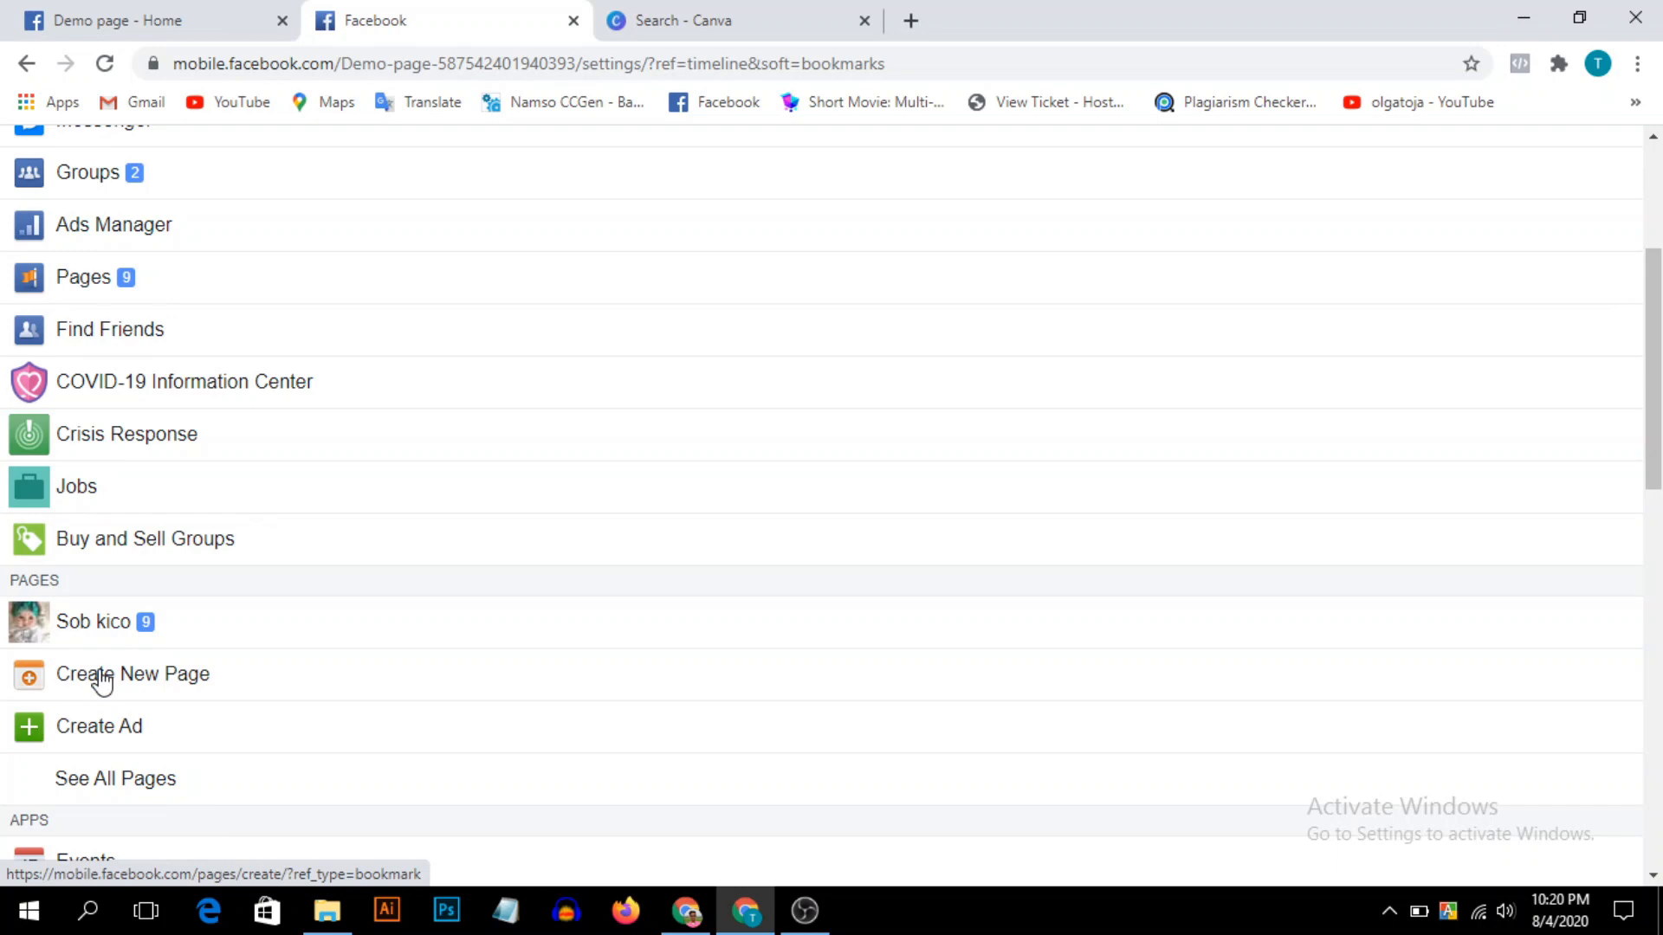
Return to the desktop view of Demo page, open its page info for editing and enter "Demo" as the description.
left_click(104, 17)
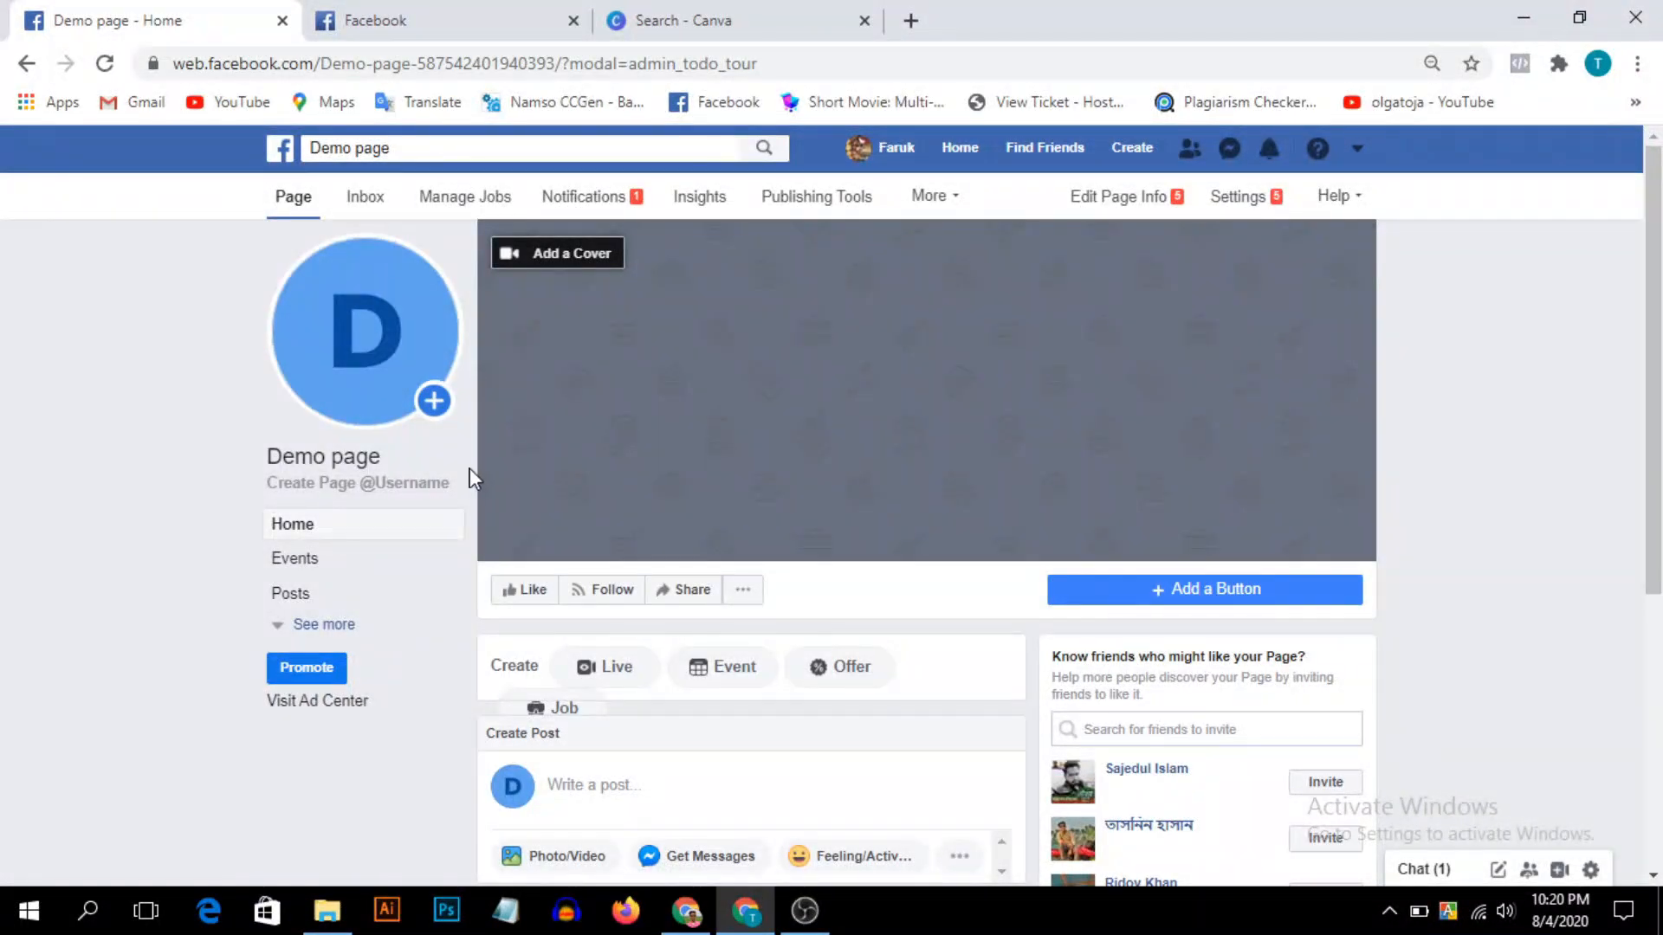
left_click(1117, 201)
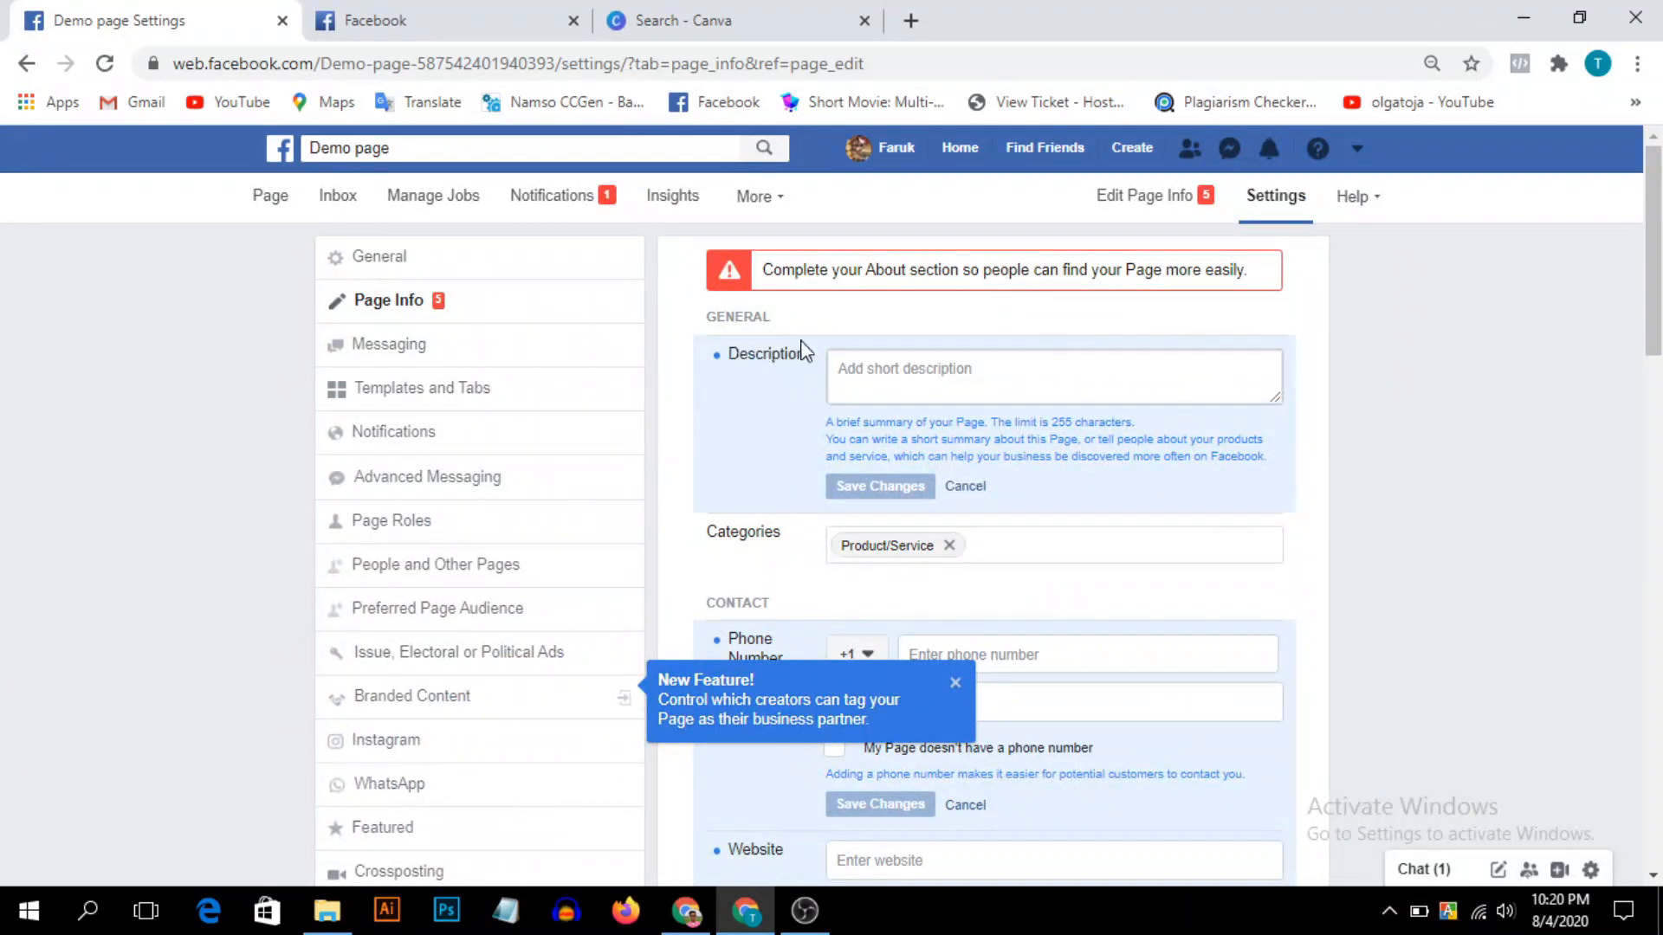
double_click(804, 350)
left_click(858, 398)
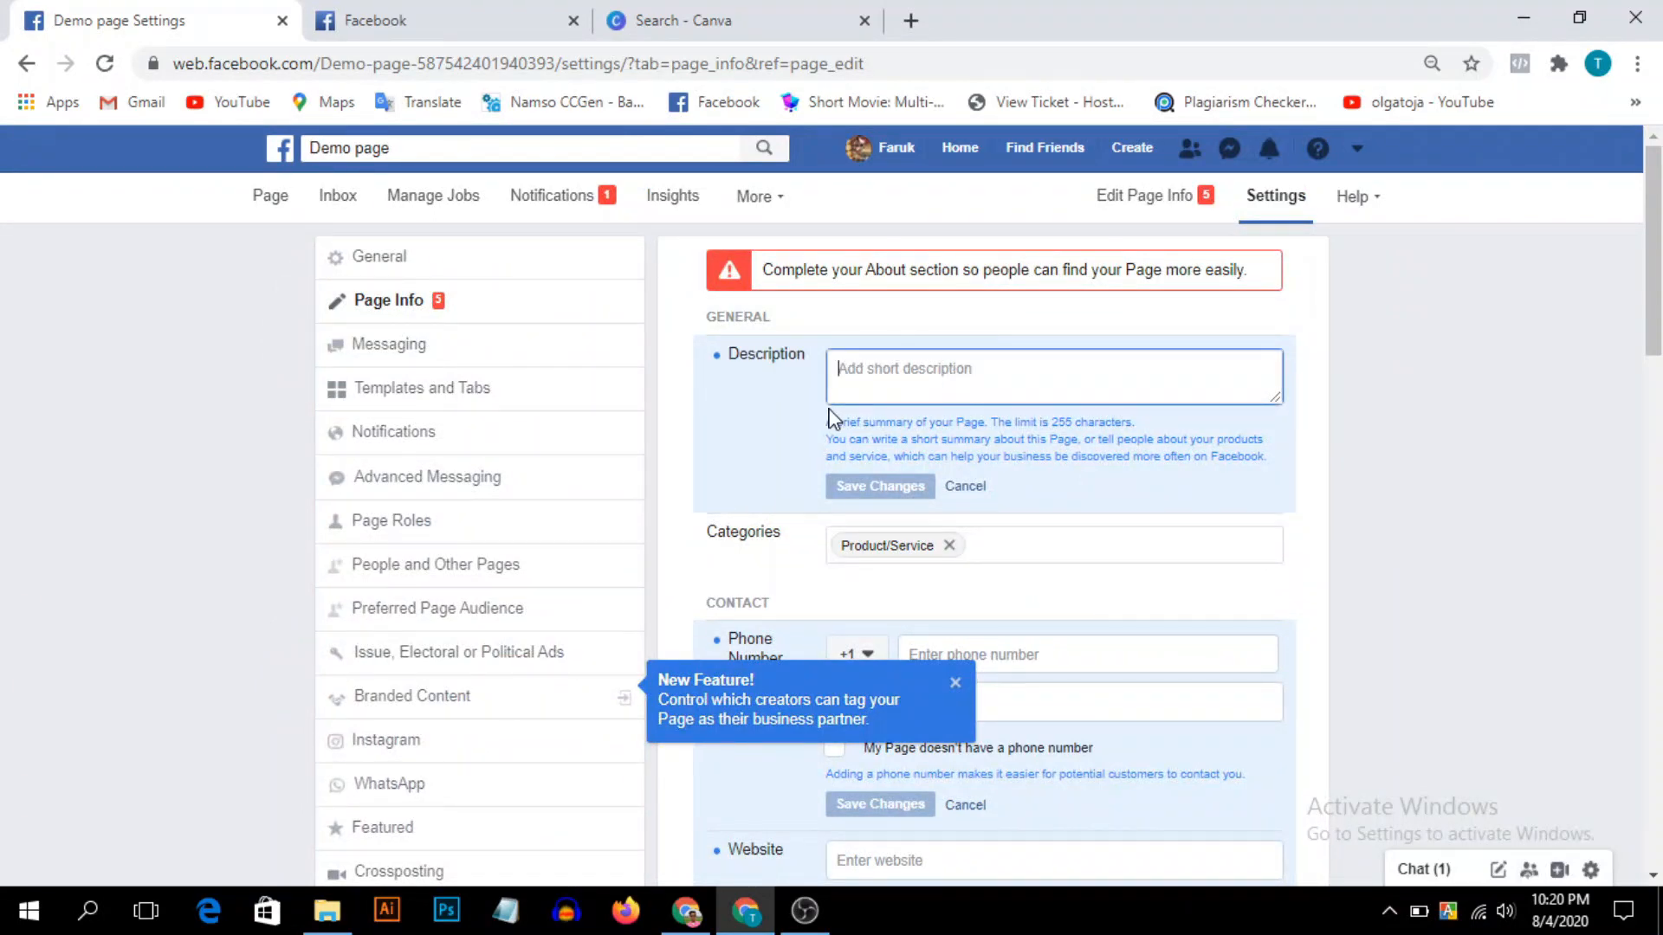
type("Demo")
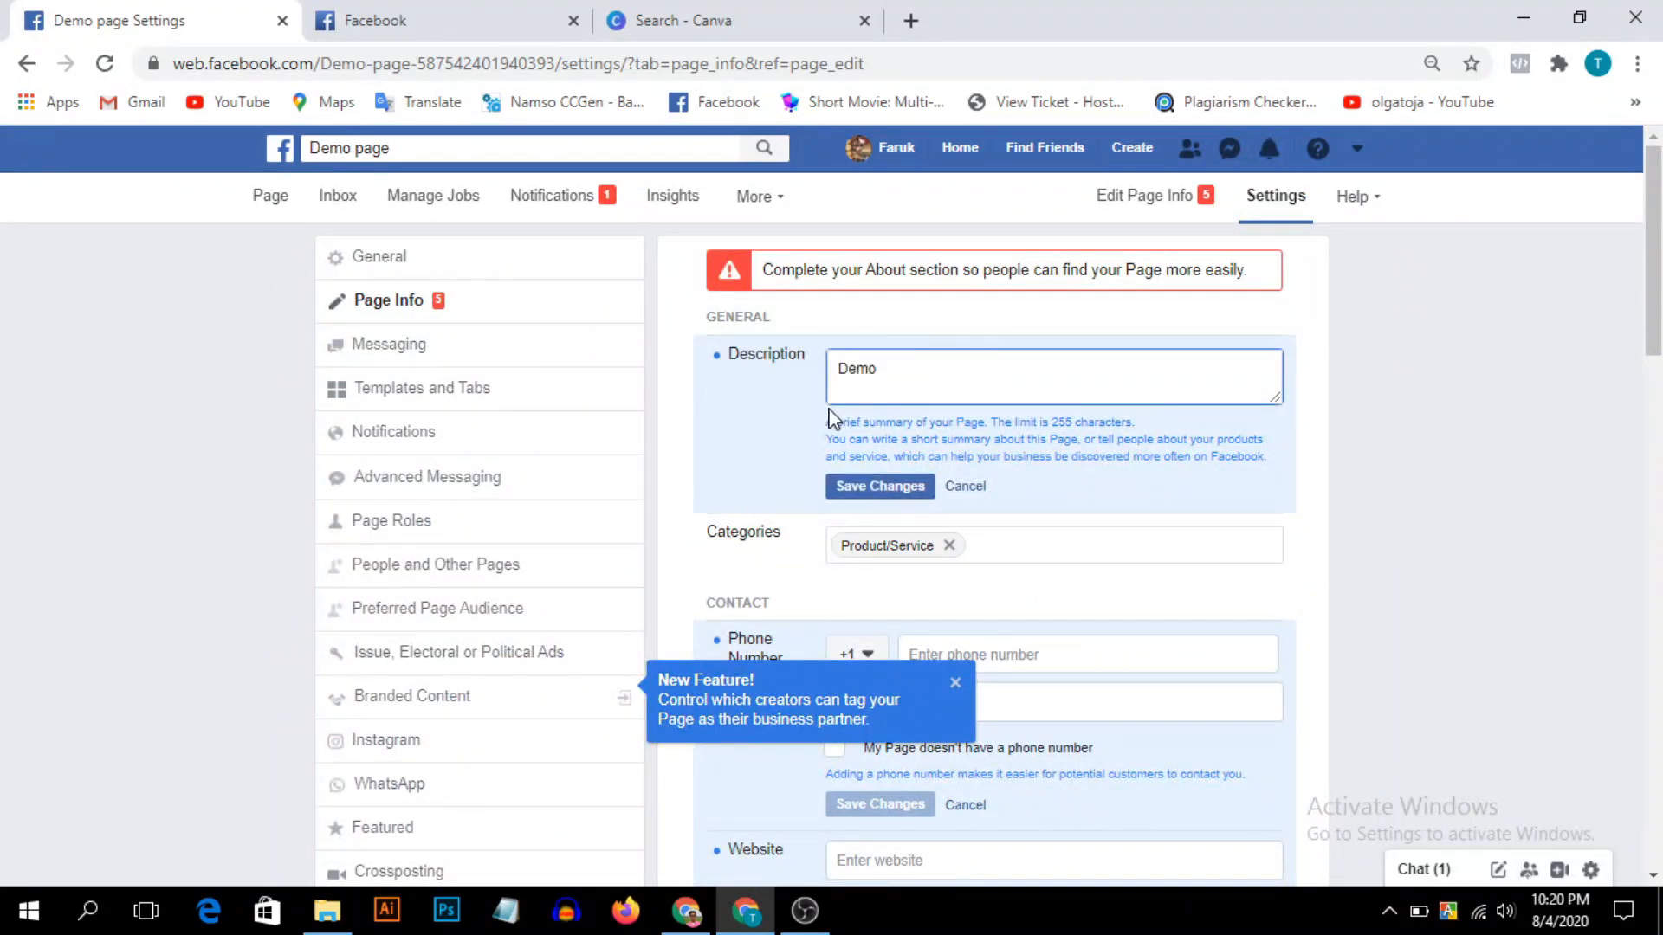
Examine the phone number, website, email, address, service area and hours fields in the page info settings.
scroll(873, 544, "down", 4)
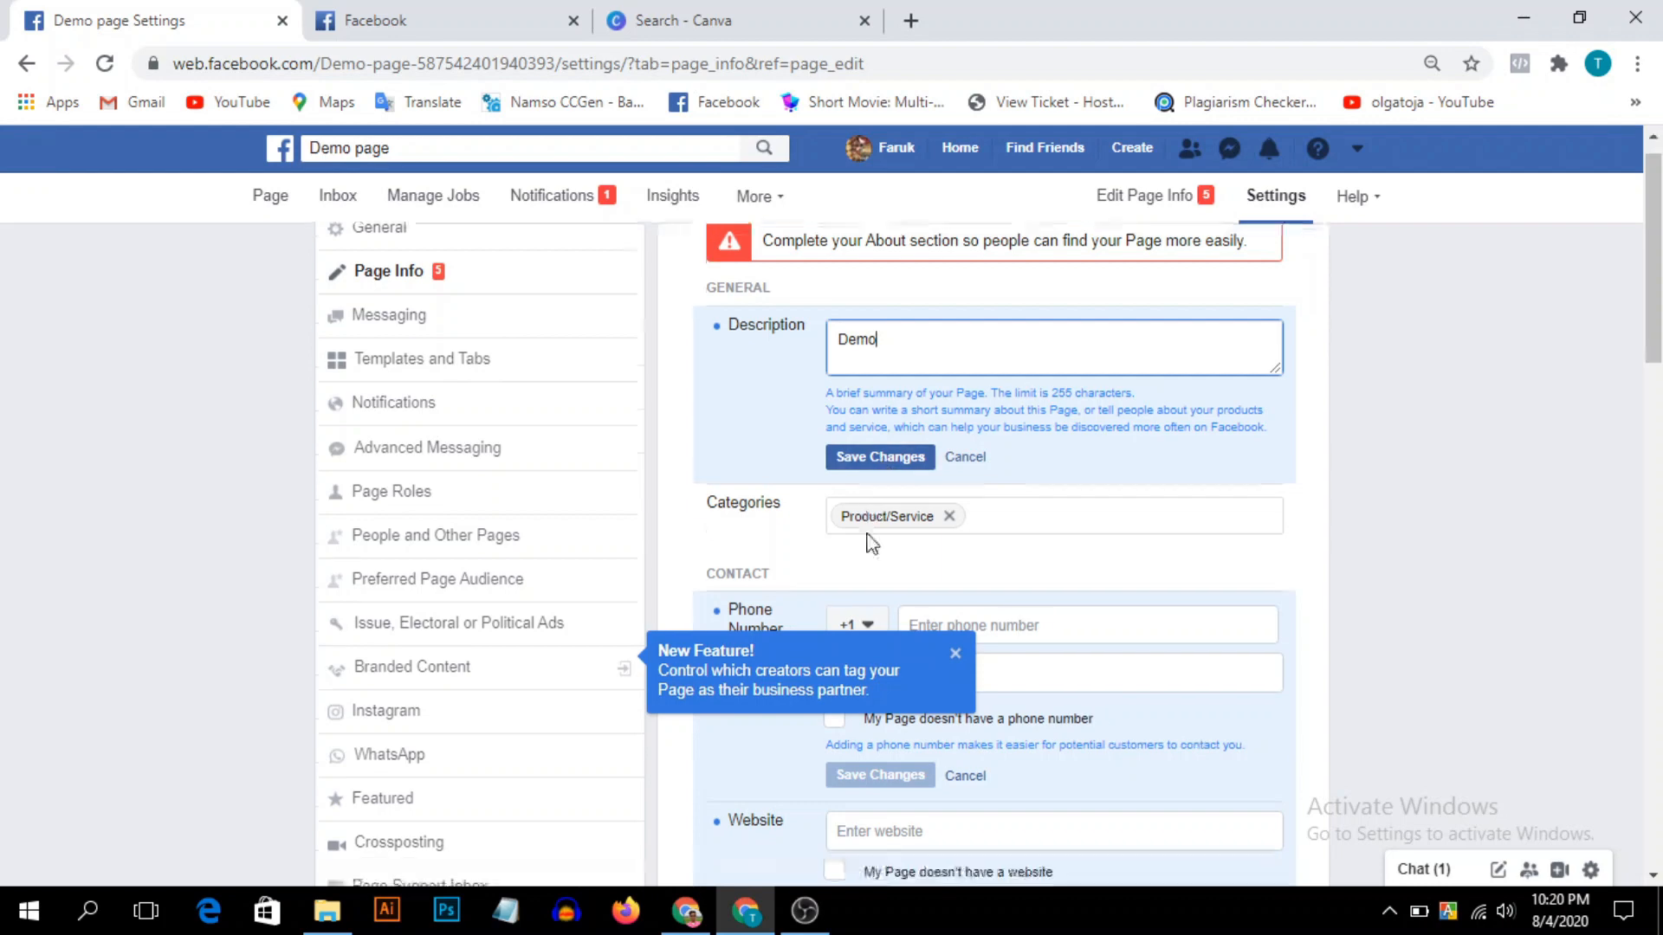
left_click(863, 329)
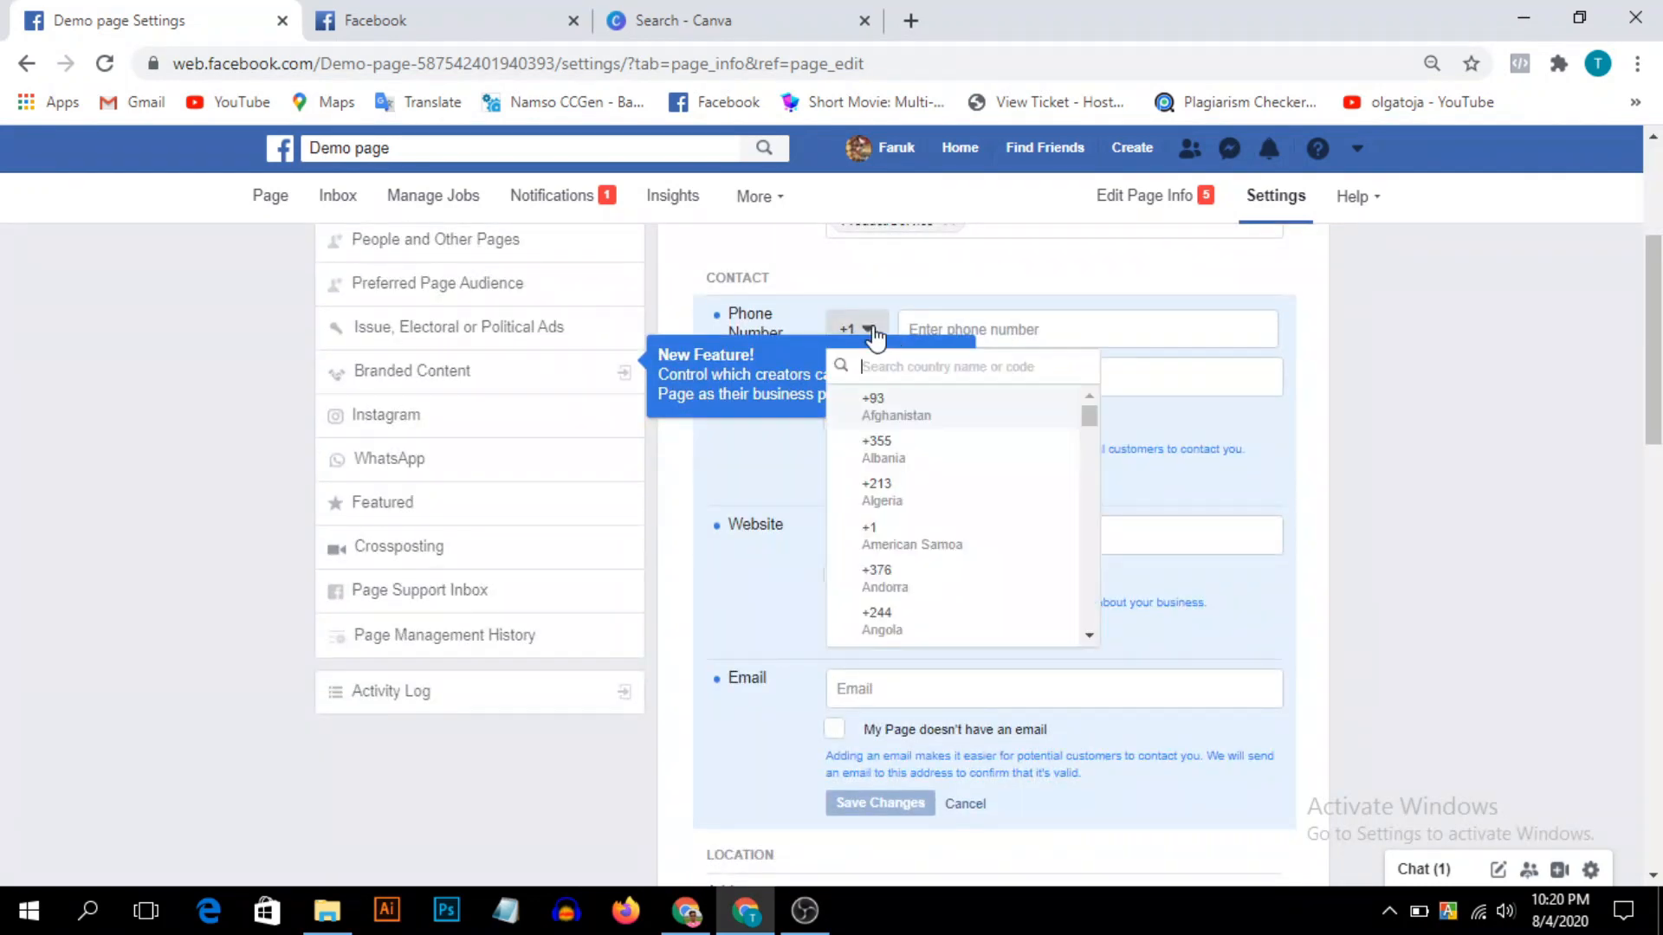
left_click(996, 332)
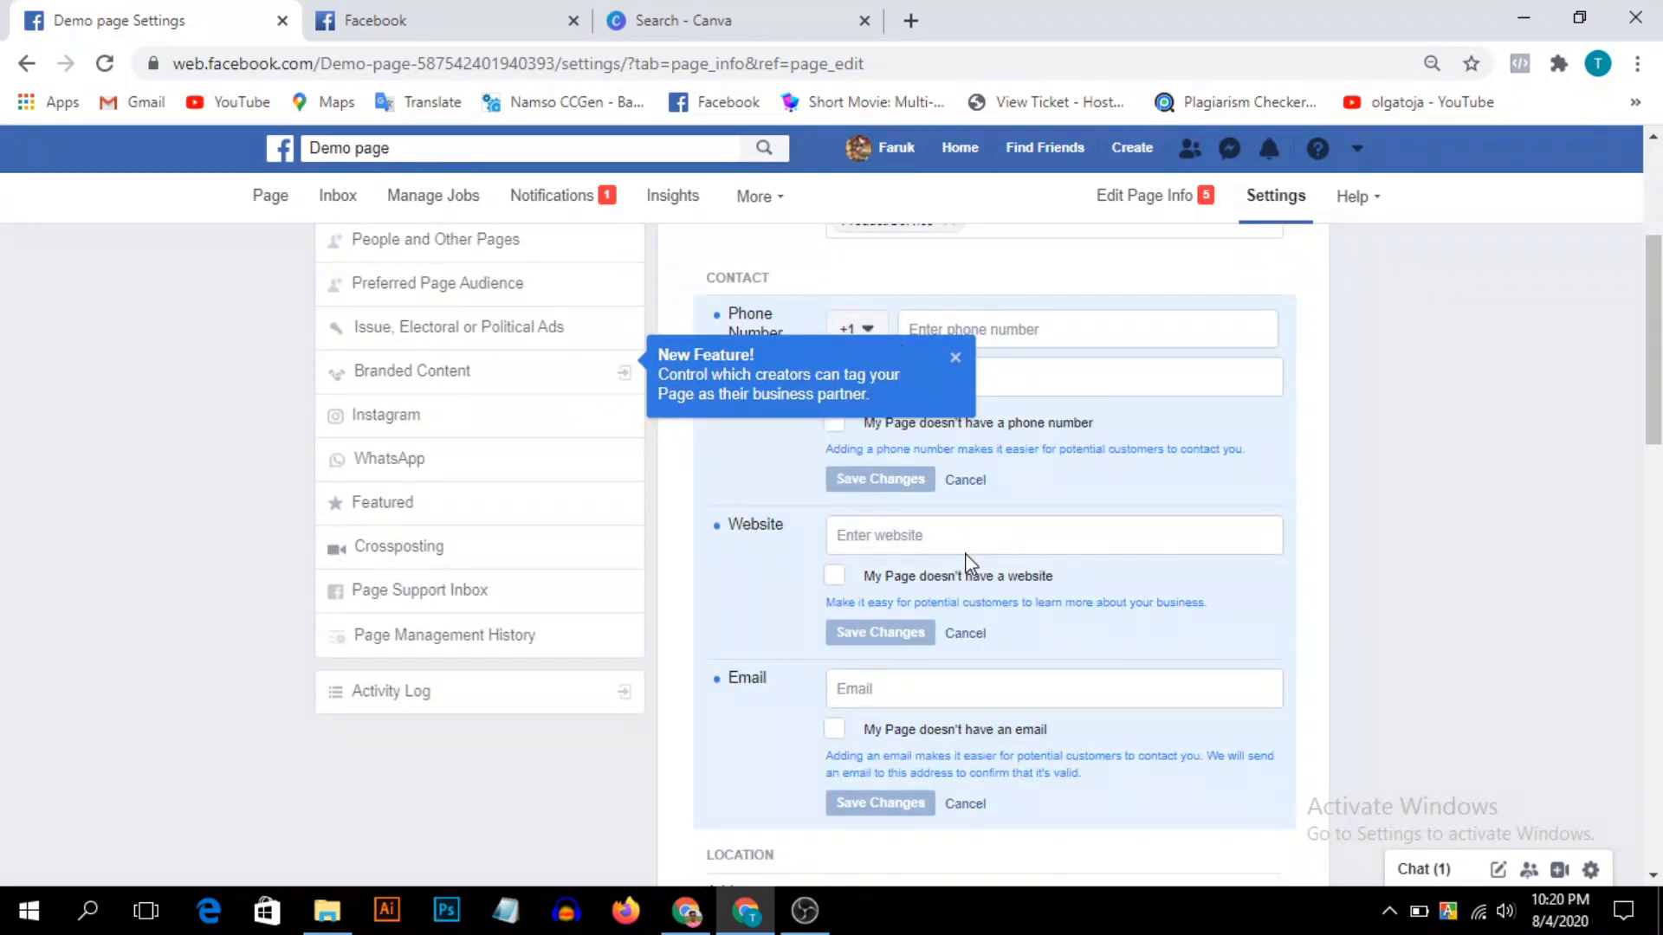
scroll(966, 563, "down", 4)
scroll(921, 404, "down", 4)
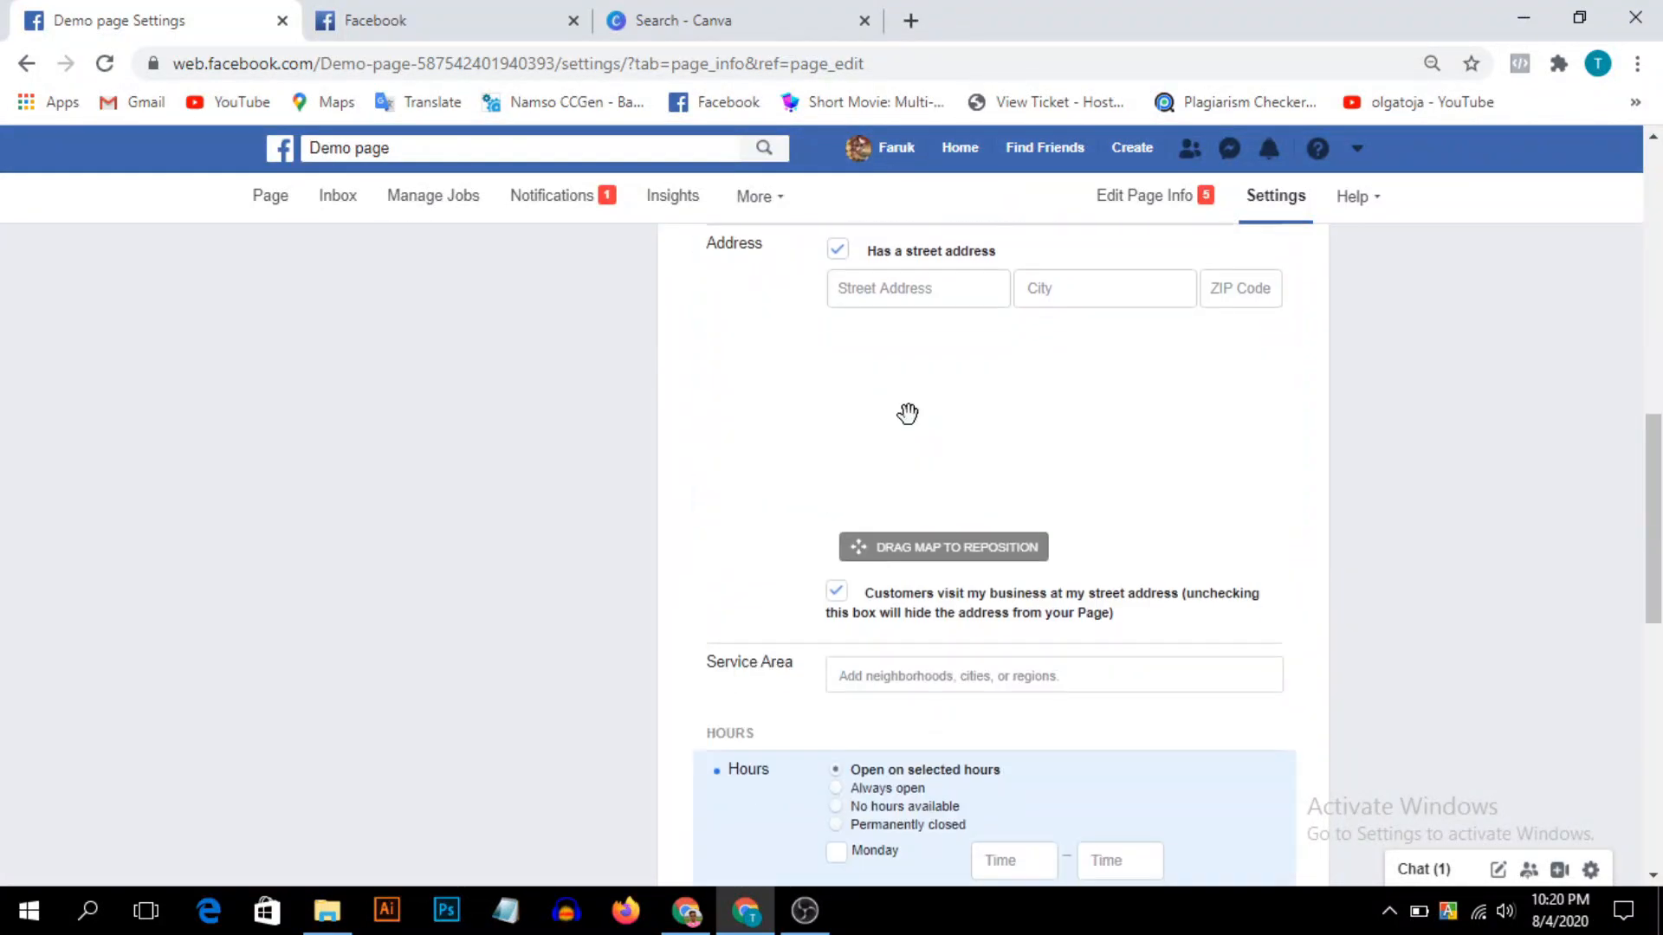
scroll(907, 413, "down", 4)
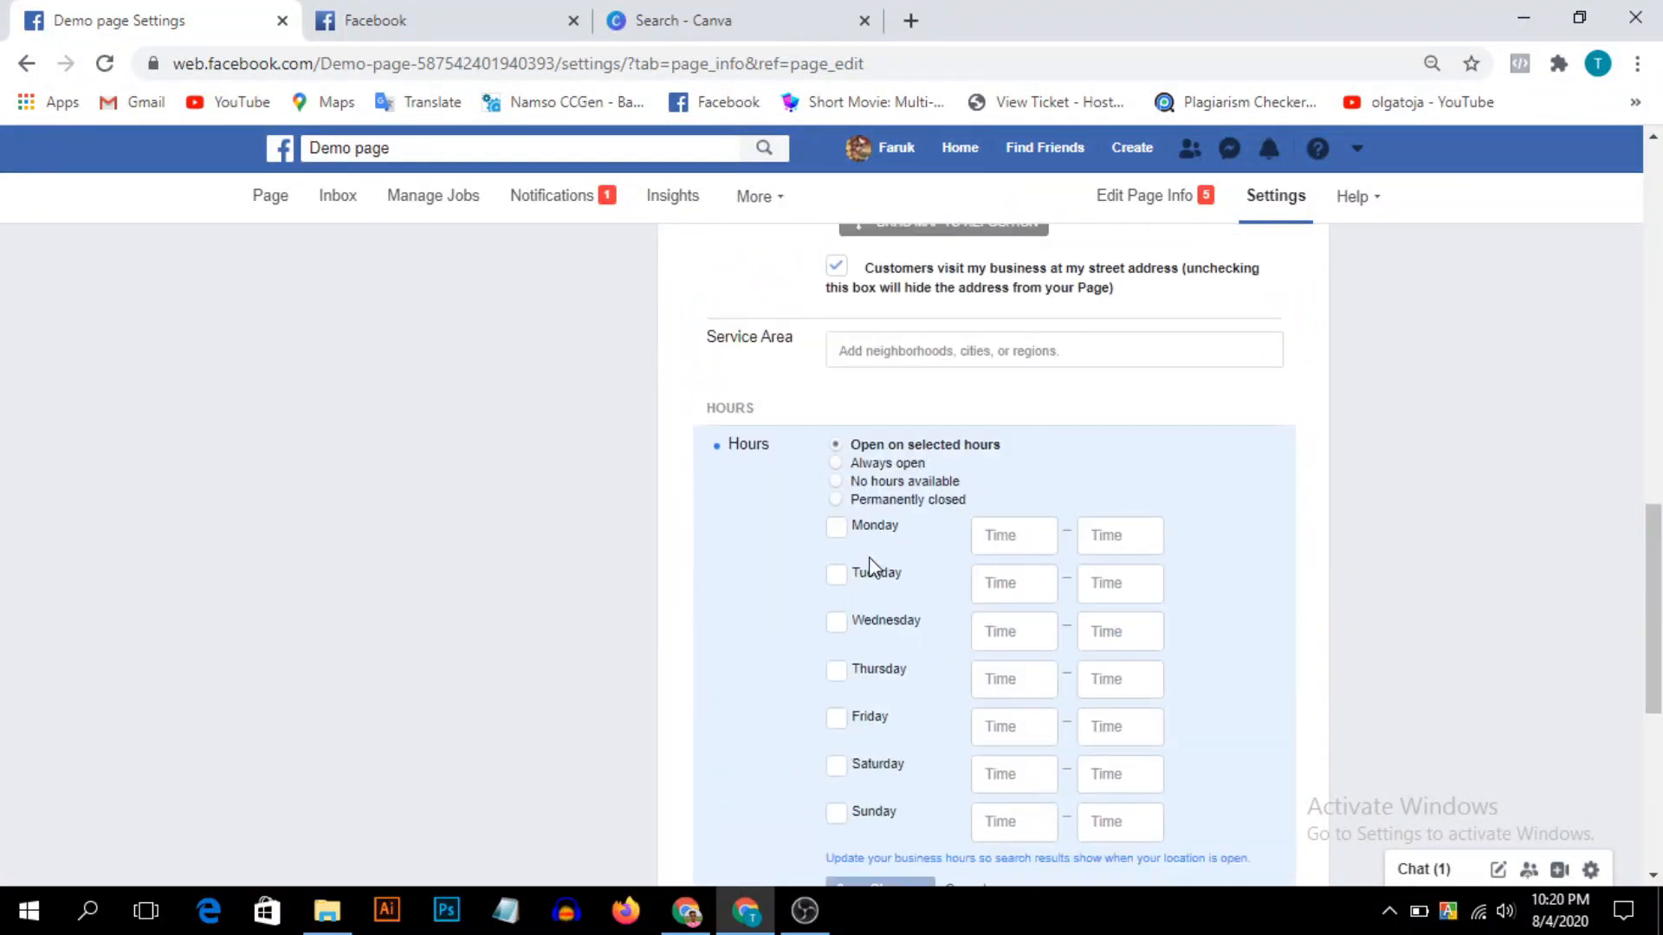
scroll(970, 677, "up", 4)
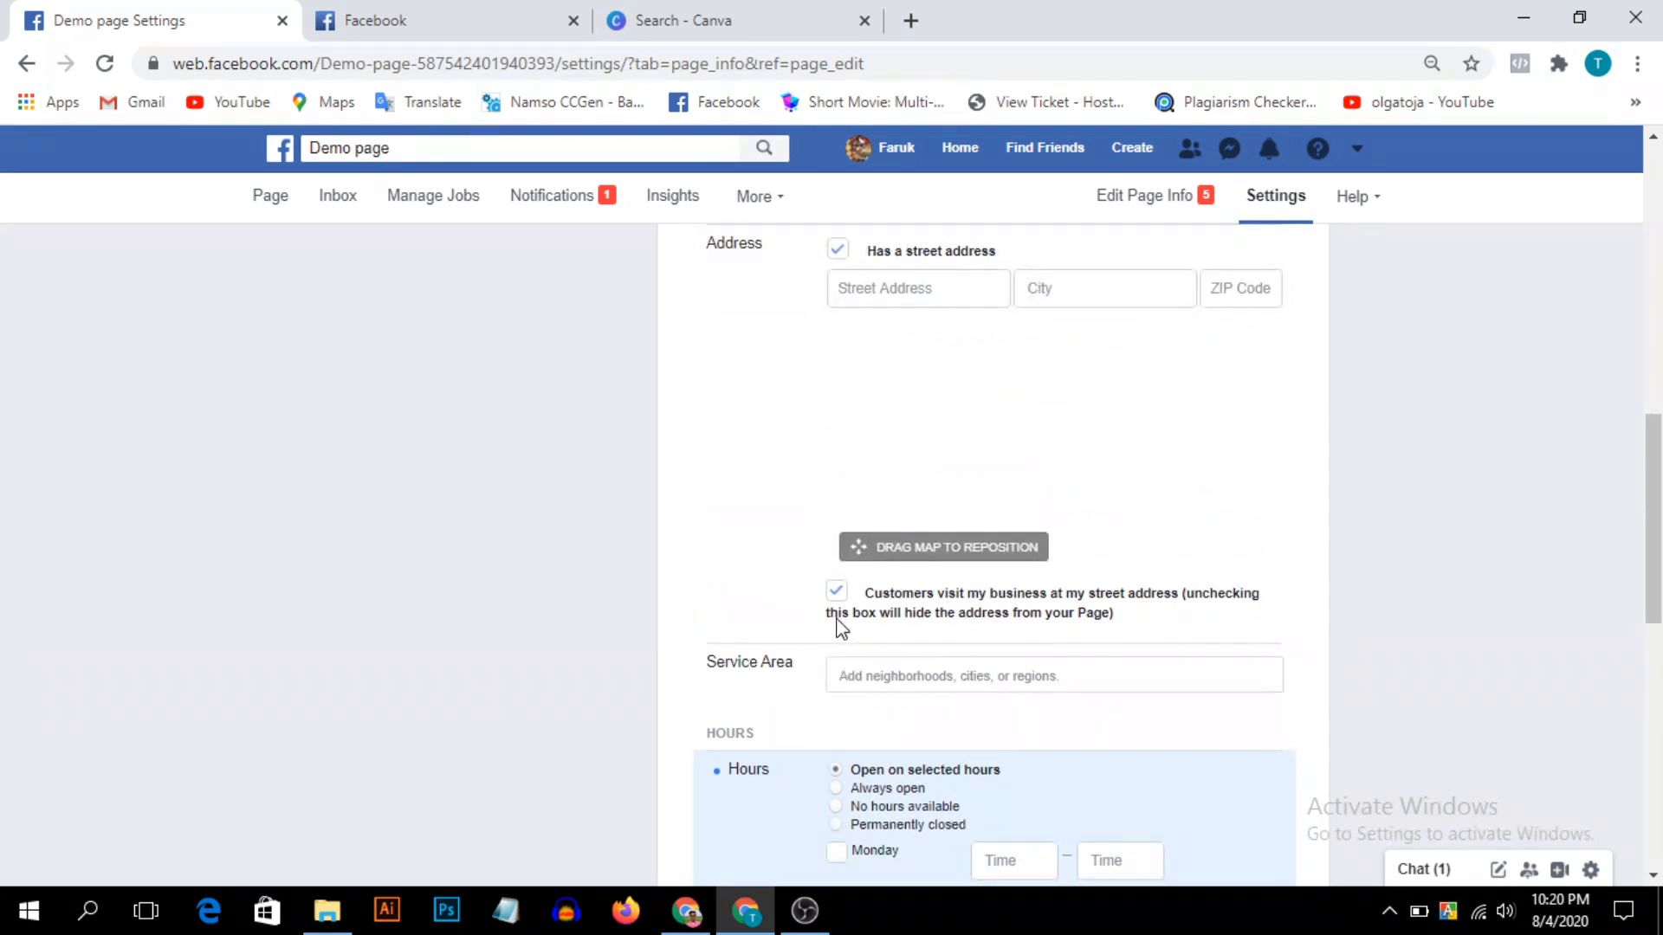
scroll(840, 623, "up", 12)
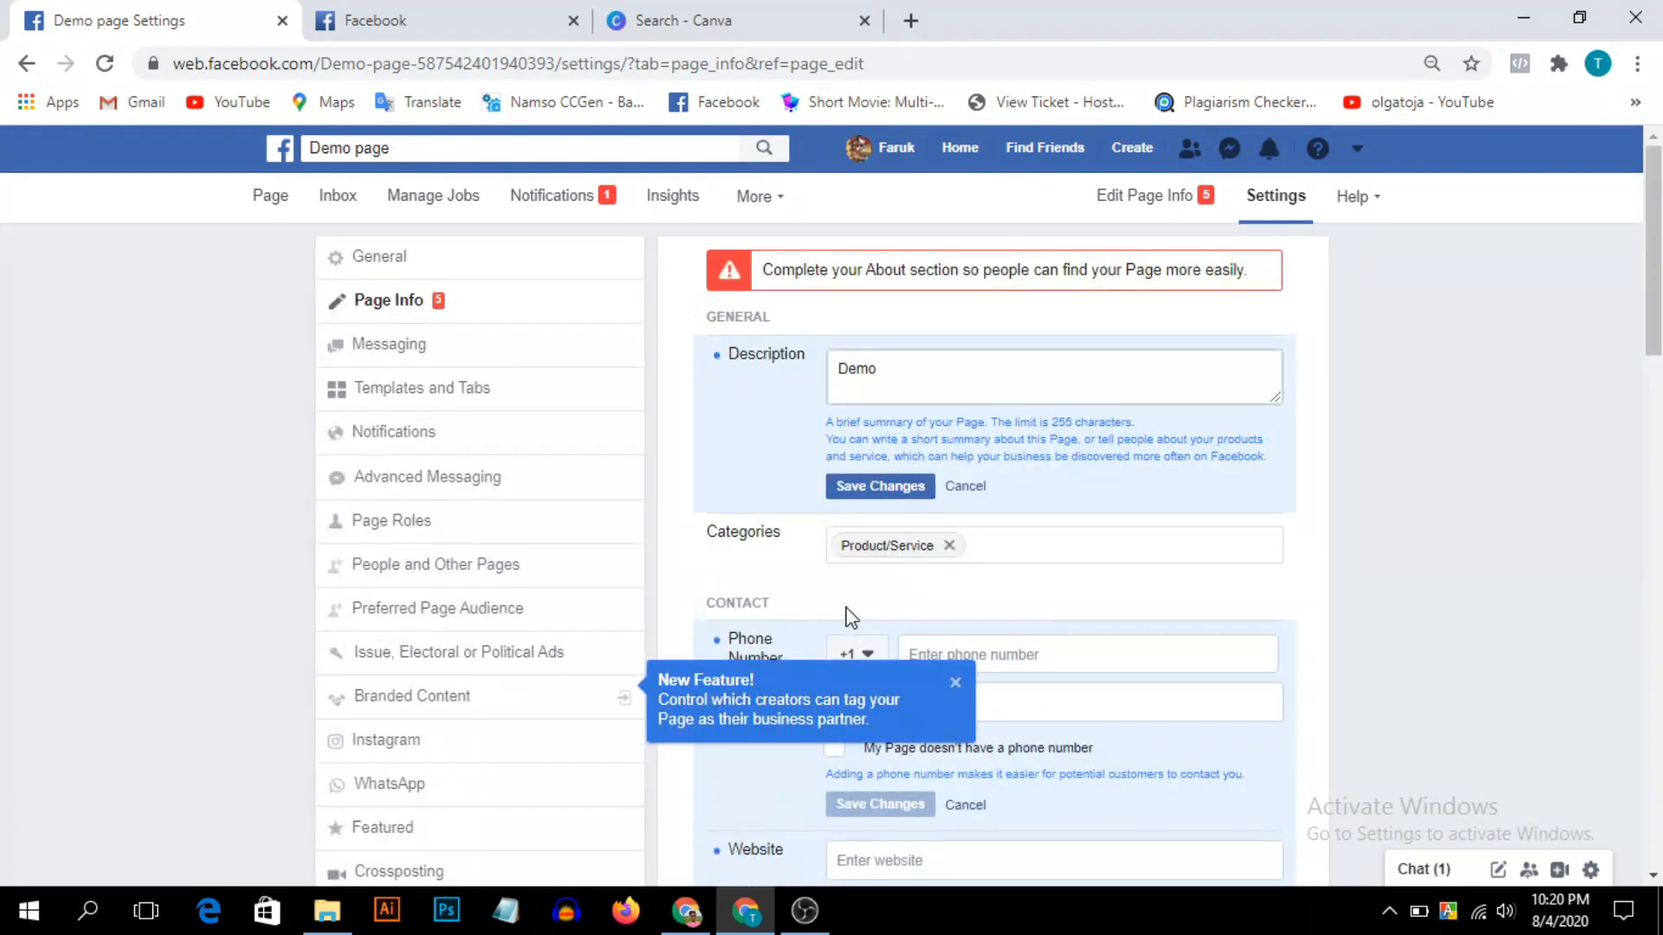
Switch back to the mobile Facebook site and open Demo page from the list of managed pages.
left_click(400, 19)
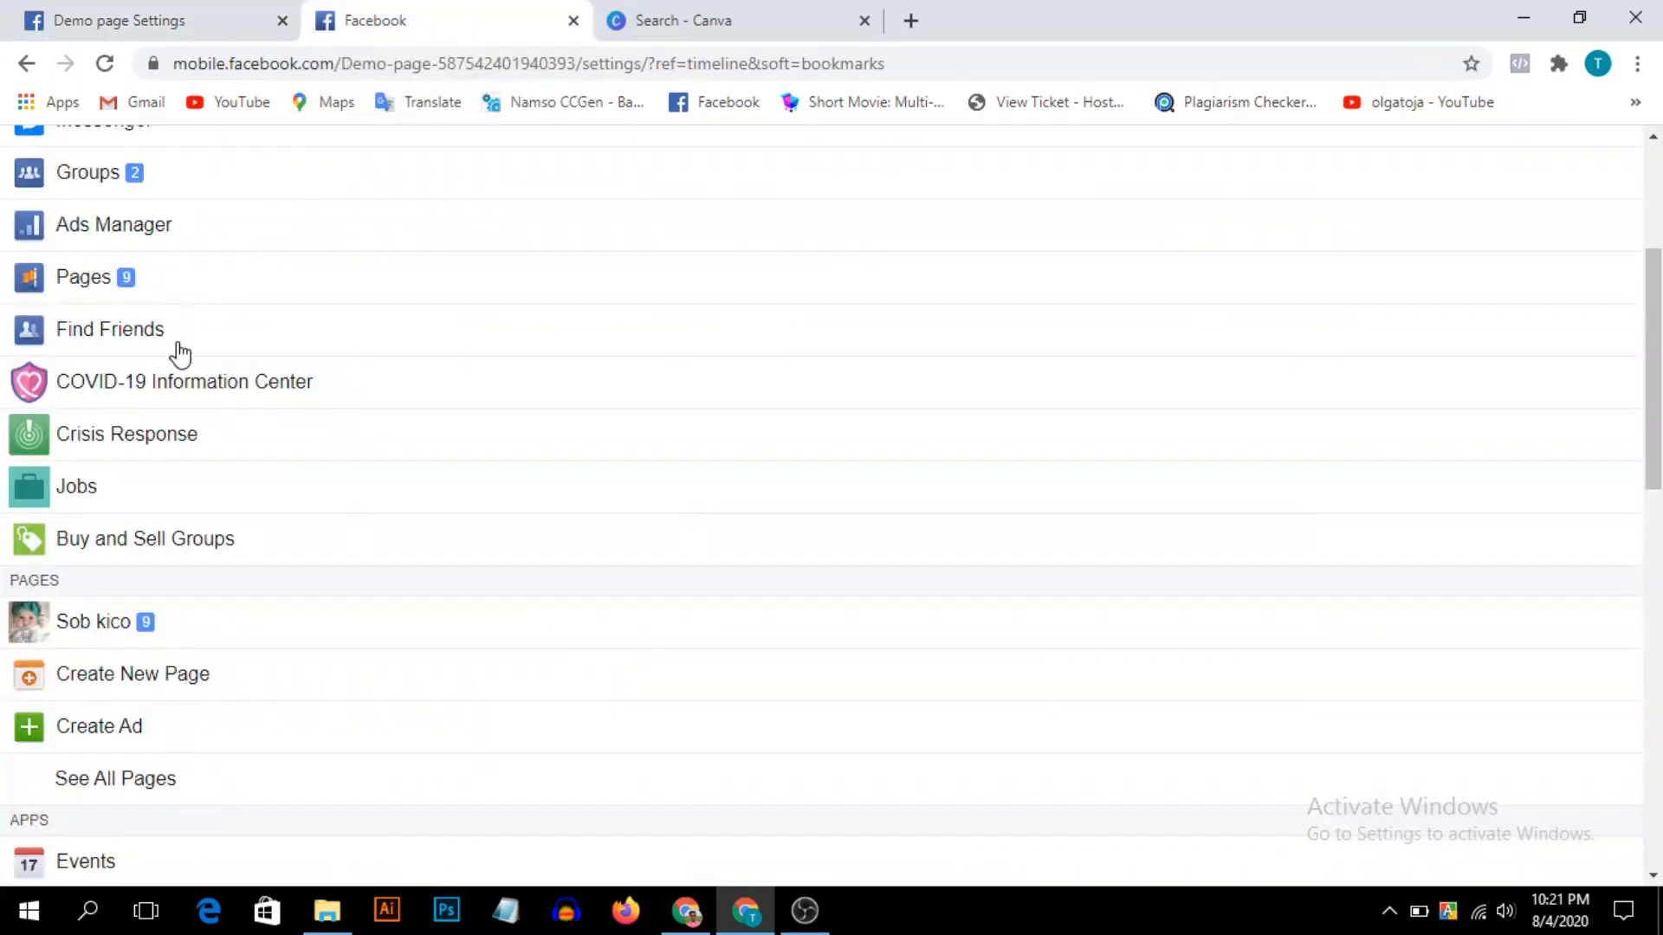
scroll(130, 561, "up", 4)
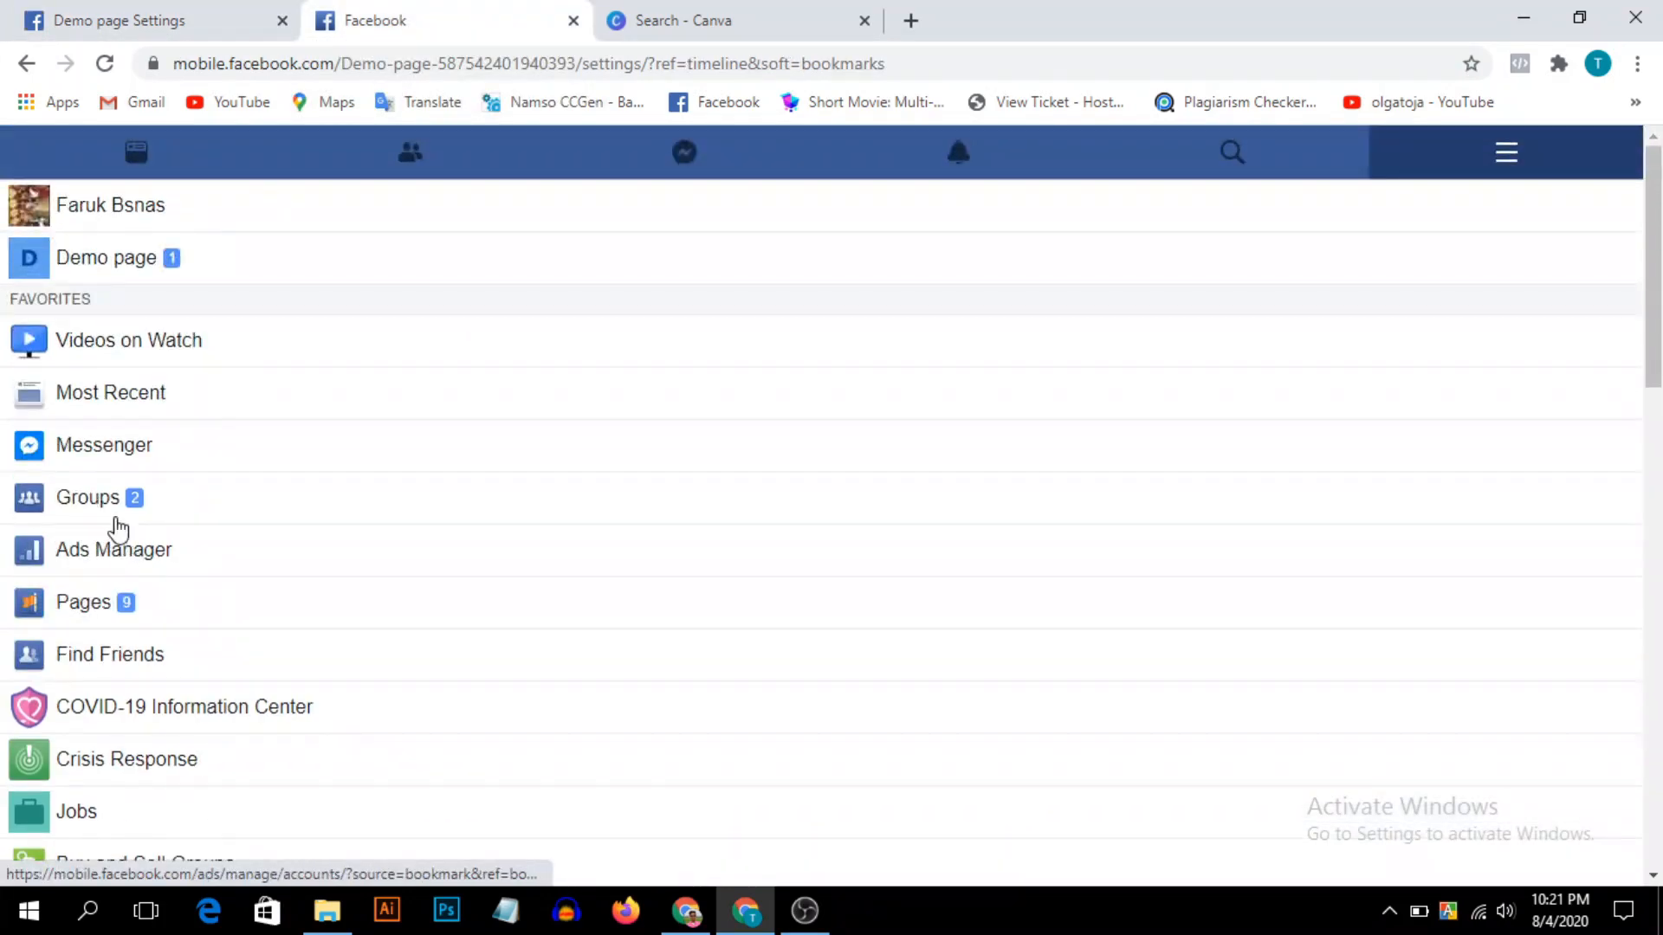
left_click(112, 613)
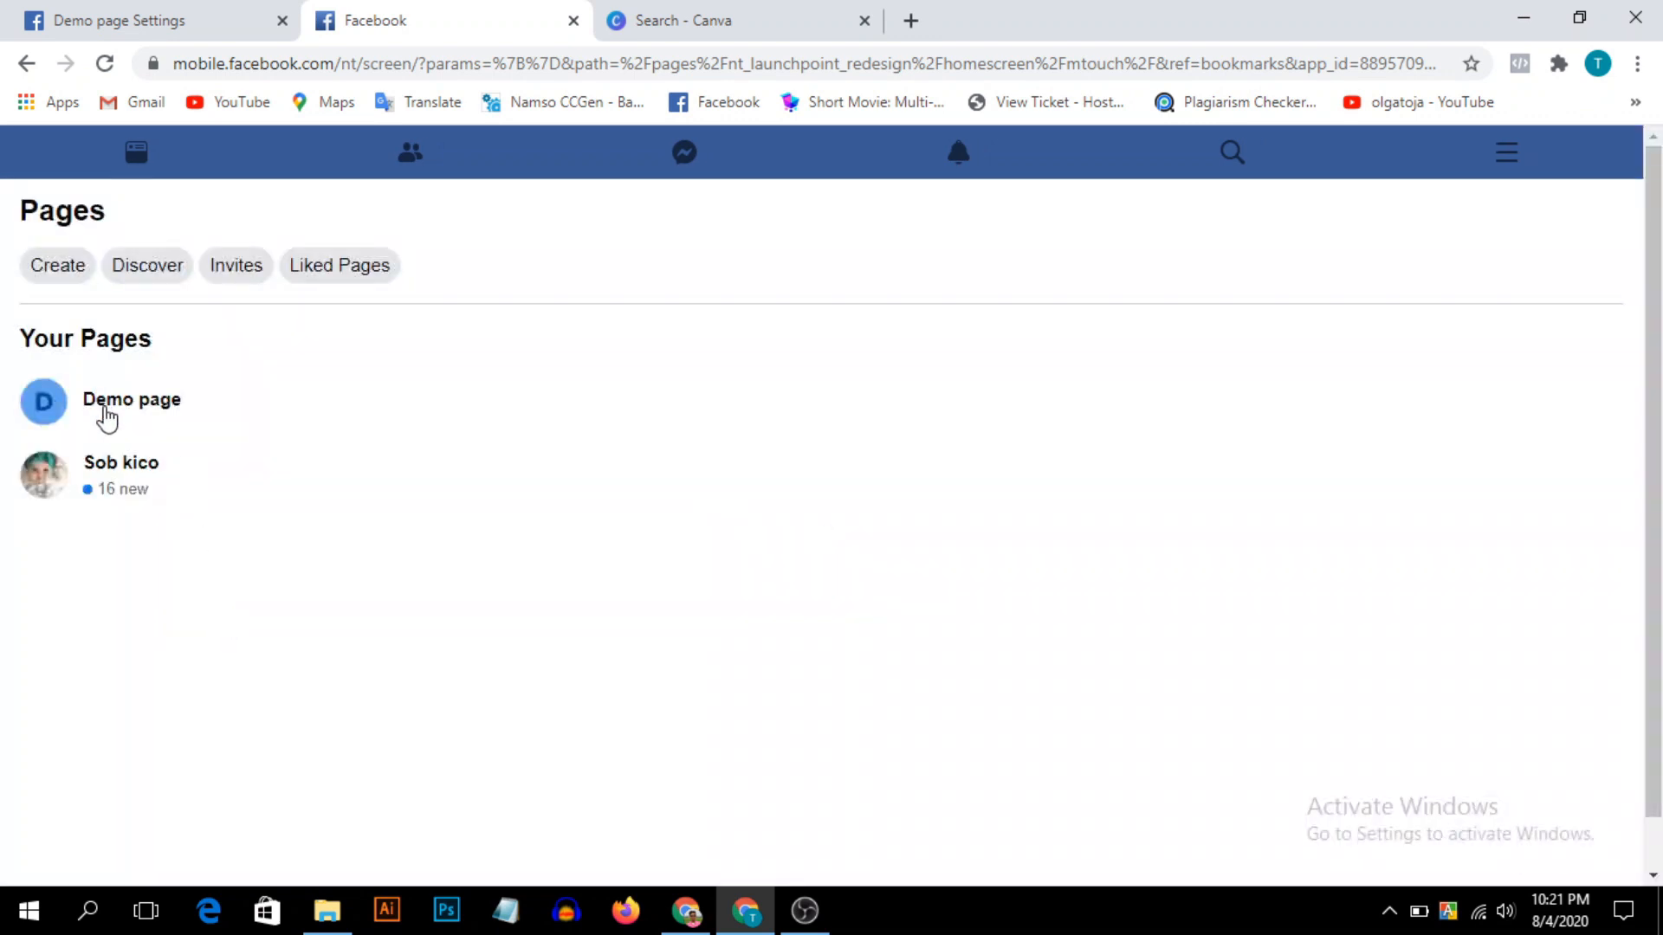
left_click(102, 409)
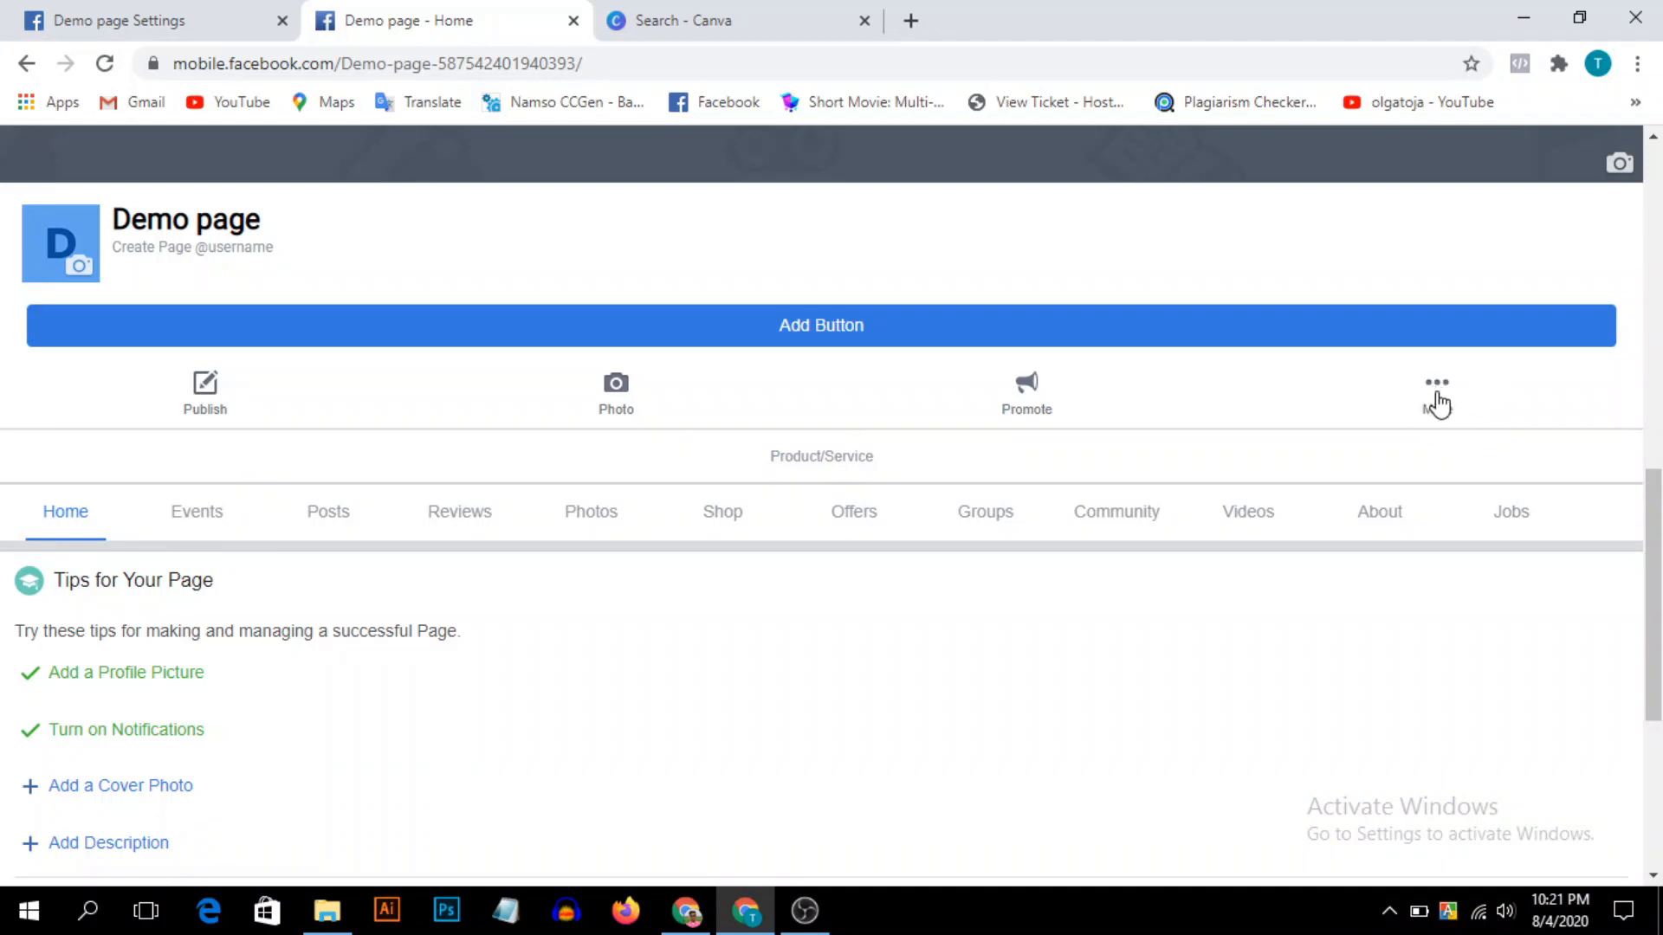
Open Demo page's settings on the mobile site and review the About, Contact, Location and Hours fields in Page Info.
left_click(1438, 396)
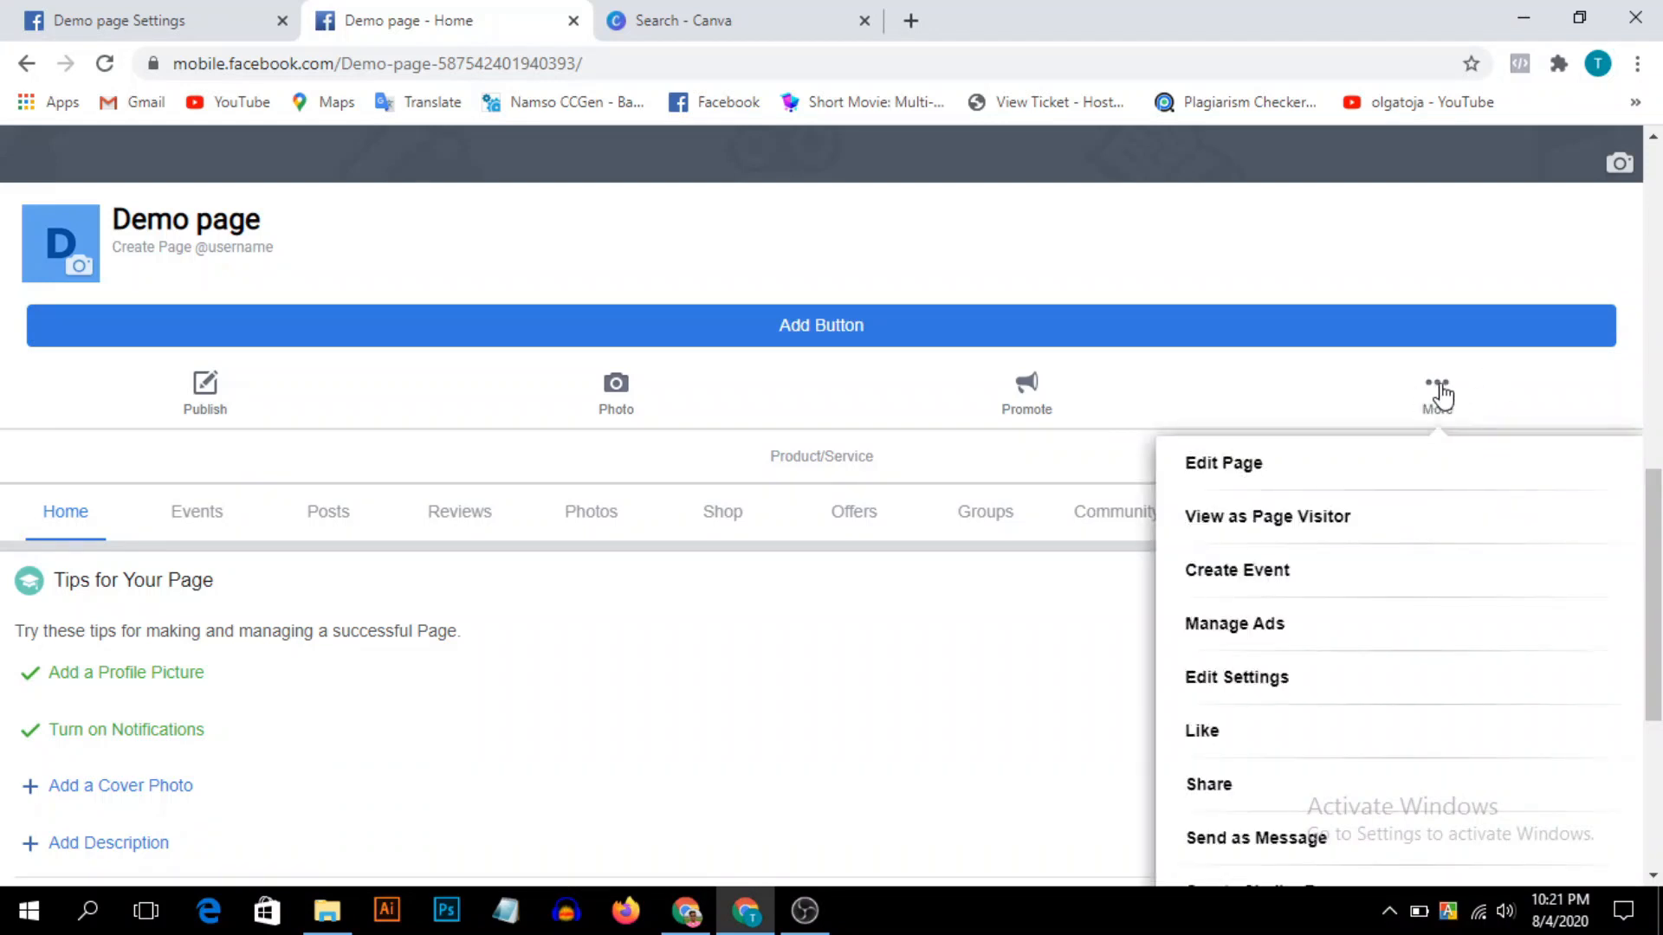
left_click(1238, 684)
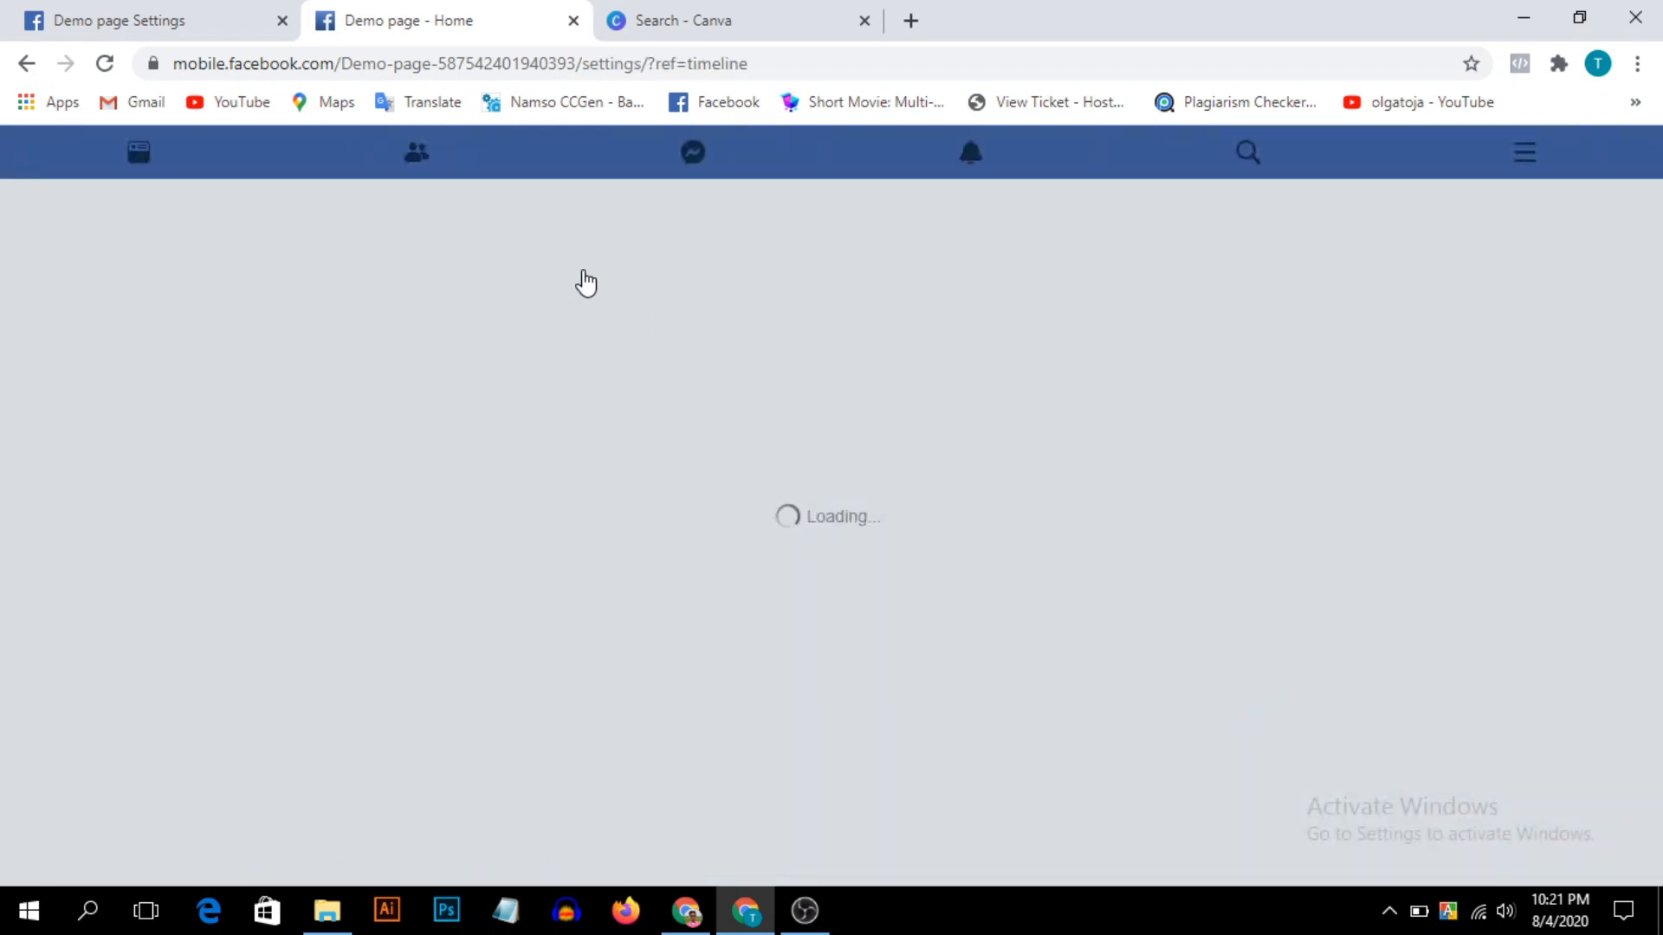
scroll(102, 333, "down", 1)
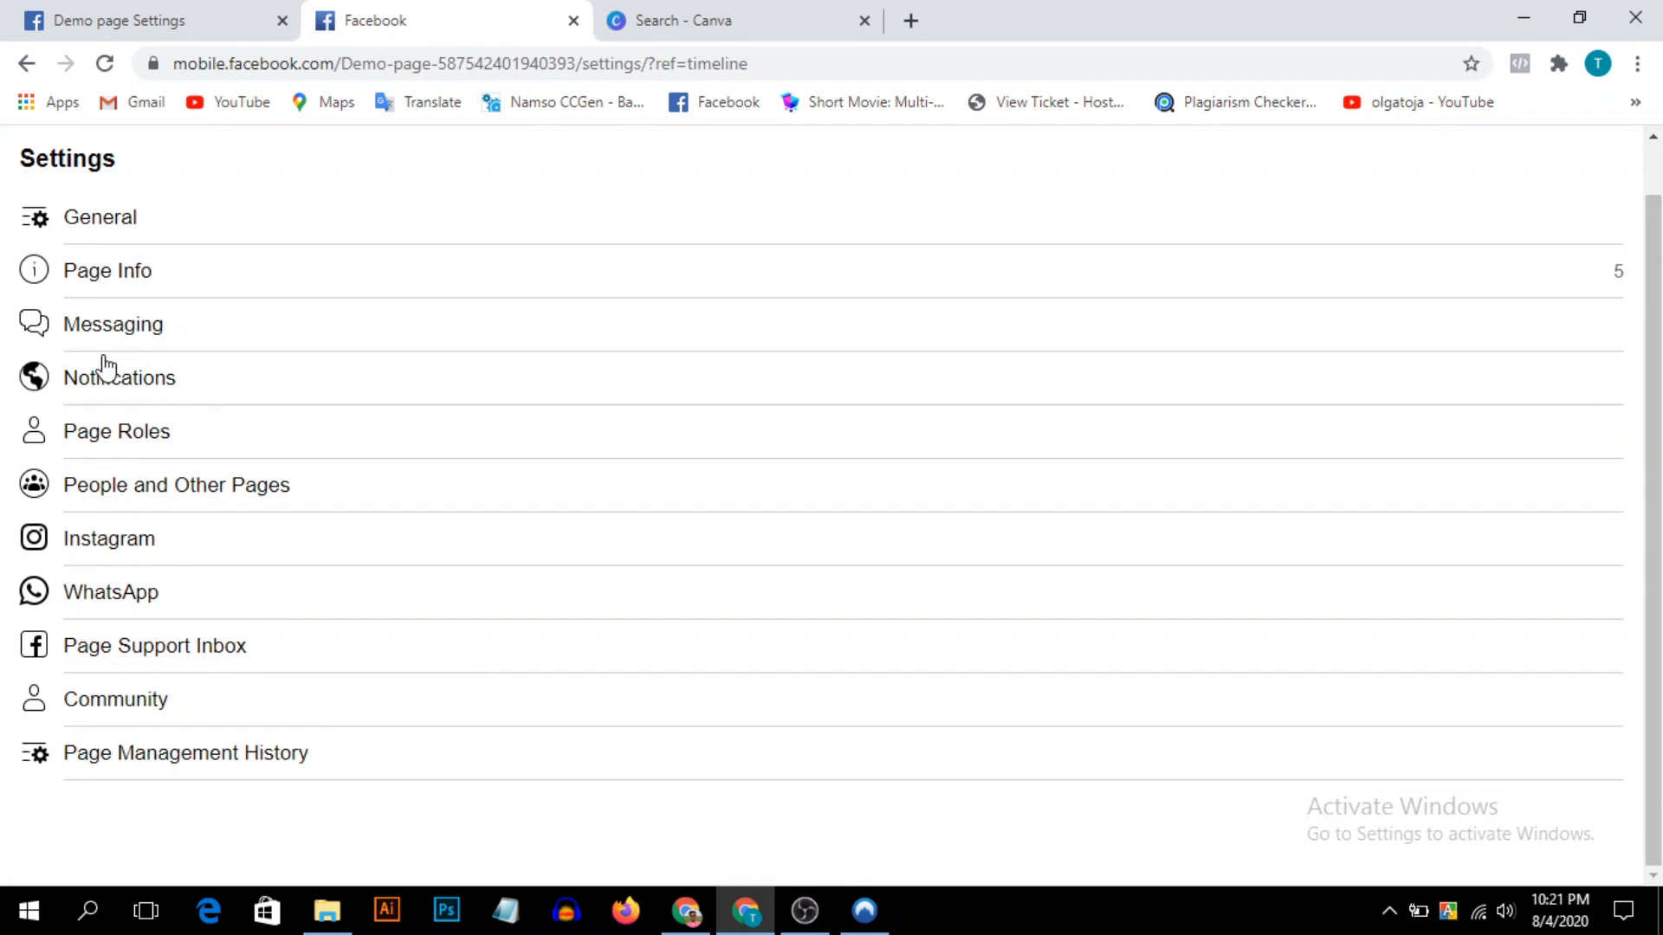
scroll(102, 368, "up", 1)
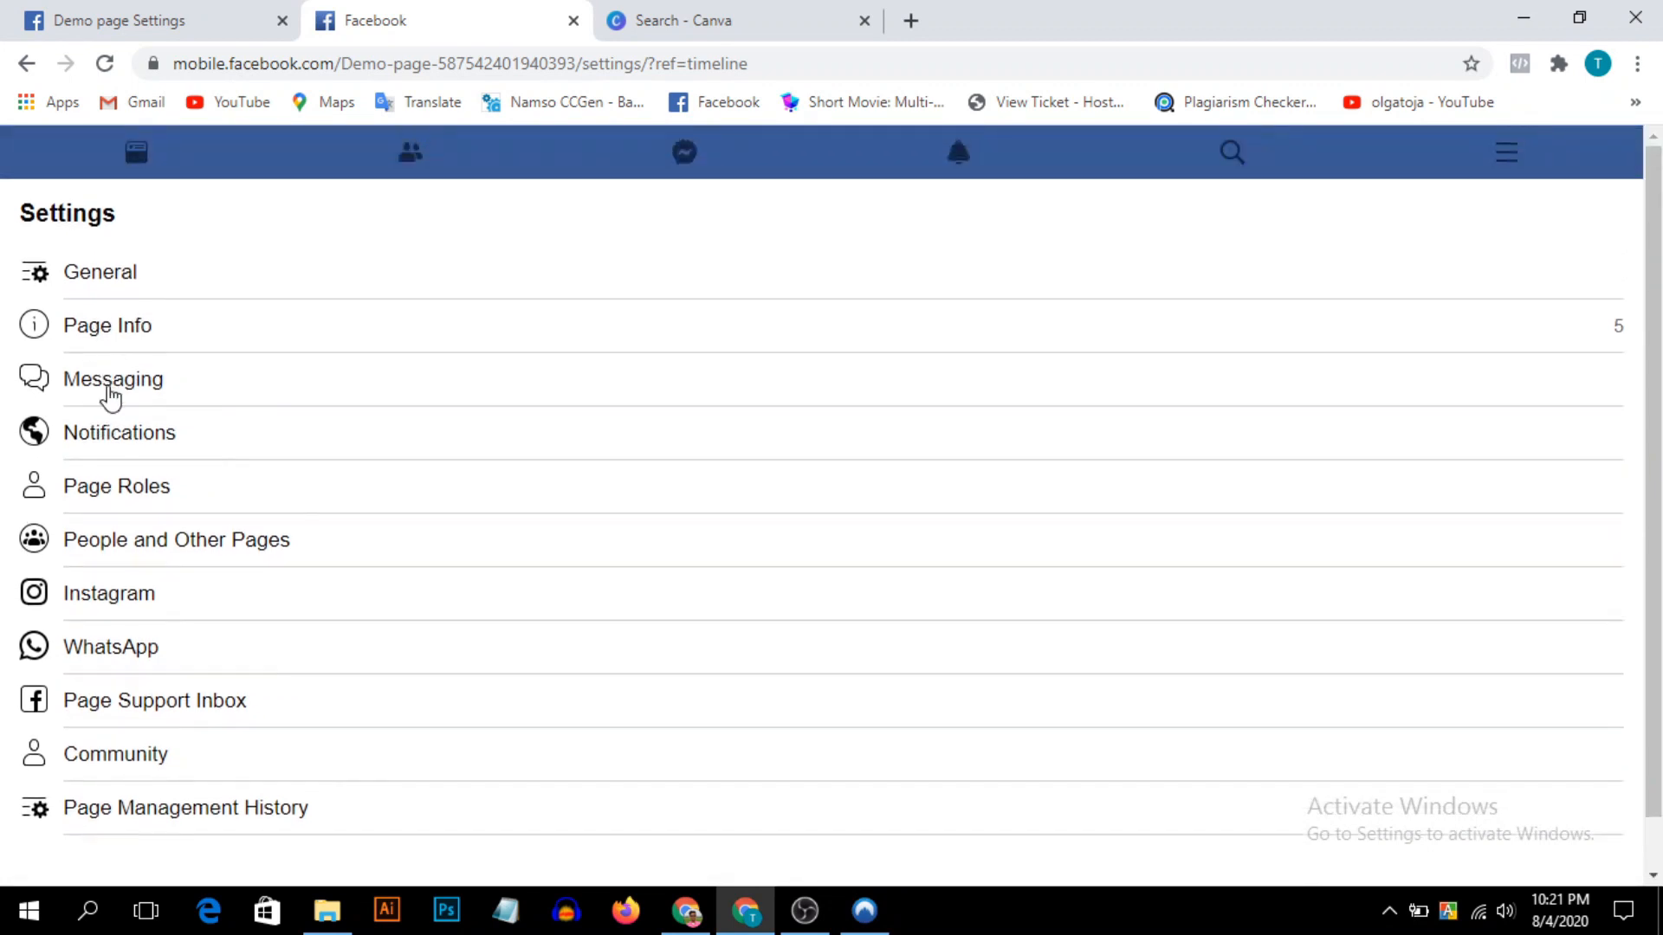
left_click(125, 333)
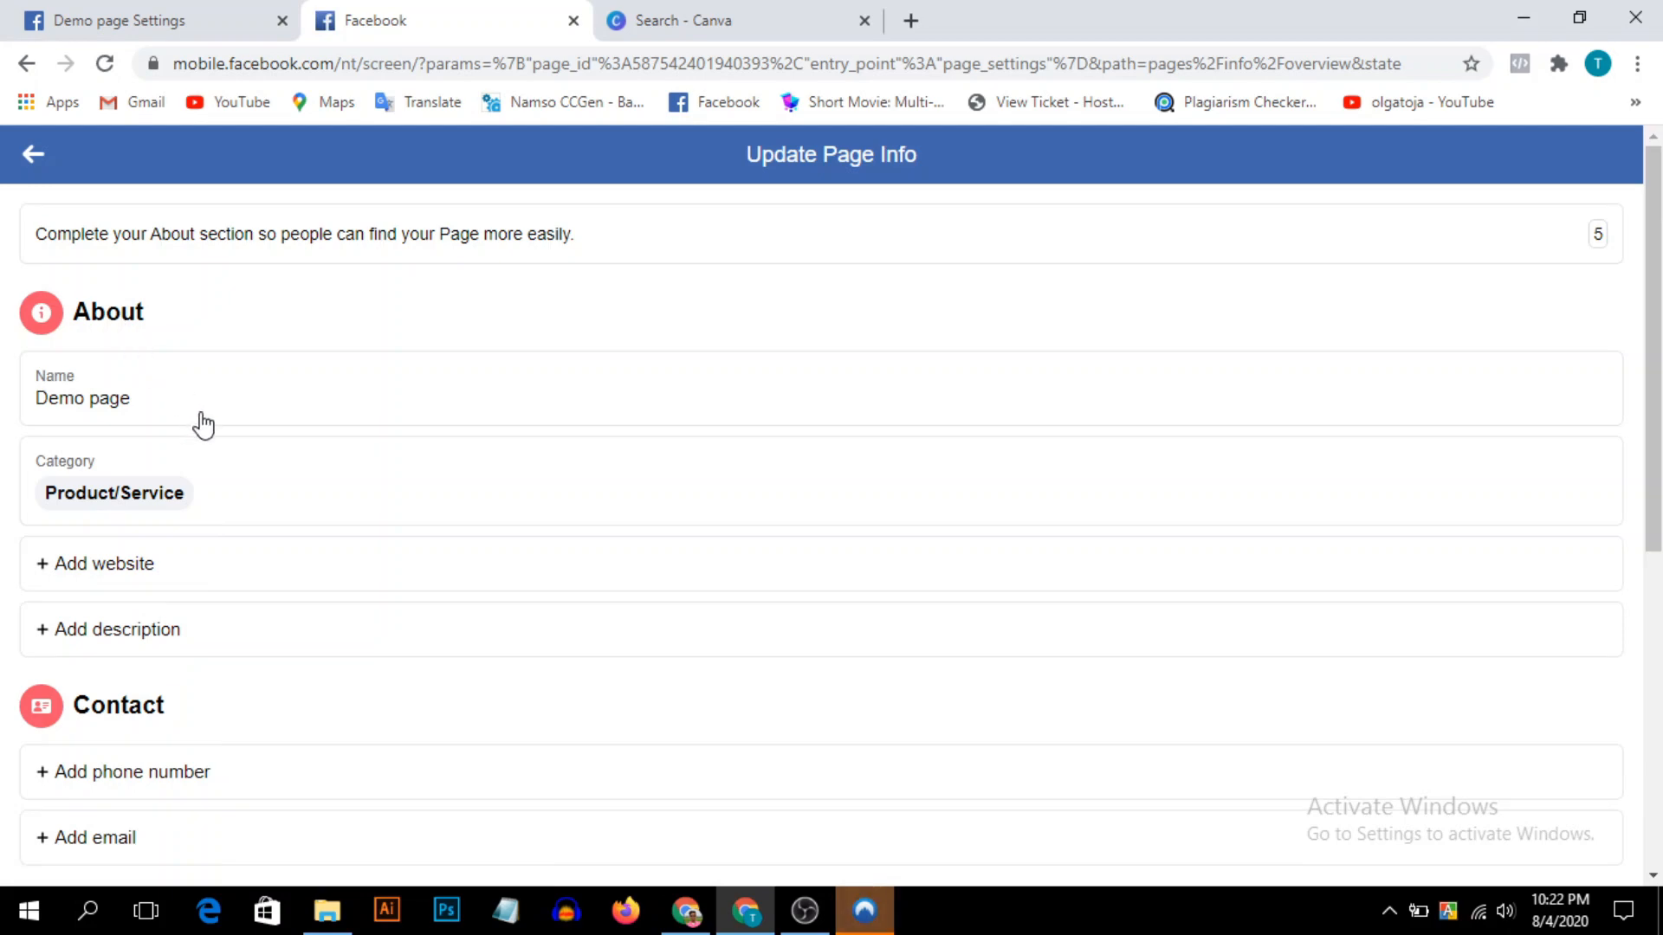
scroll(231, 486, "down", 3)
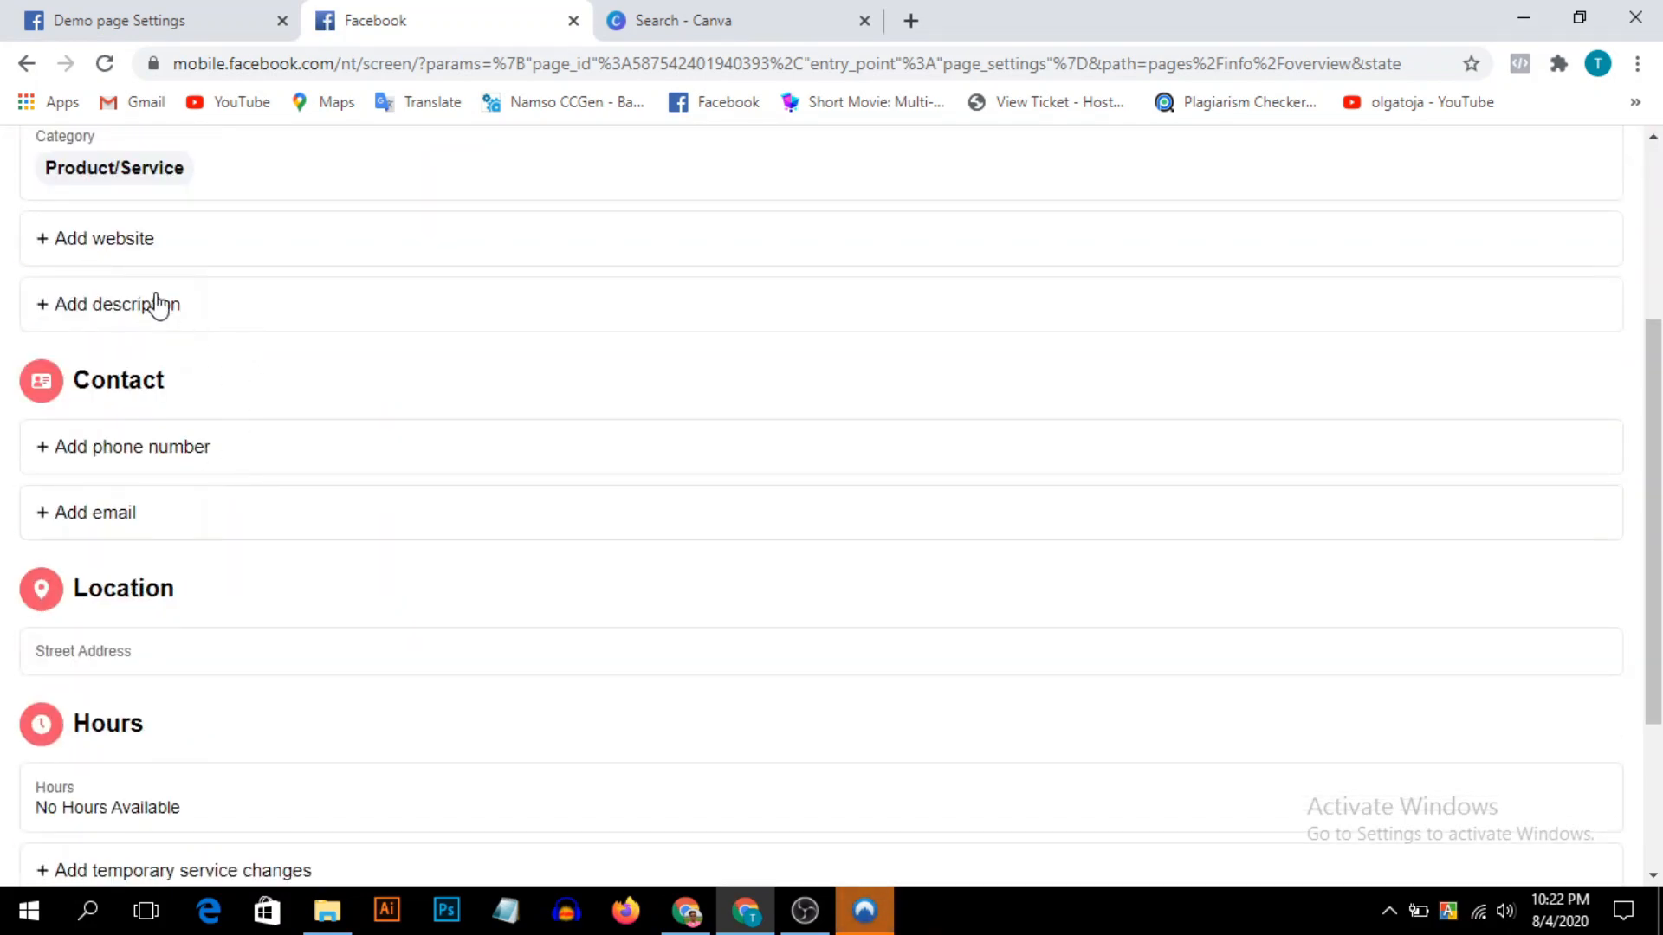
scroll(164, 407, "down", 3)
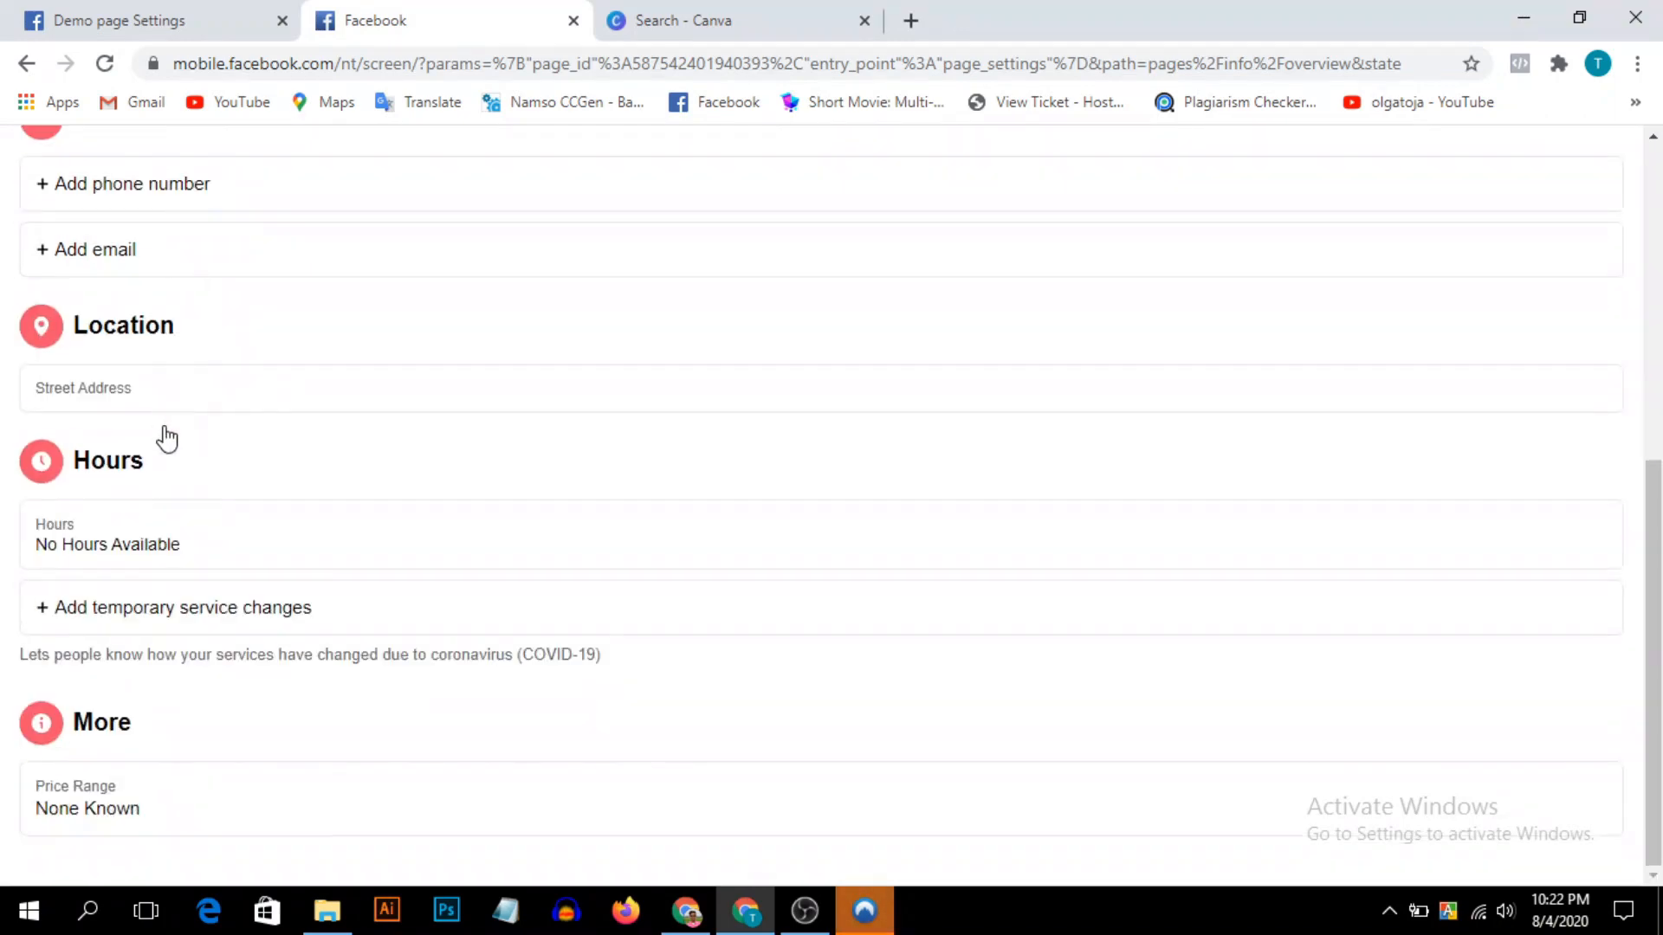
scroll(320, 691, "up", 7)
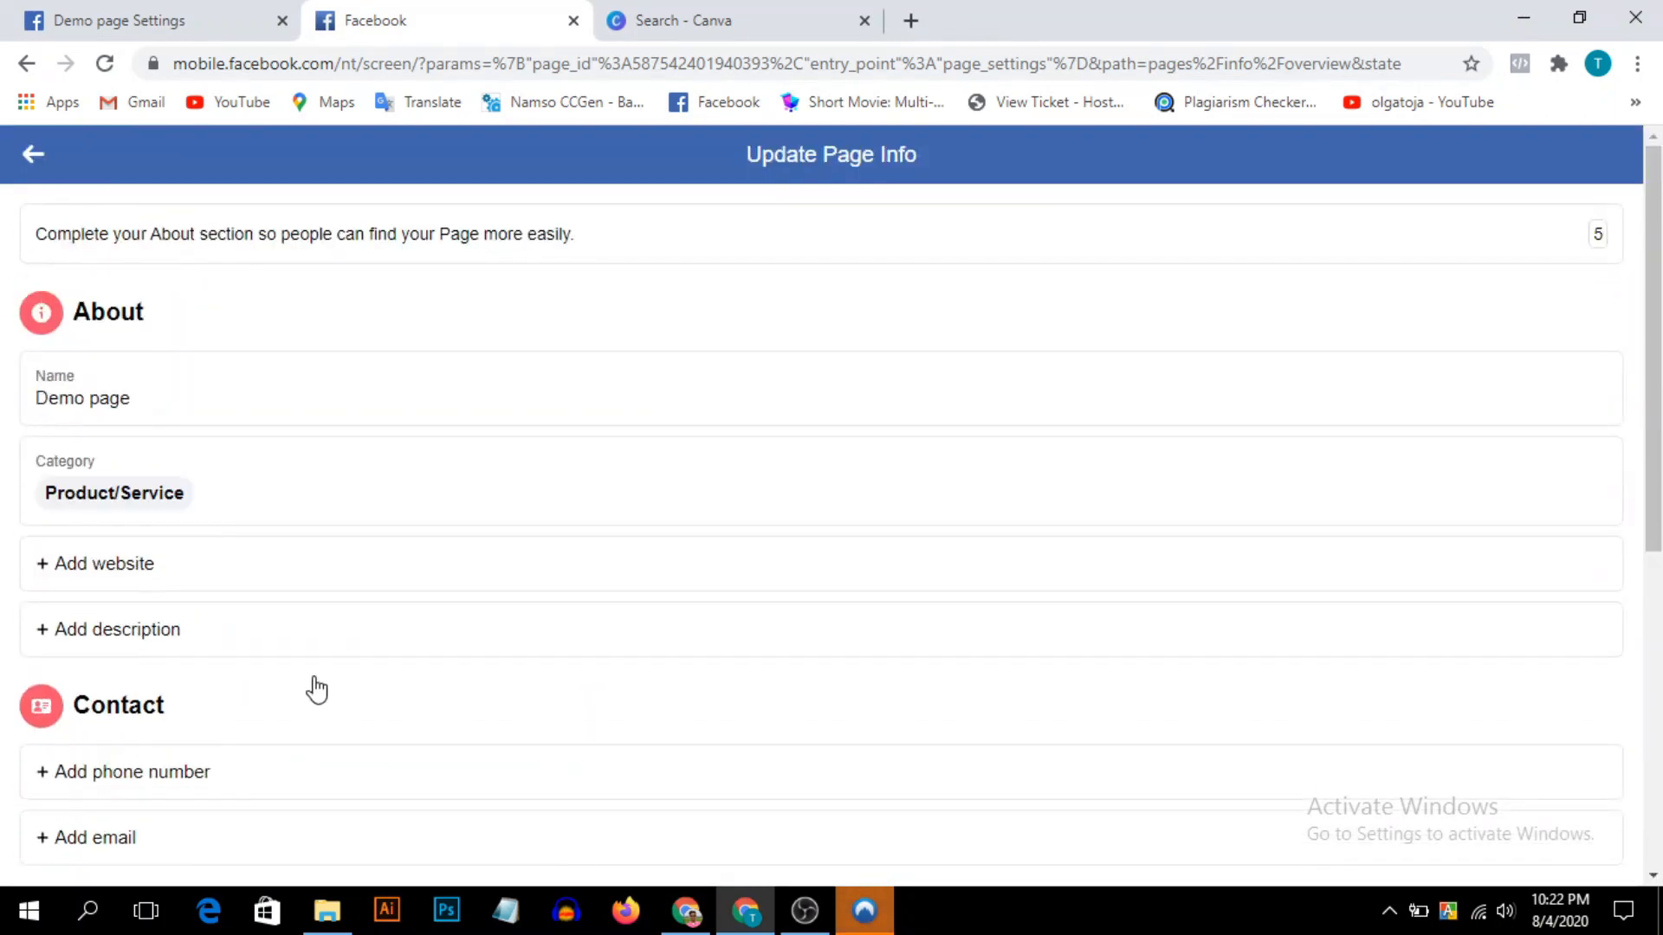
Leave the mobile Page Info screen and return to Demo page's home view on the desktop site.
left_click(32, 155)
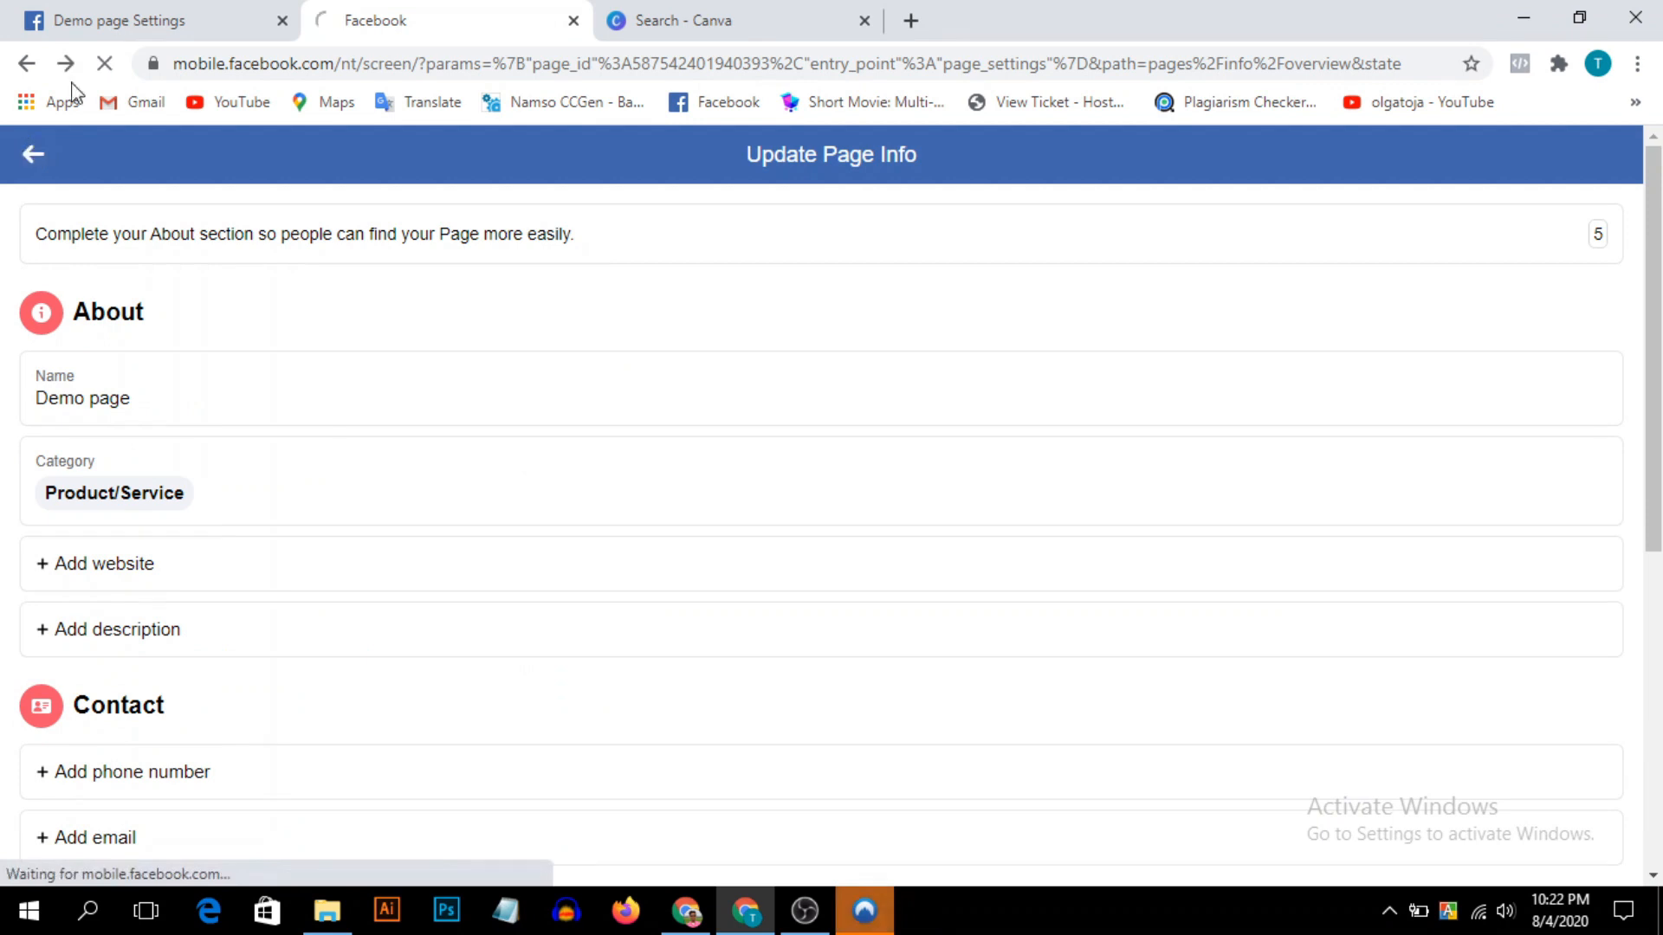
left_click(103, 21)
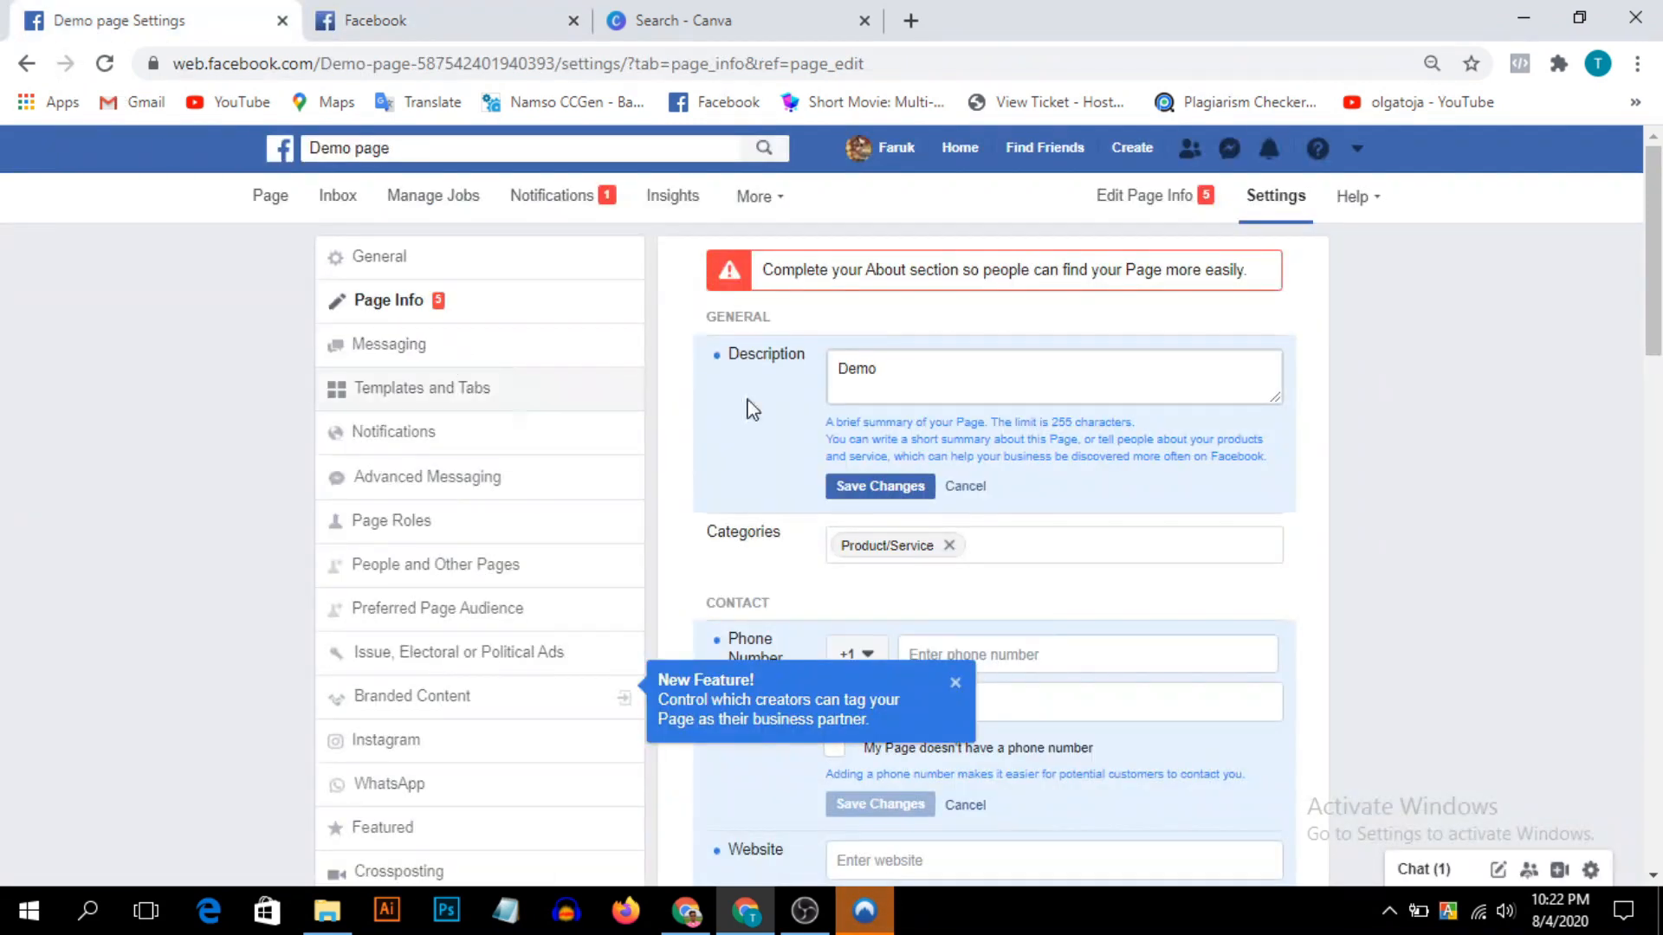
left_click(260, 199)
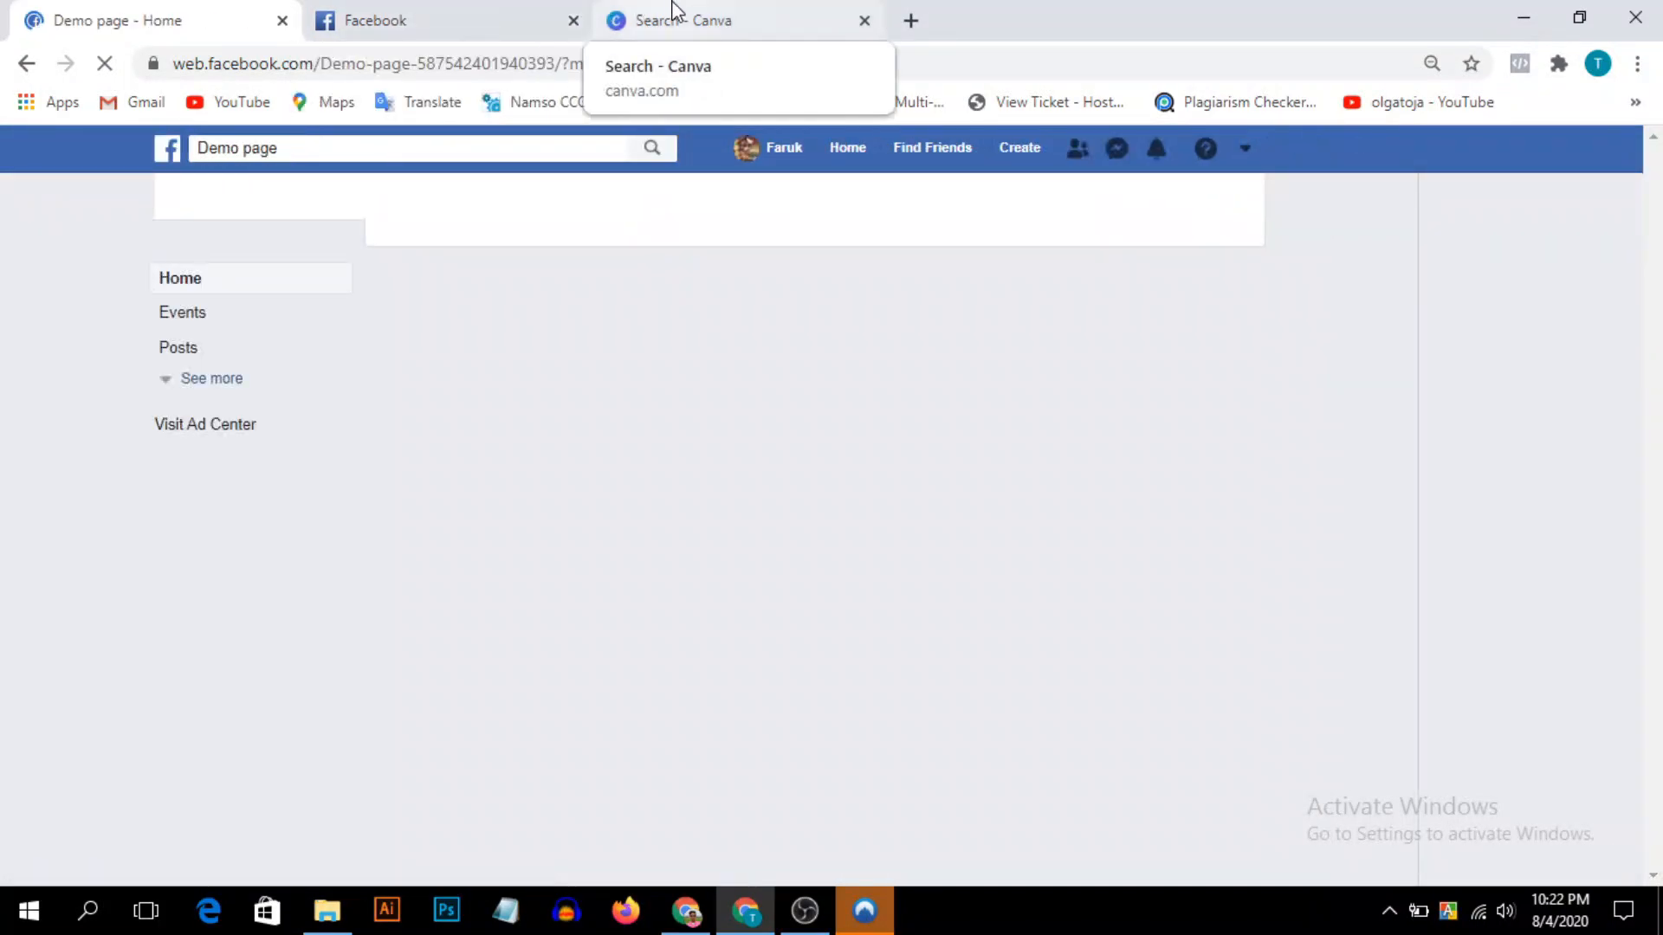
Switch to Canva and open the orange and grey City Life template from the facebook banner search results.
left_click(674, 11)
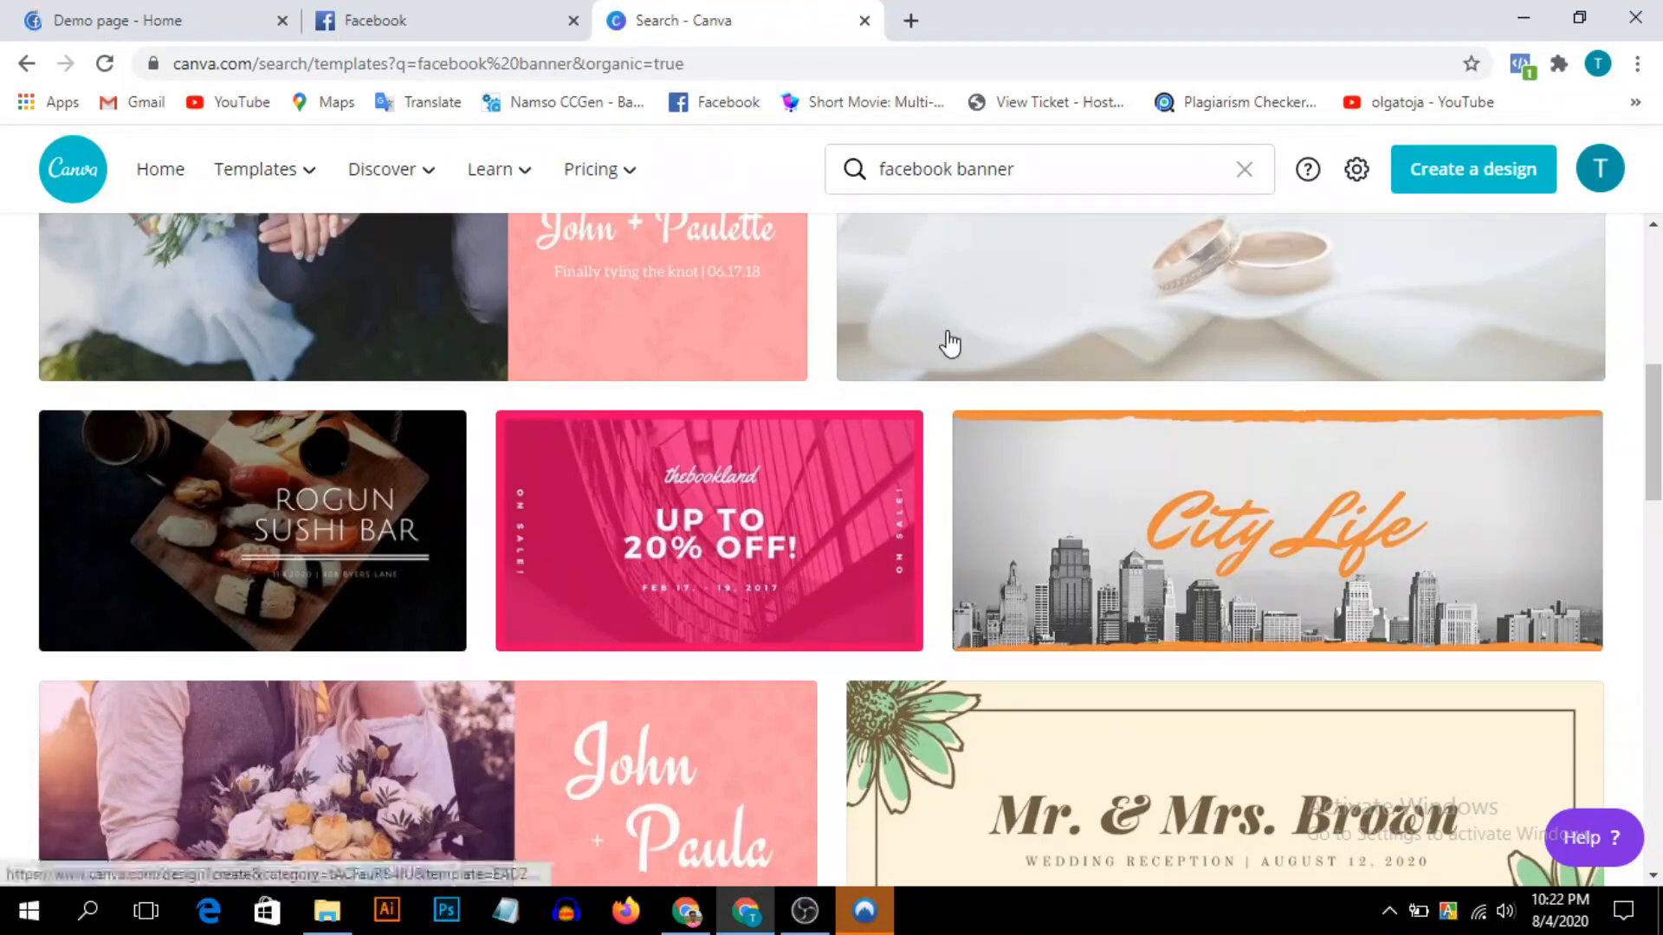
scroll(230, 173, "up", 8)
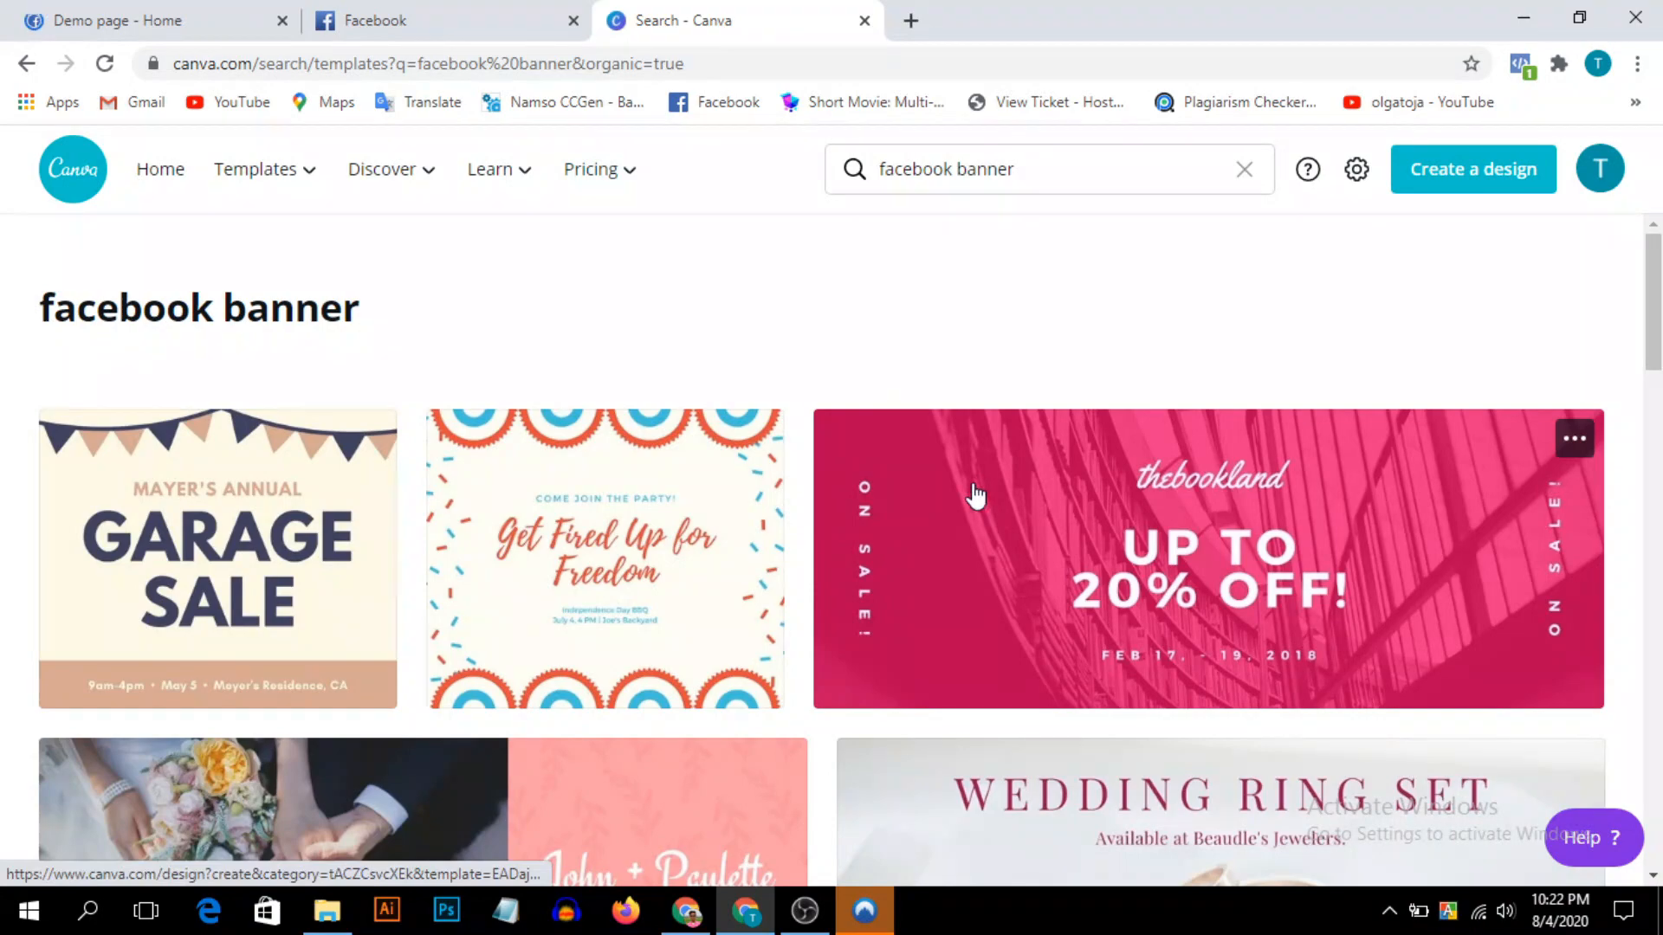
scroll(970, 510, "down", 4)
scroll(967, 515, "up", 4)
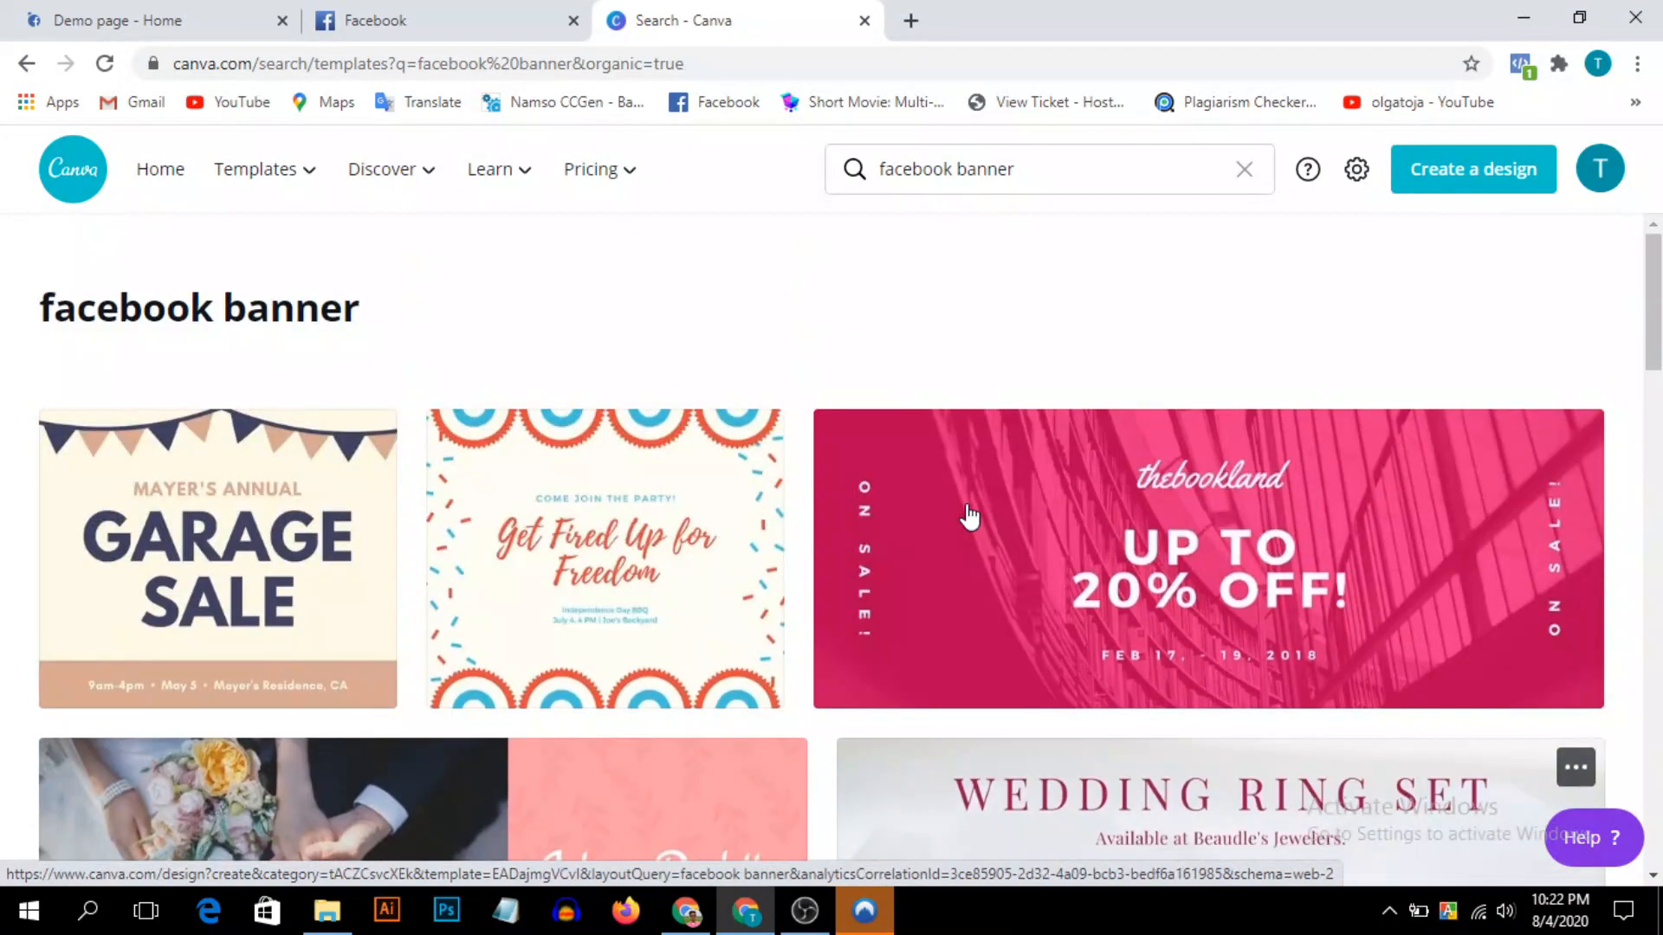
scroll(970, 515, "down", 3)
left_click(1065, 170)
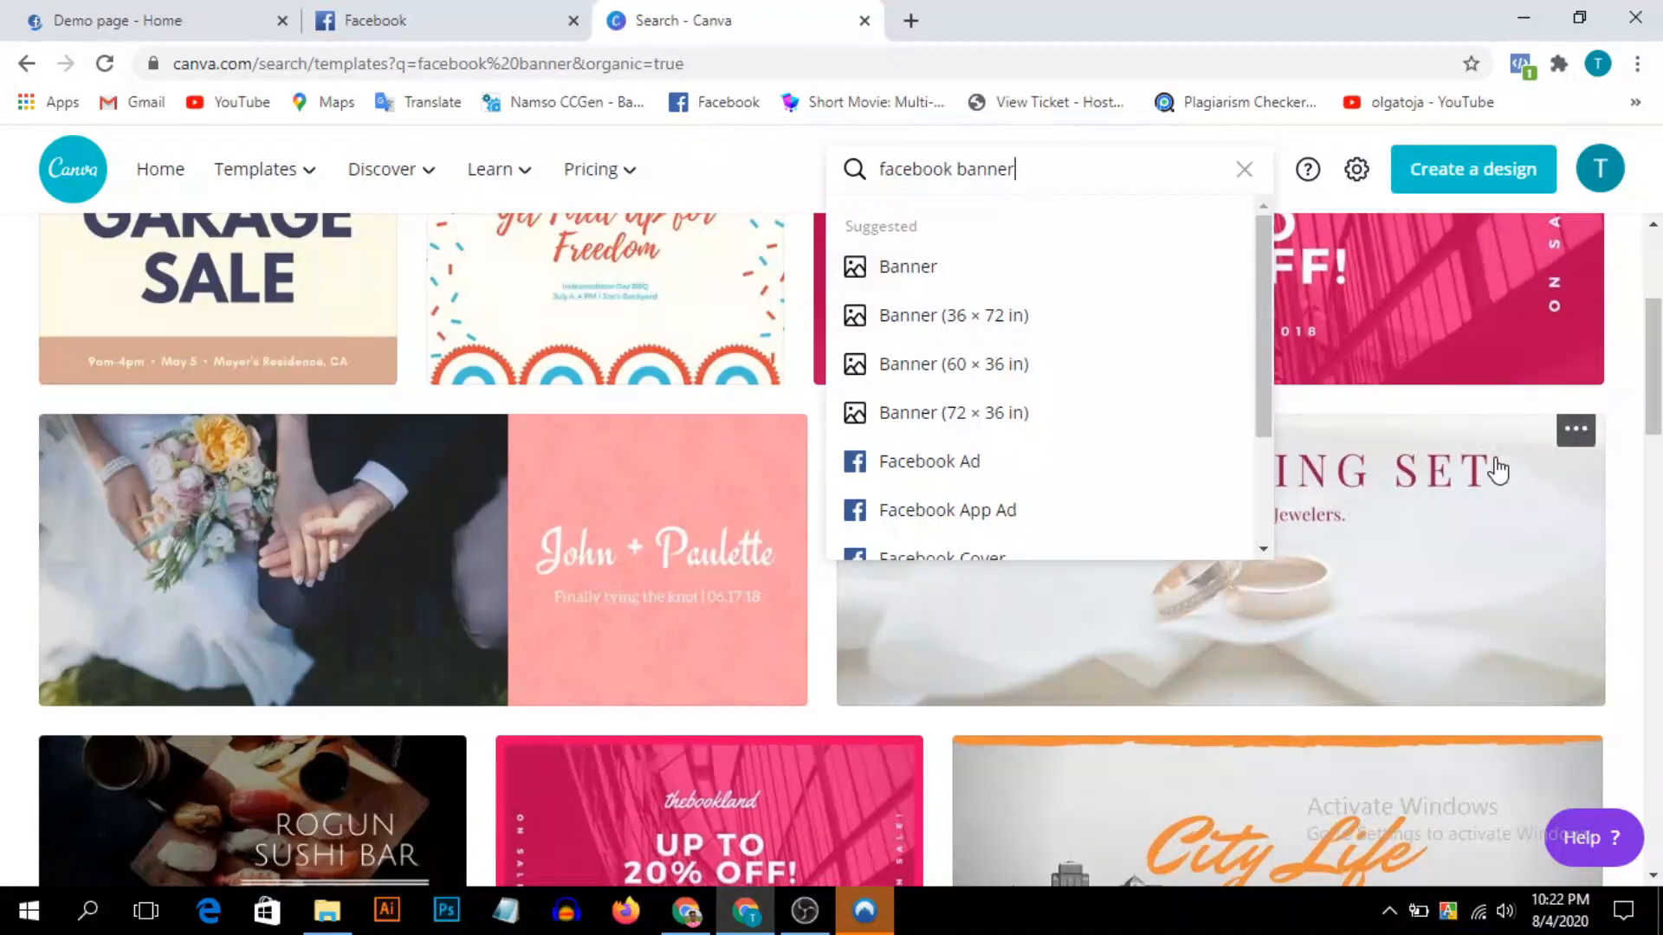
scroll(1414, 545, "down", 15)
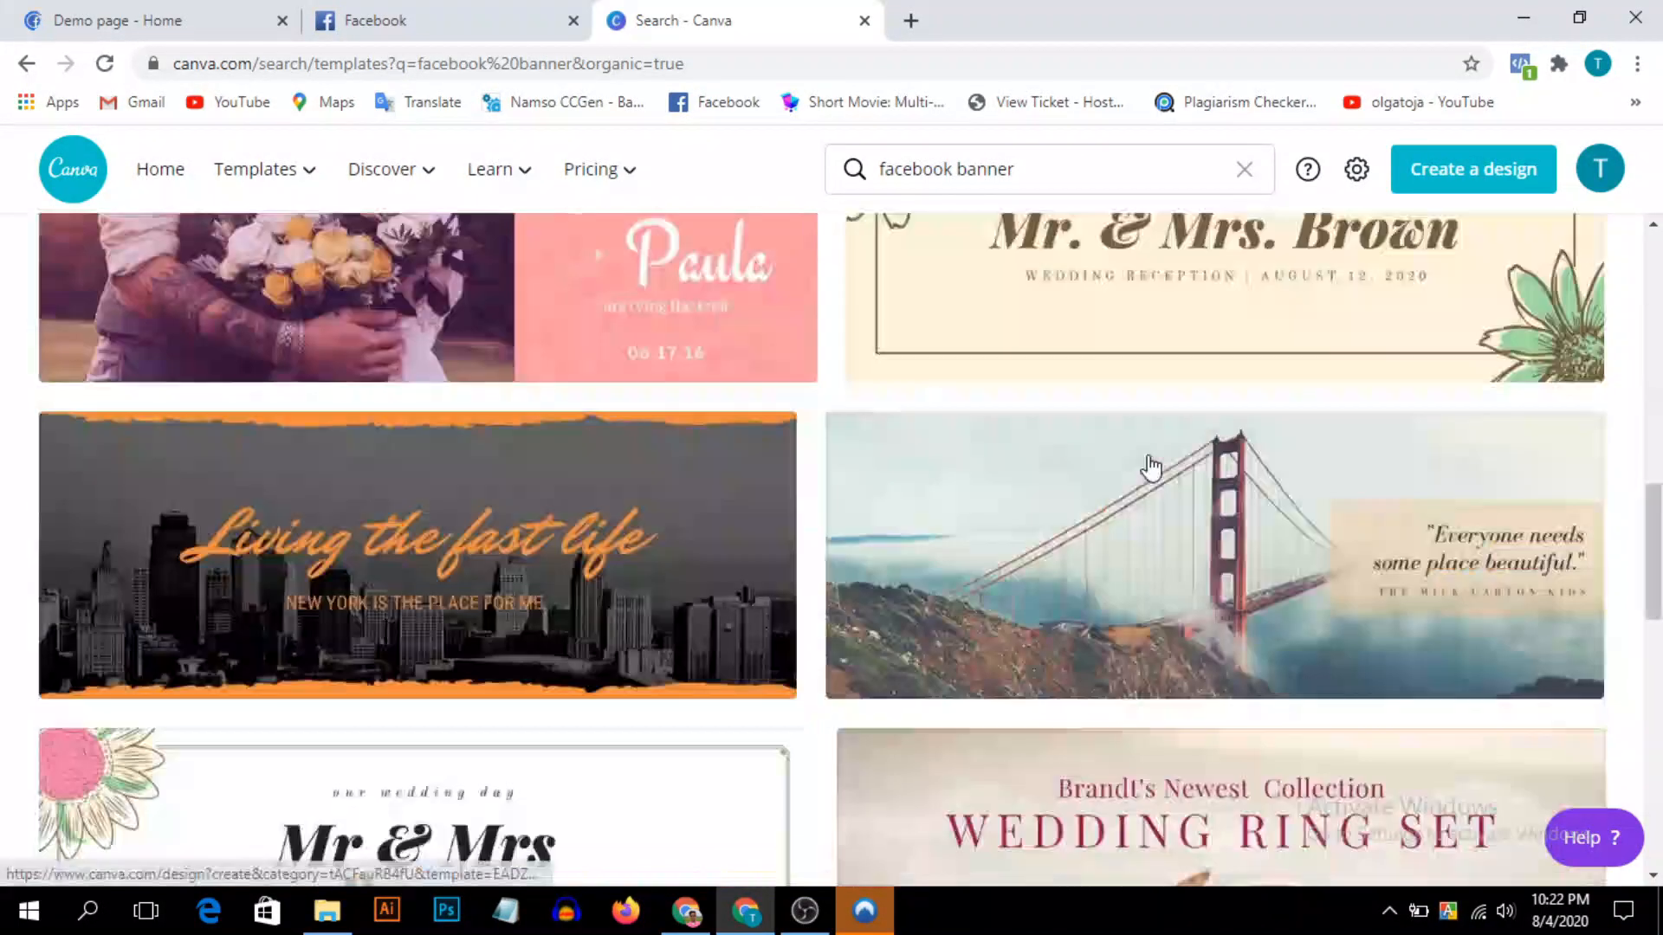
scroll(1150, 467, "up", 10)
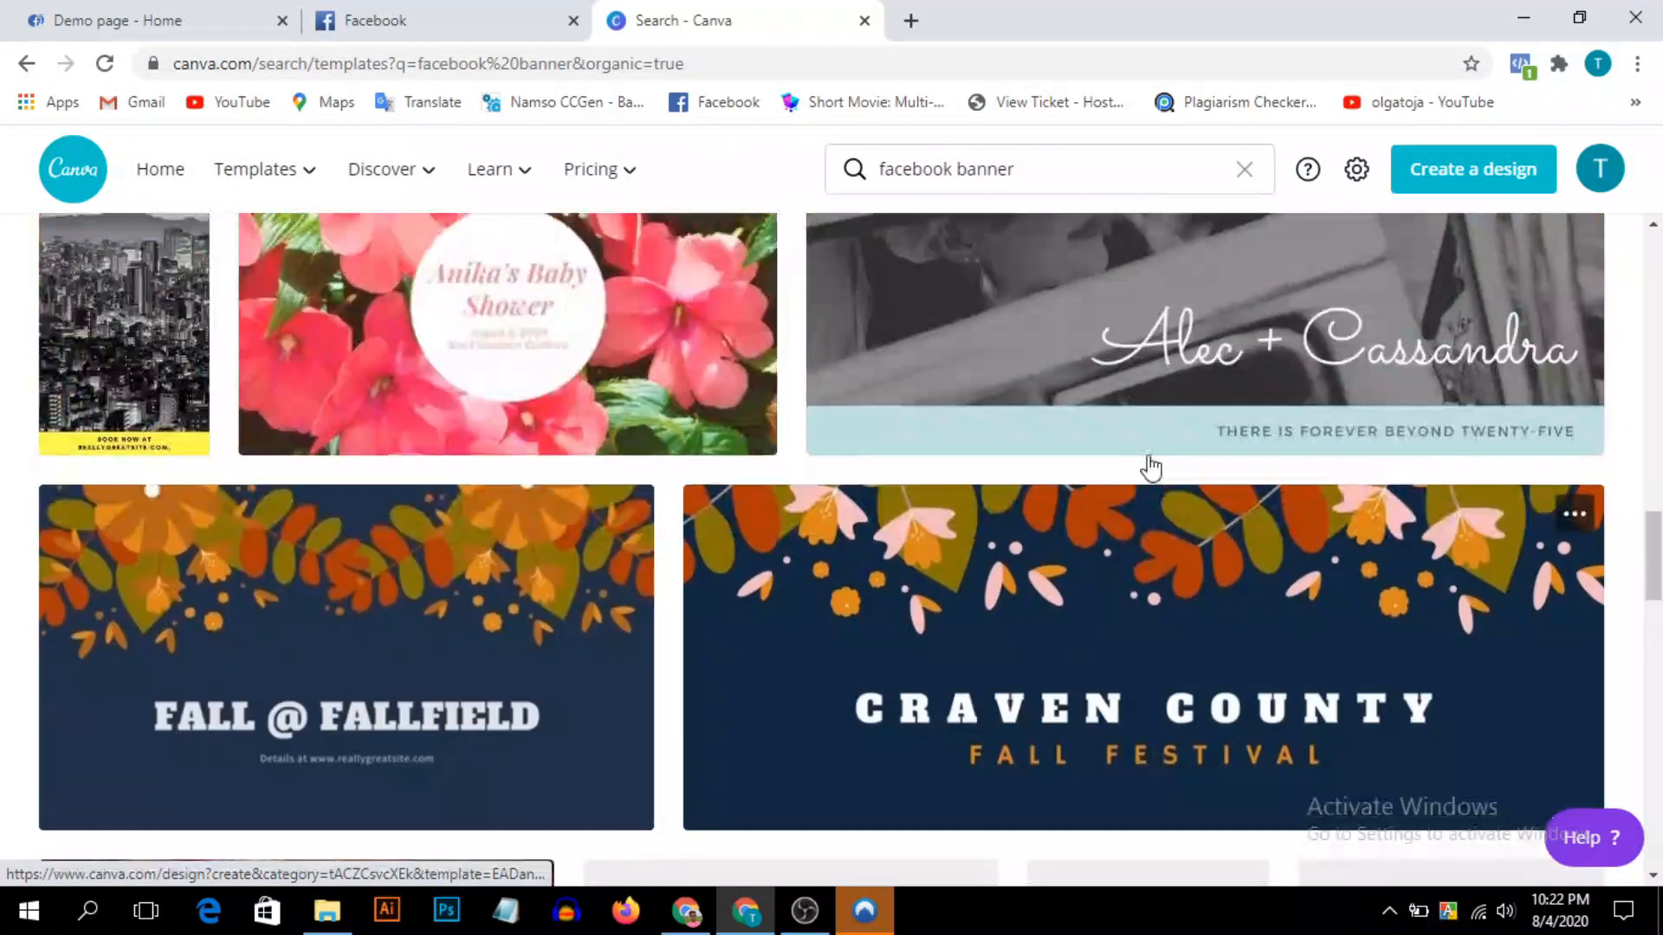
scroll(1150, 468, "up", 3)
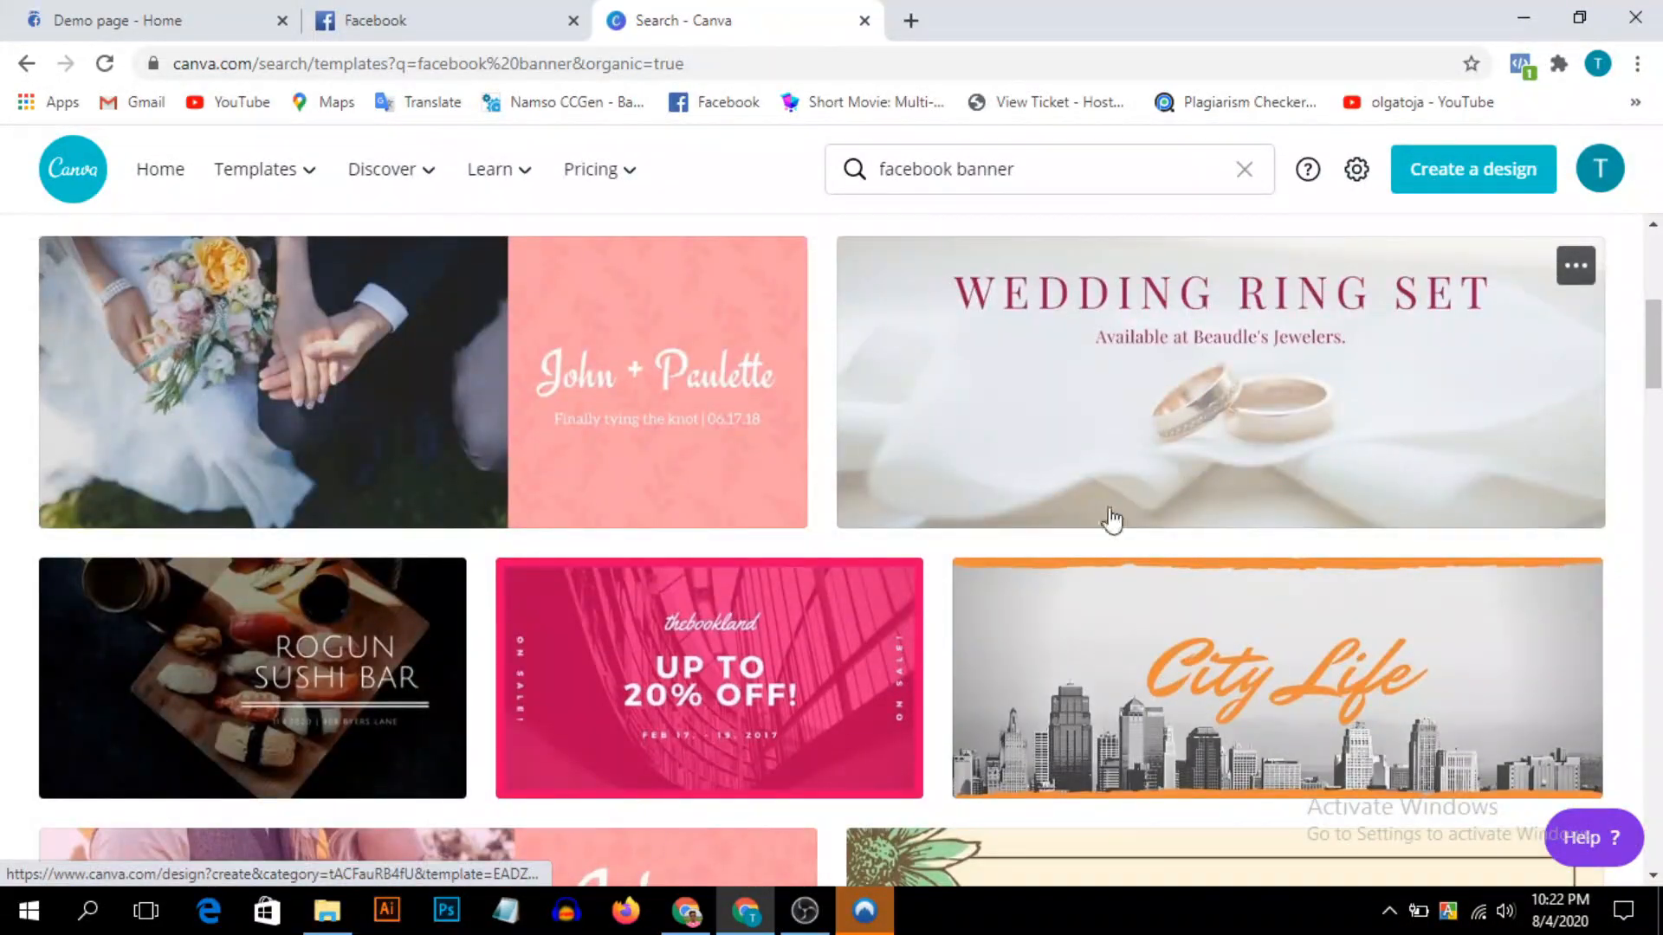
left_click(1188, 684)
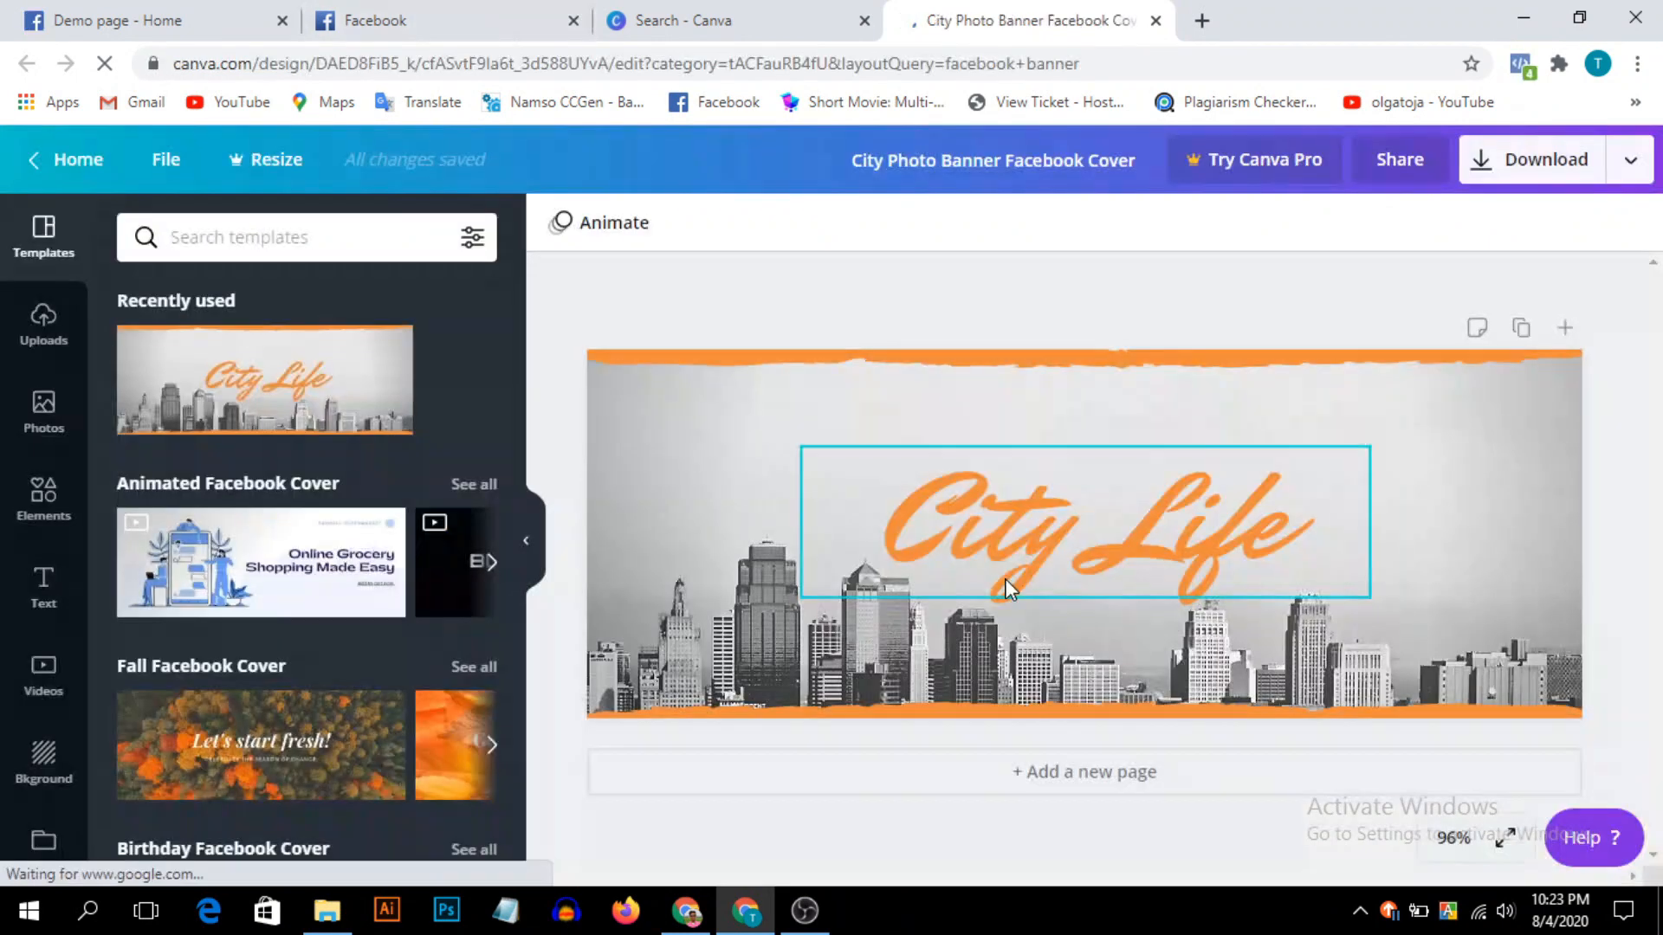
Replace the banner's City Life headline with "Demo Page" and download the design as a PNG.
left_click(1060, 565)
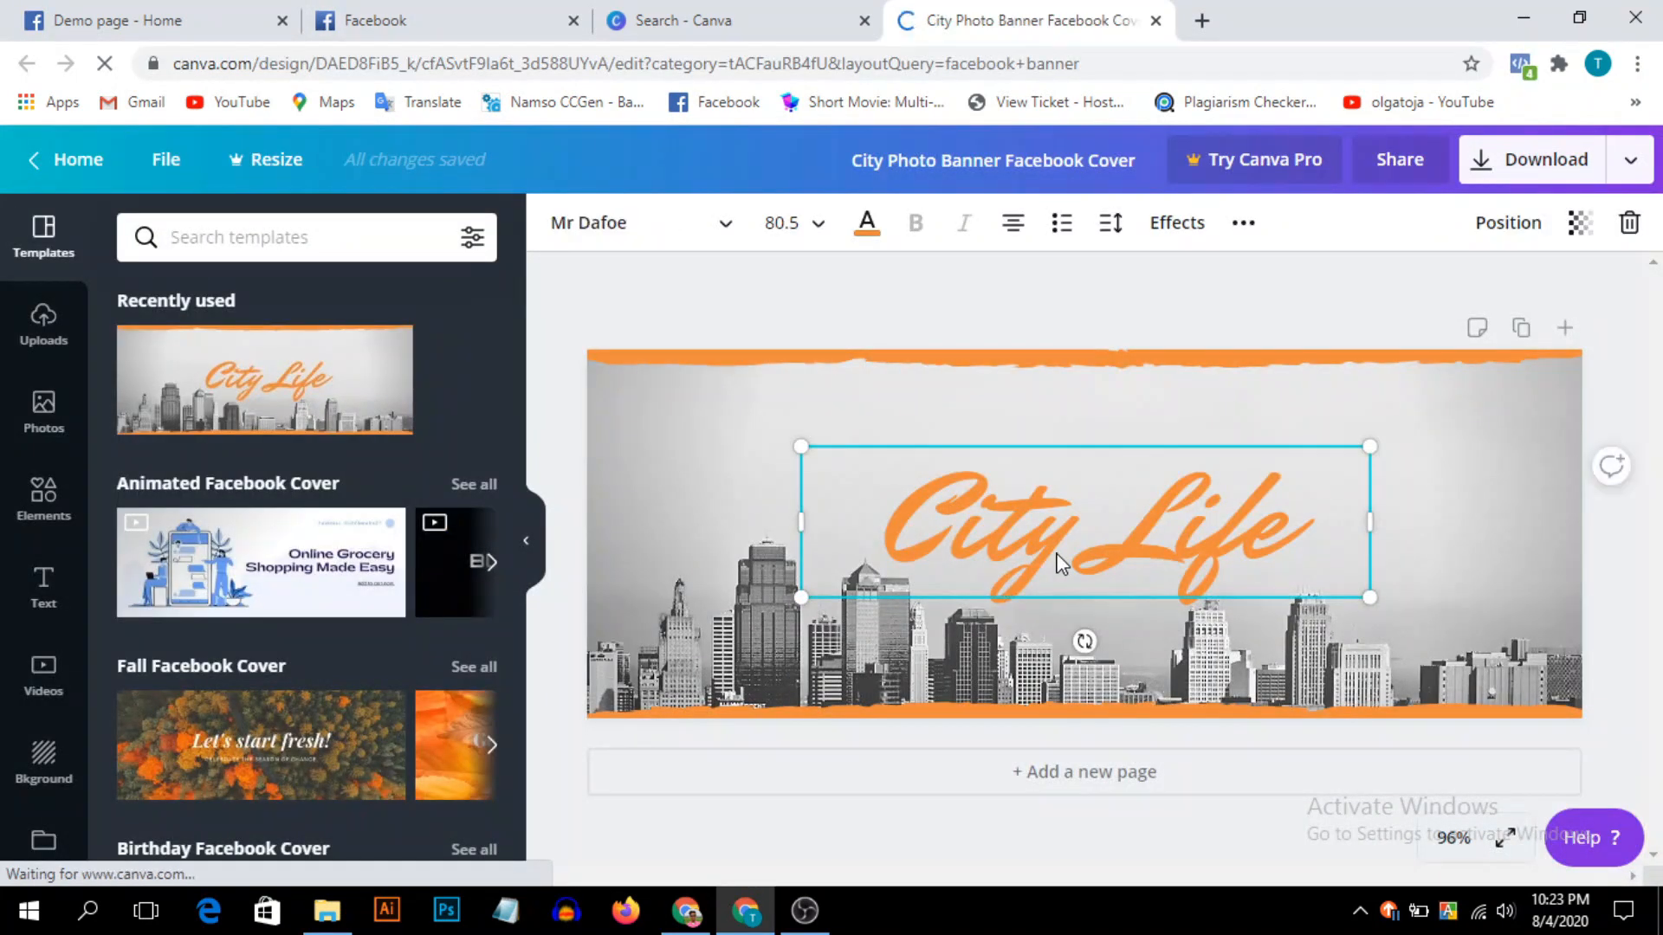
double_click(1223, 530)
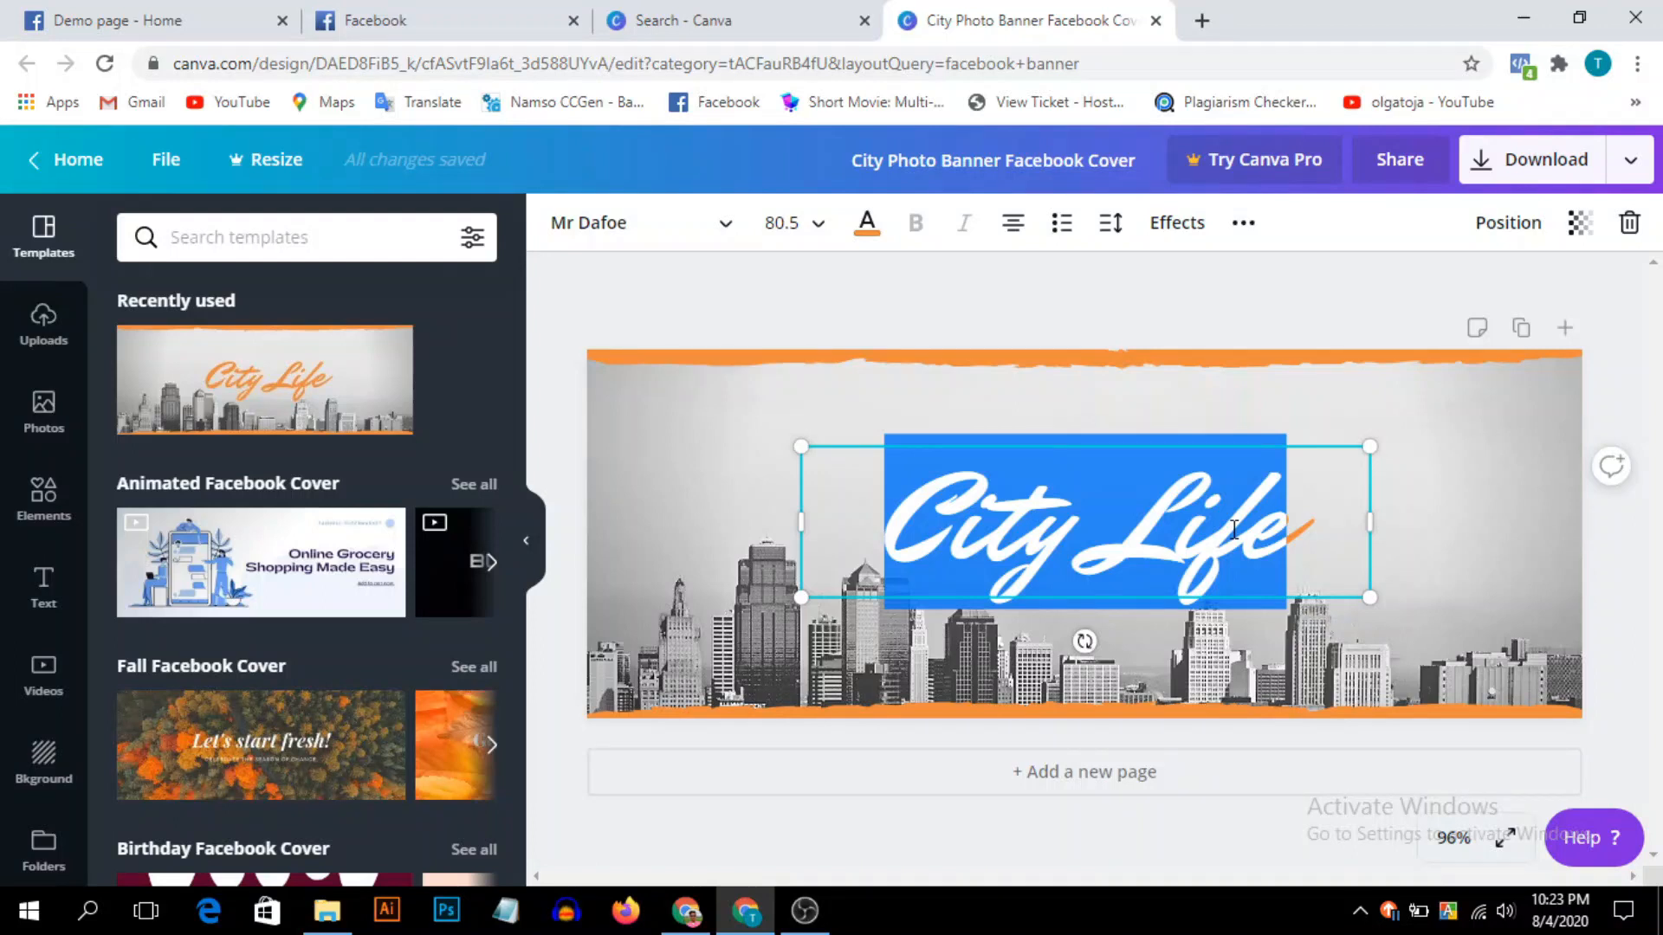
type("Demo Page")
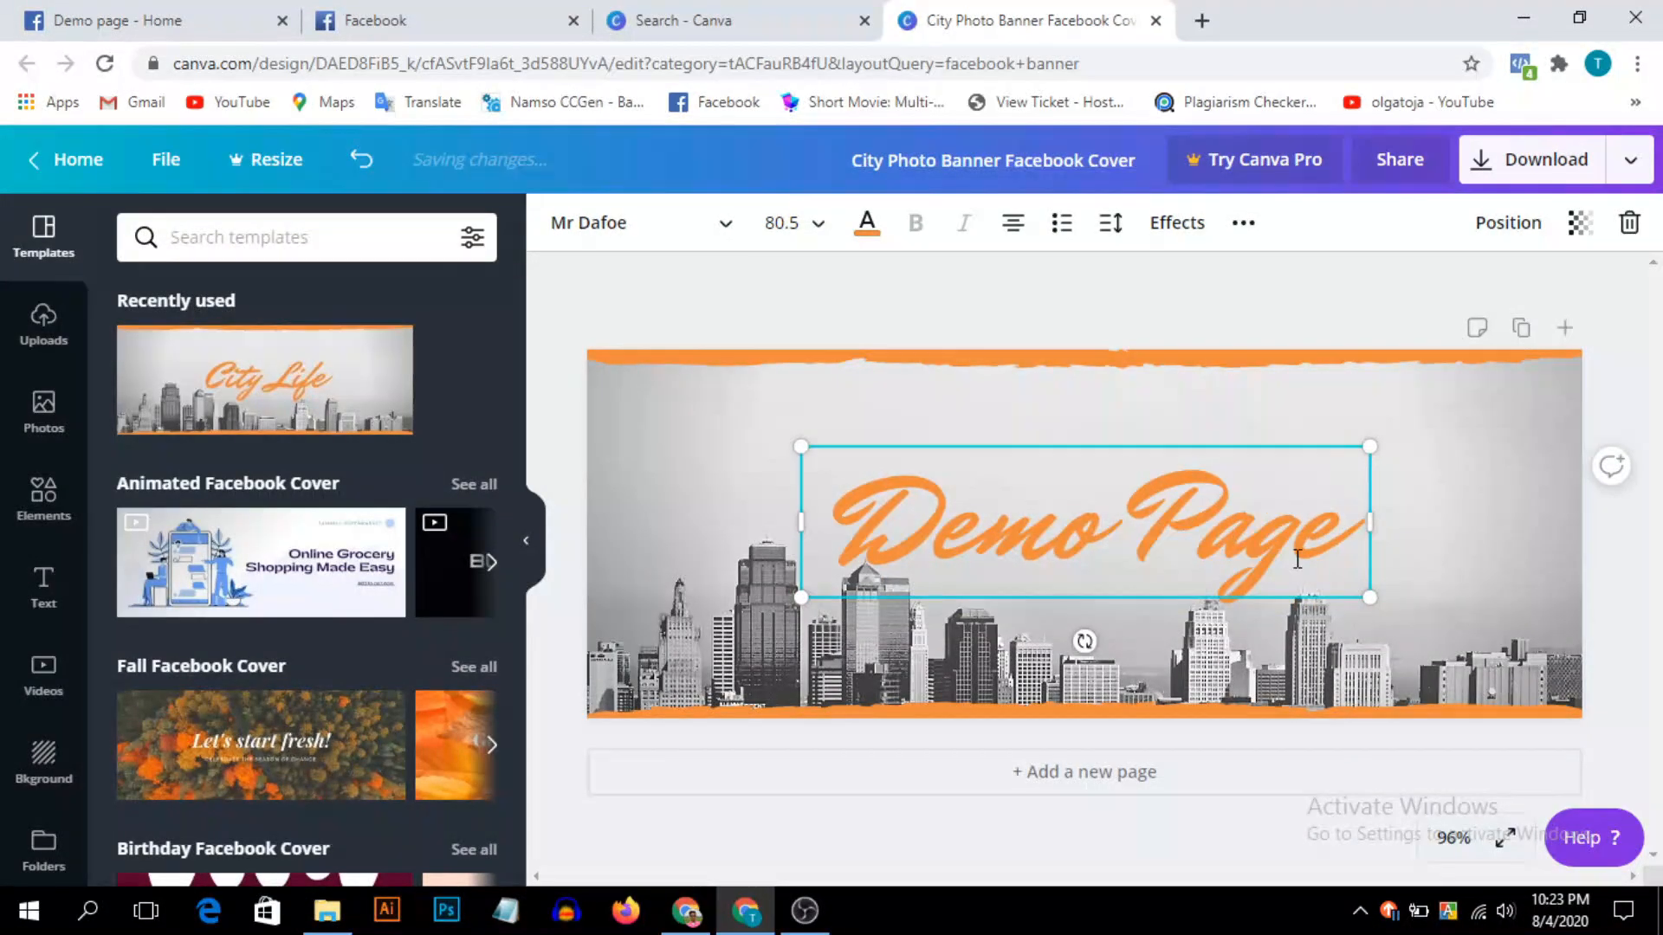
left_click(1645, 567)
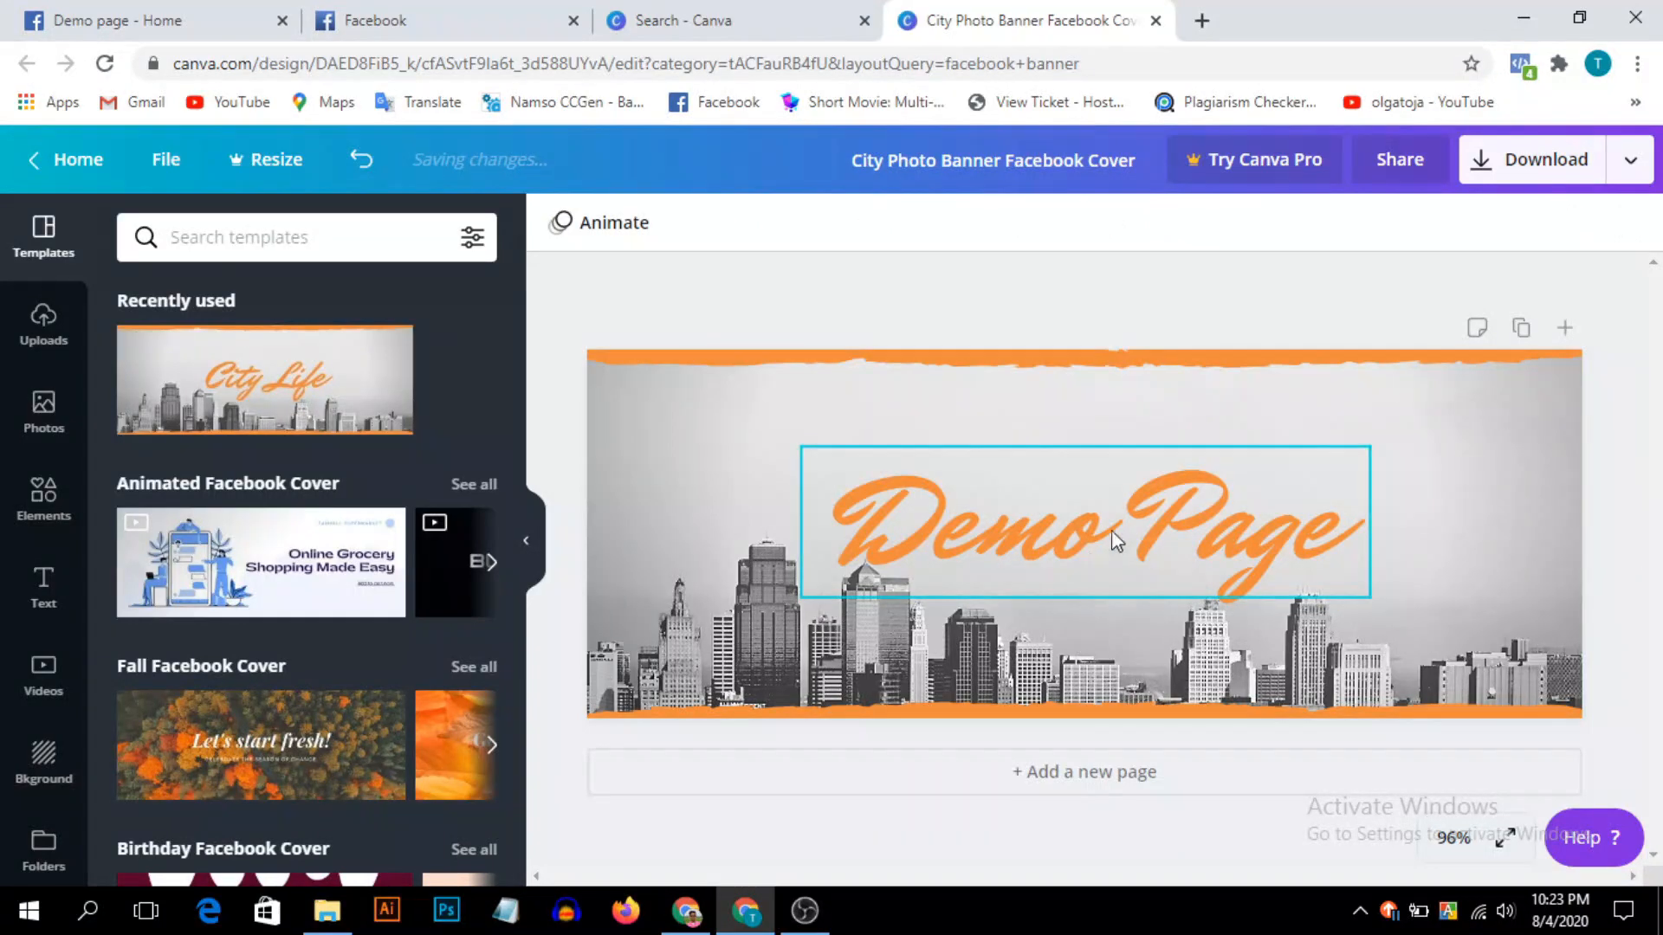
left_click(1558, 158)
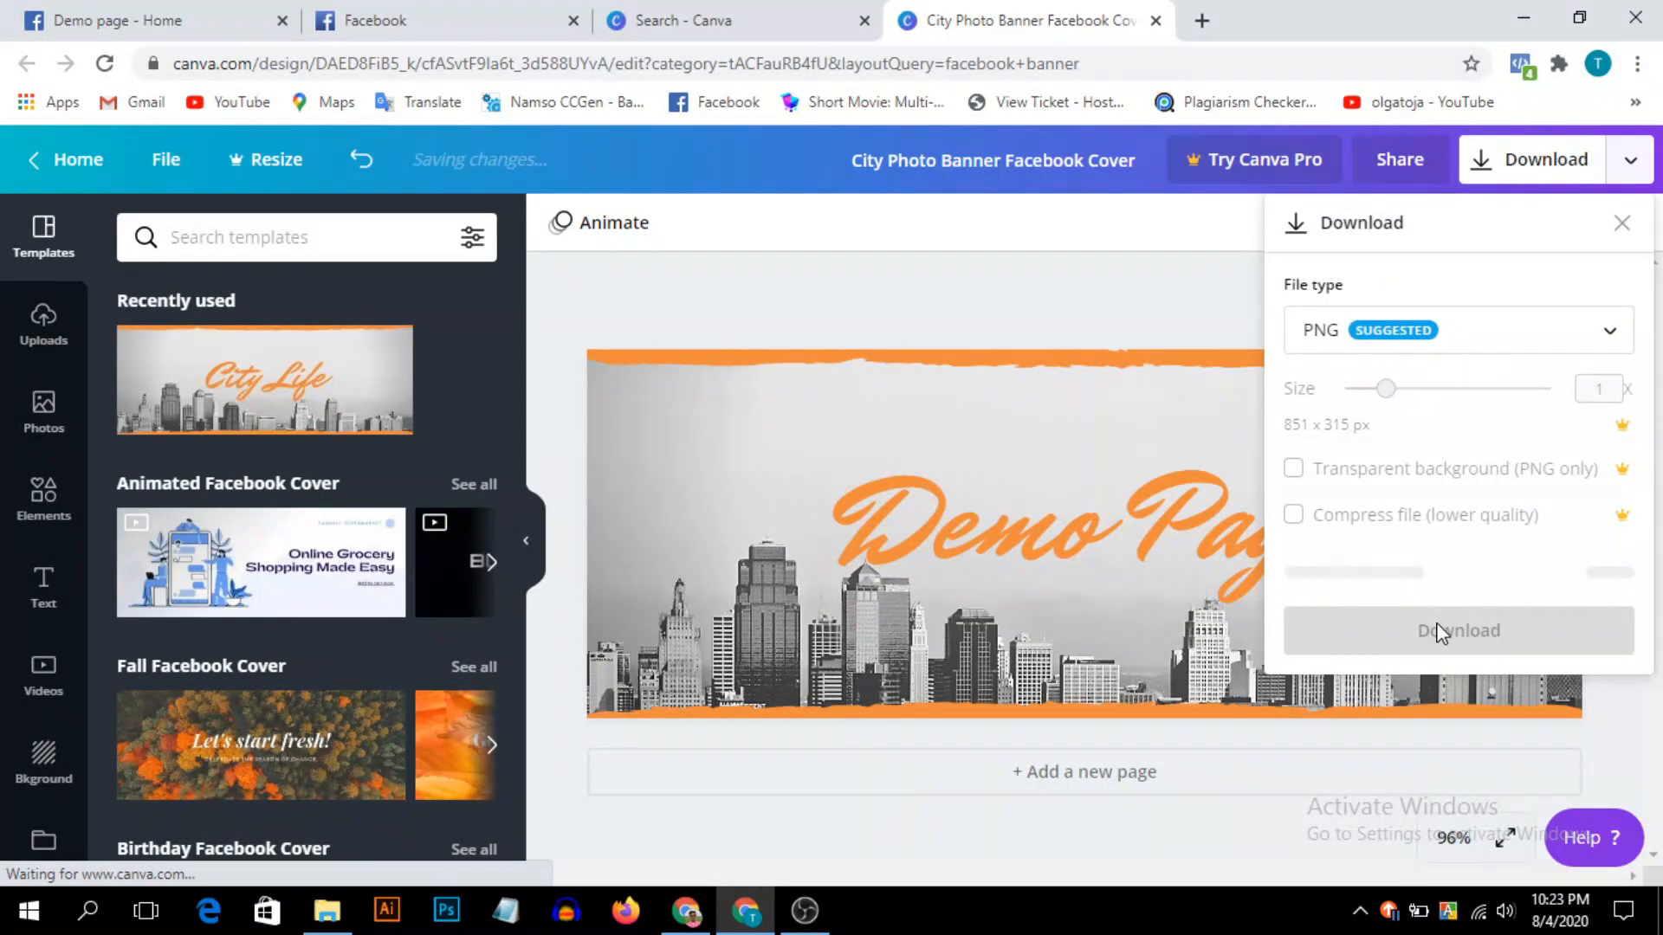
left_click(1427, 566)
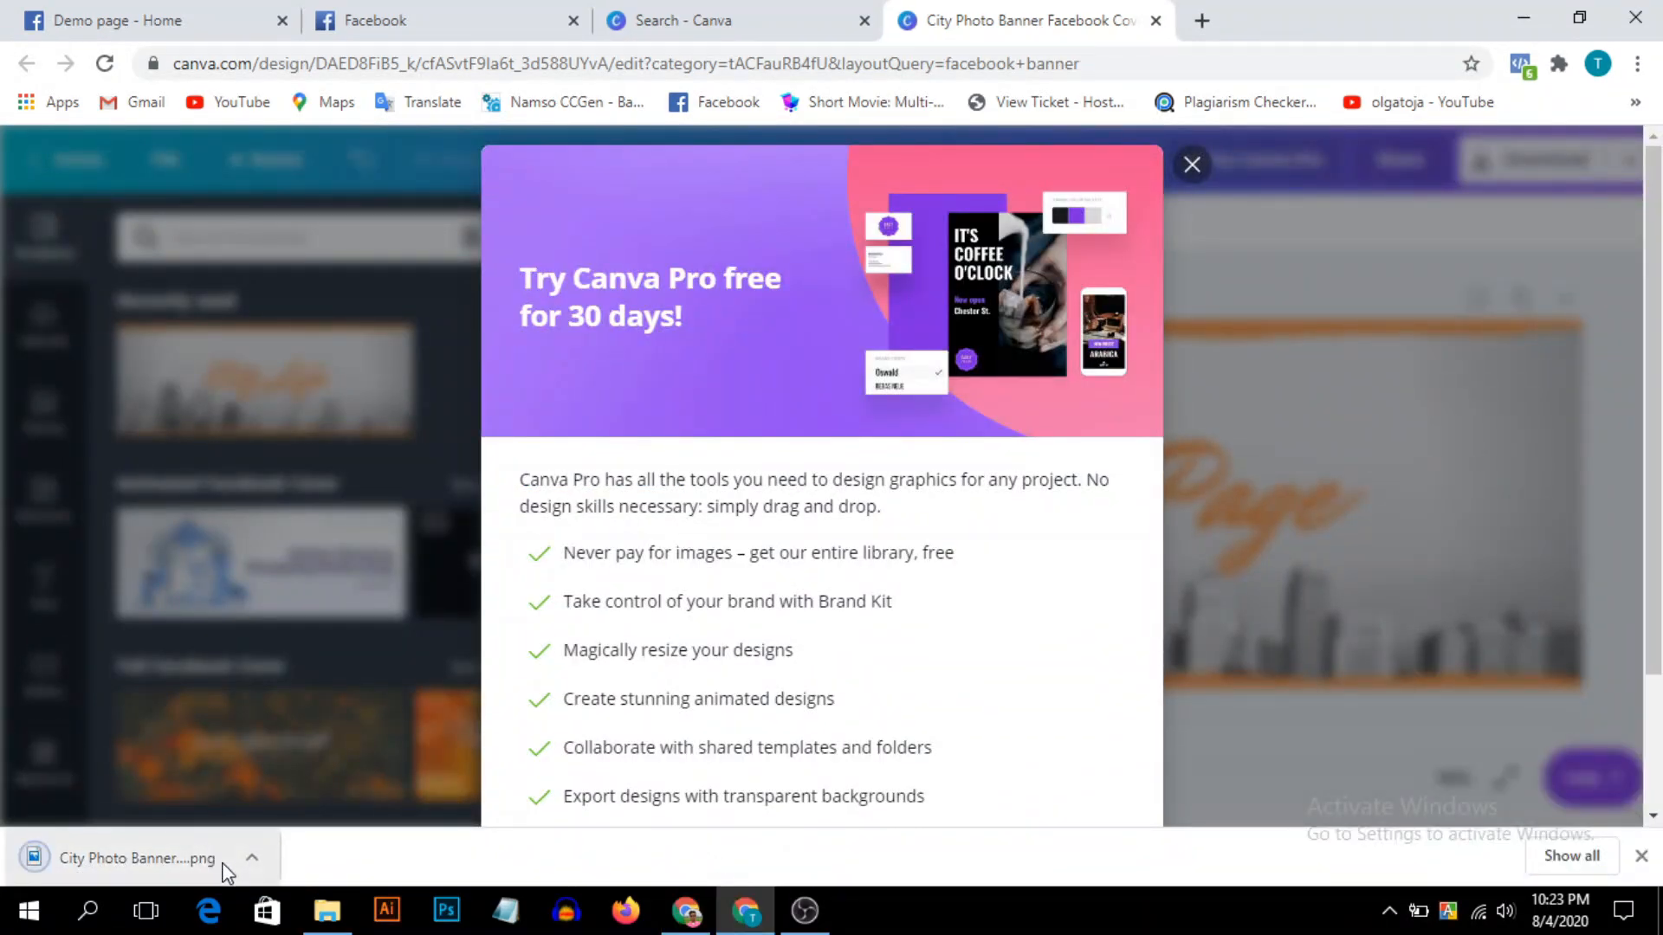
Switch back to Demo page on Facebook and upload City Photo Banner Facebook Cover.png from Downloads as its cover, saving it.
left_click(204, 13)
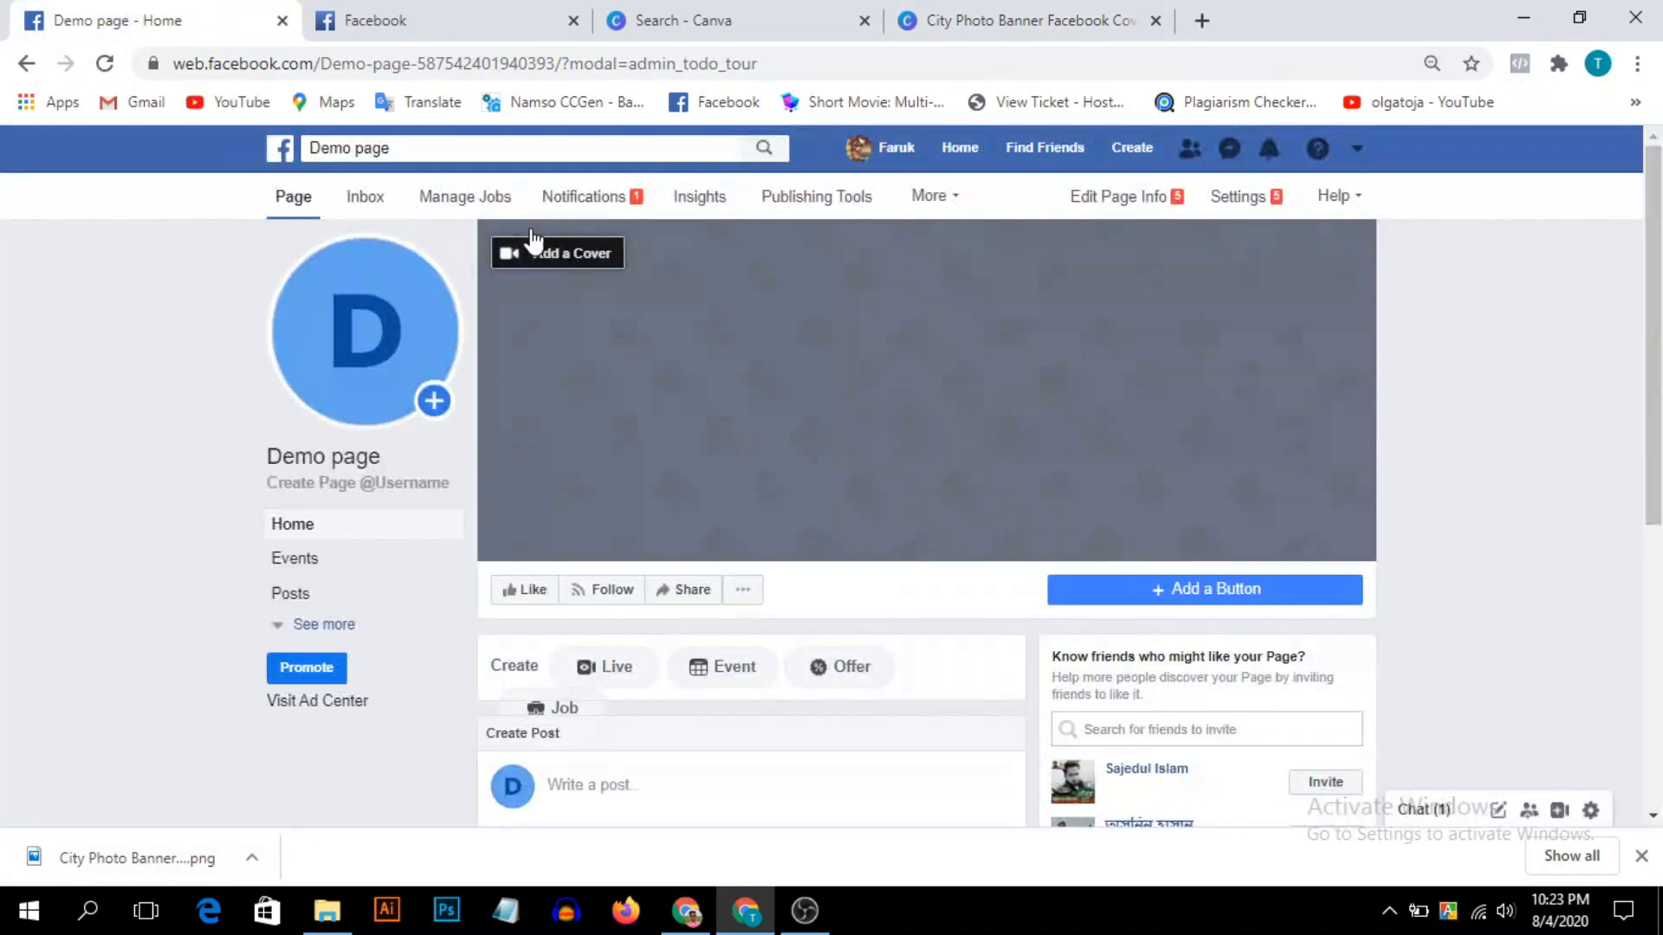
left_click(557, 253)
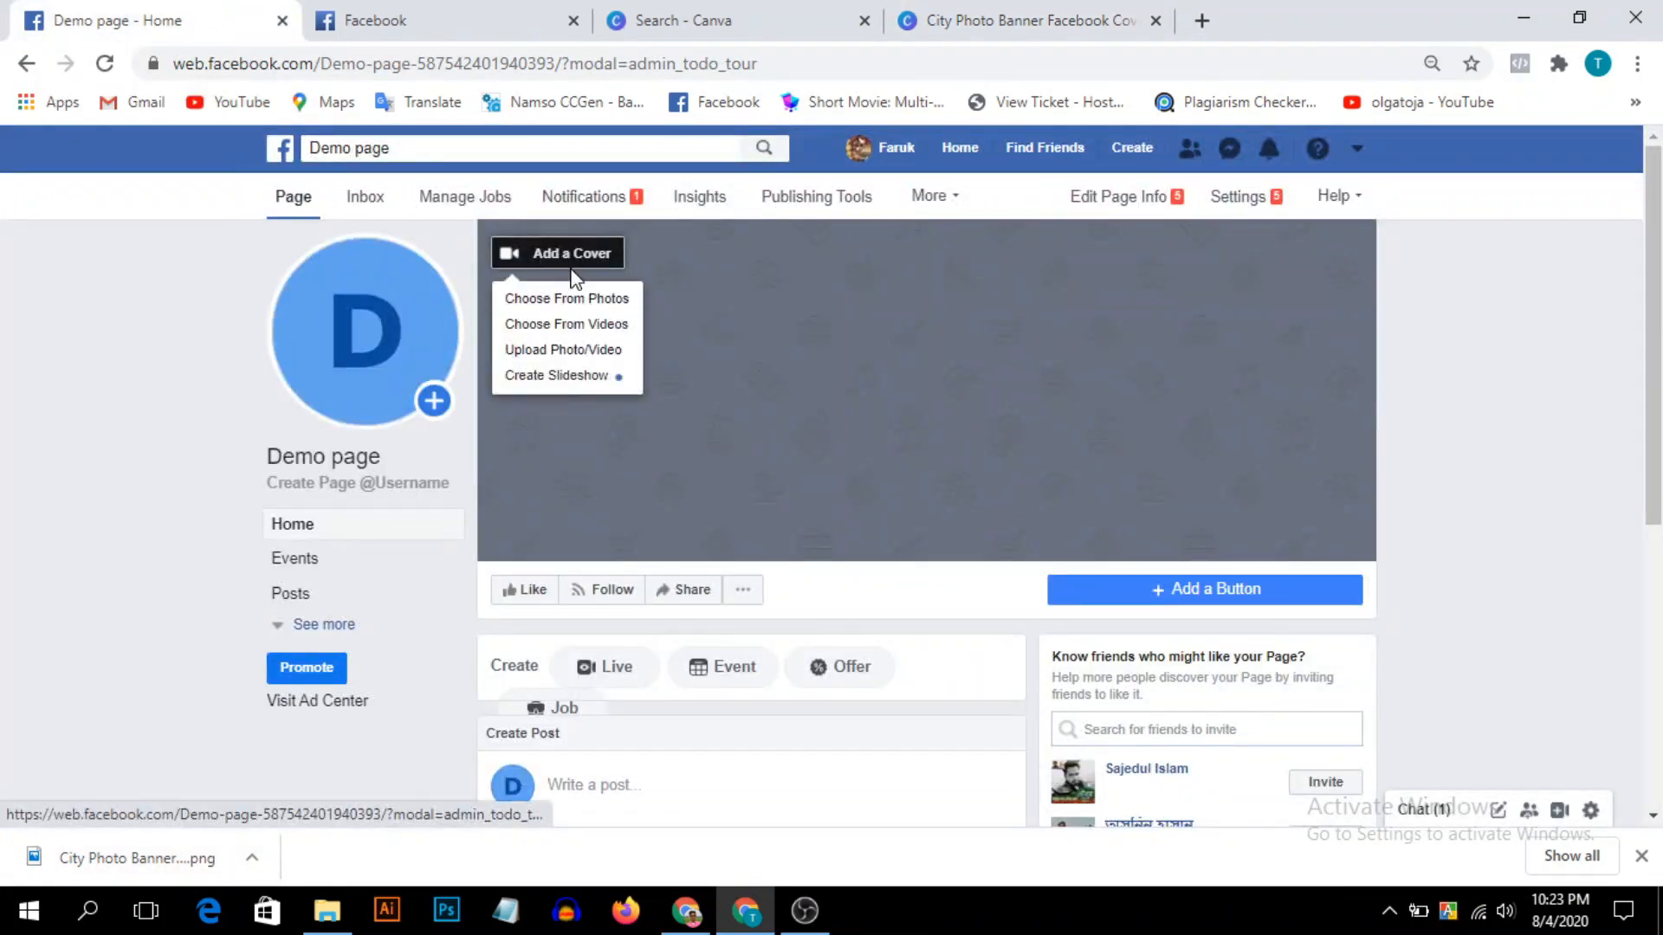
left_click(555, 350)
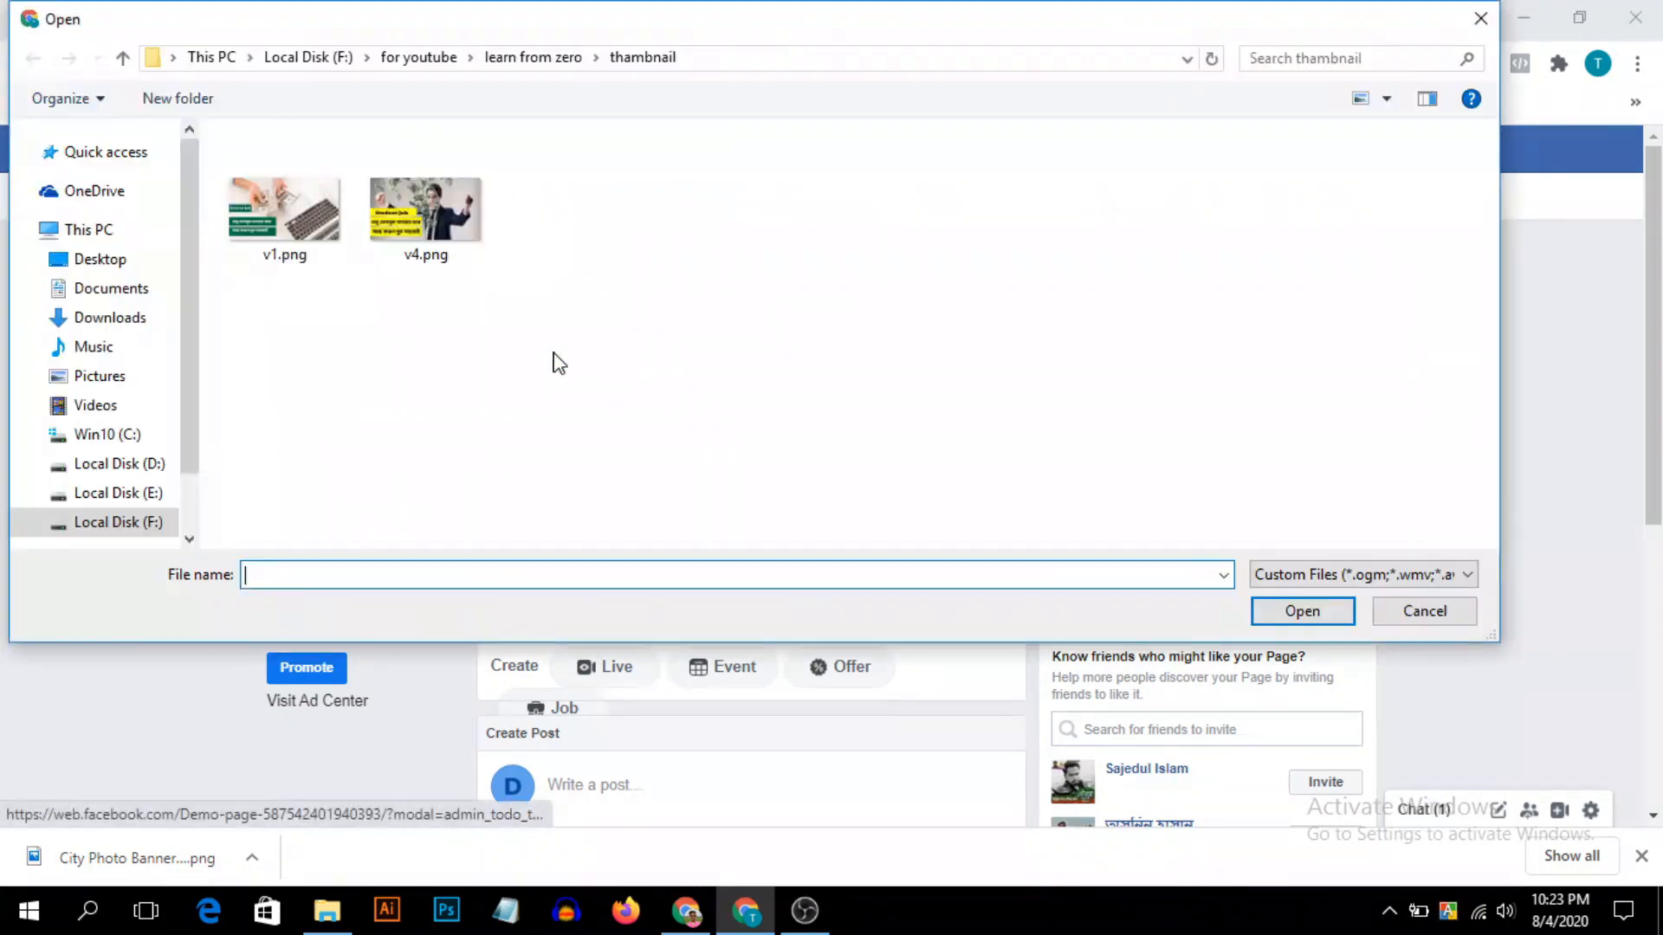
left_click(97, 317)
left_click(707, 189)
left_click(1298, 610)
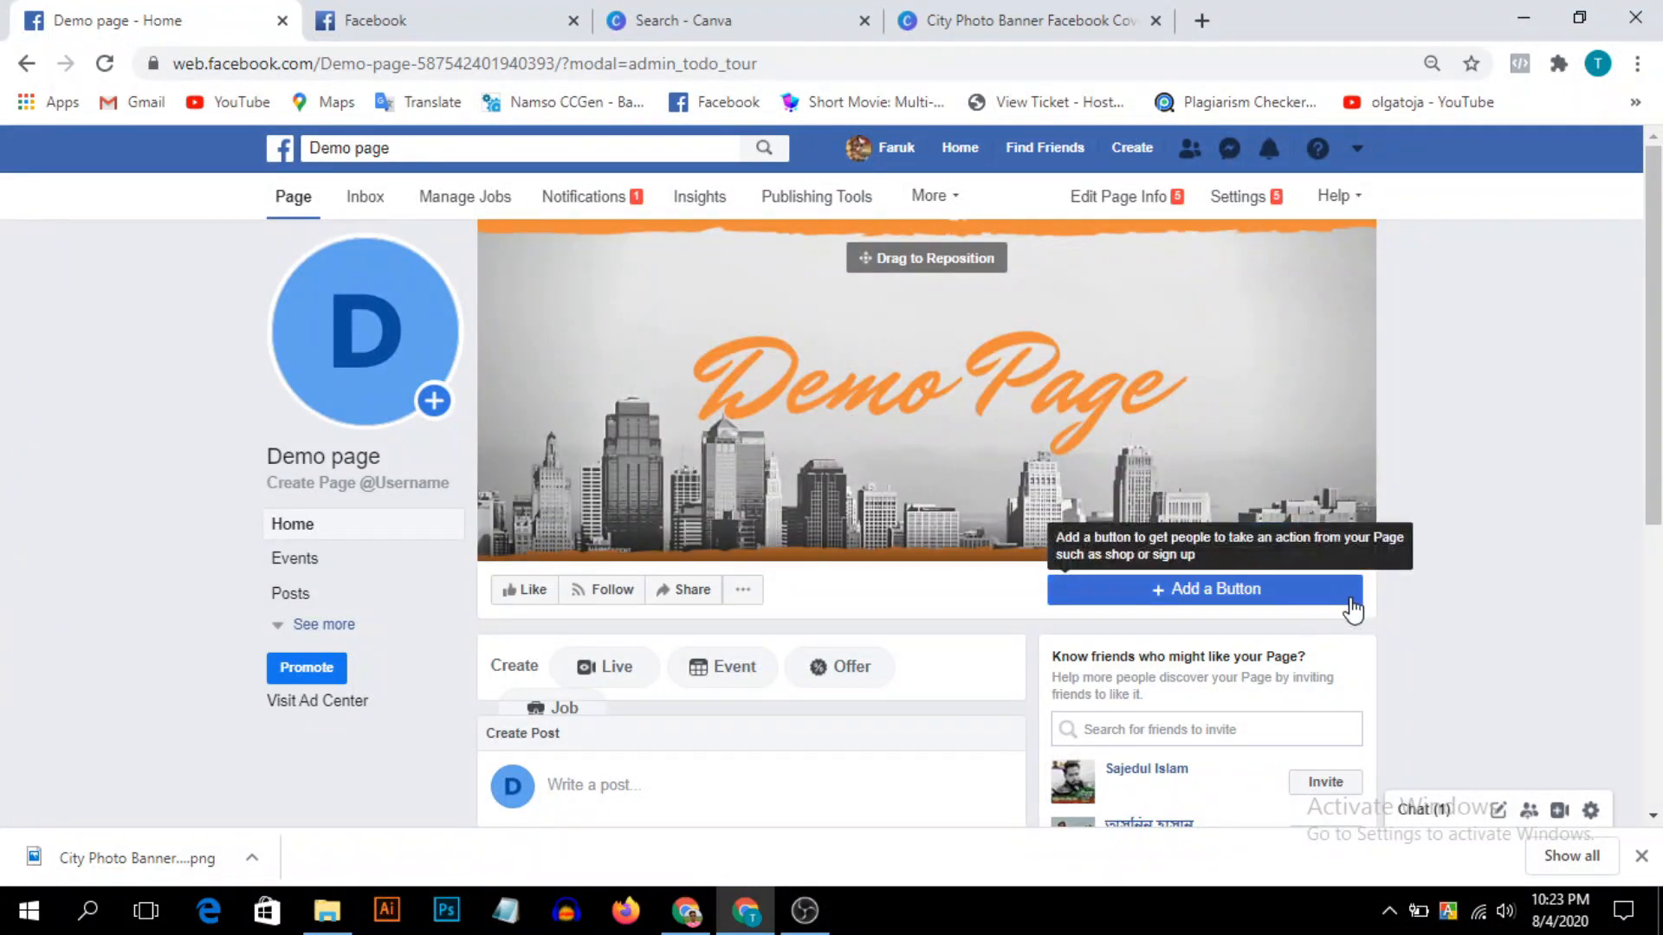
left_click(1268, 539)
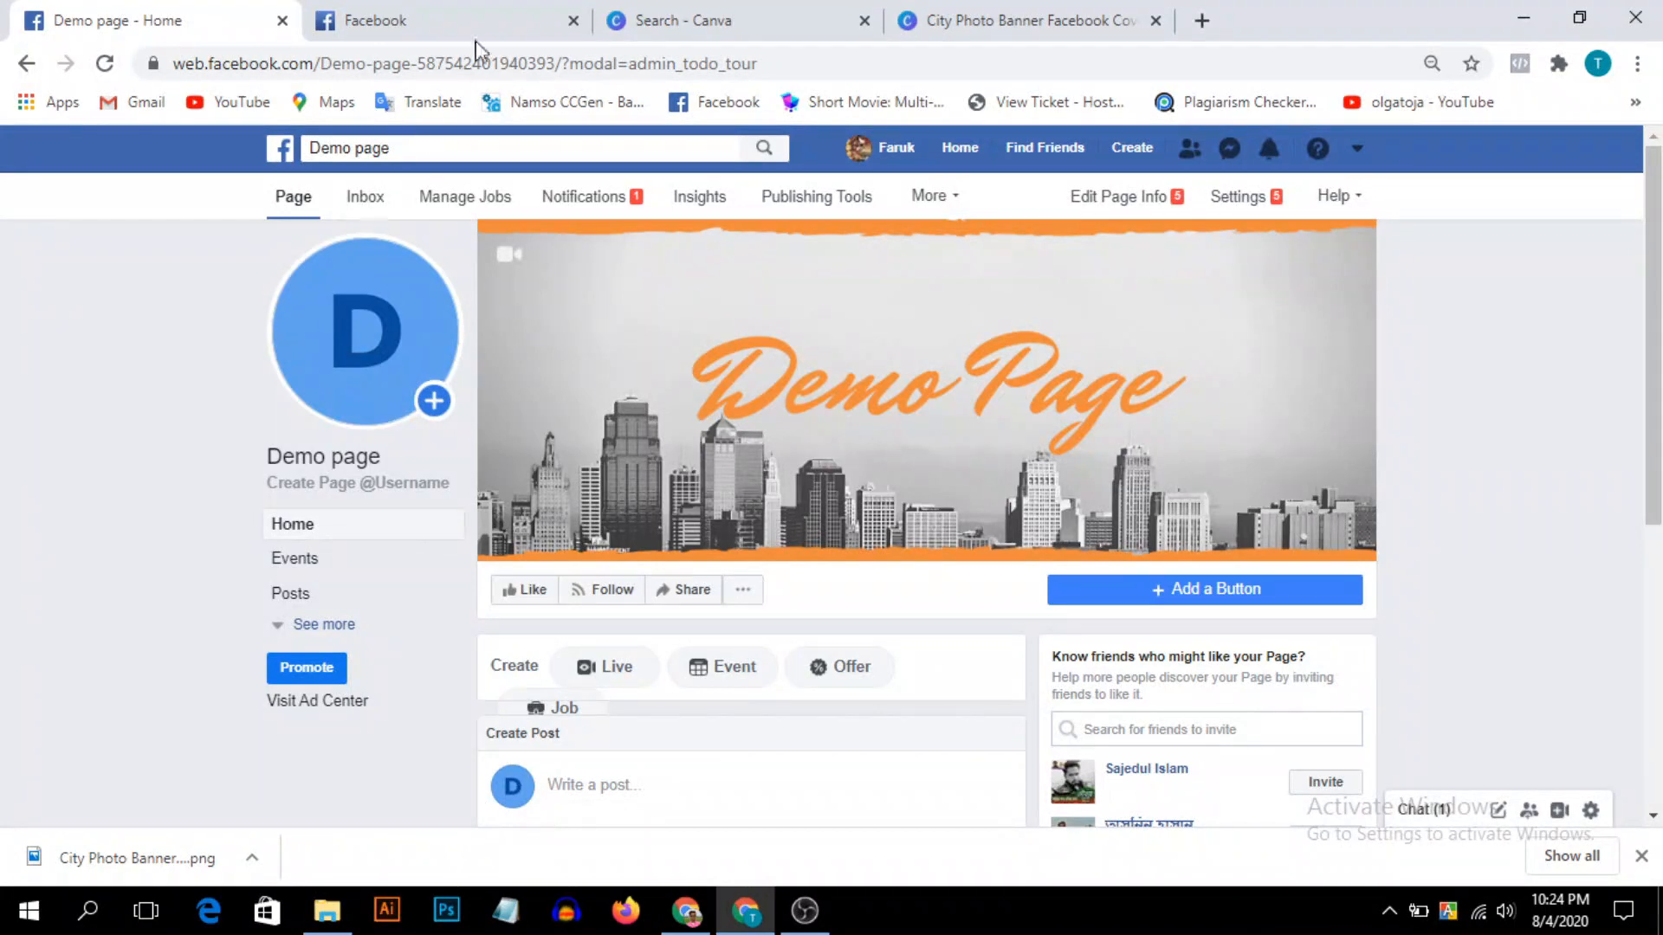
Return to the Canva template search and search for "logo".
left_click(779, 10)
double_click(1058, 171)
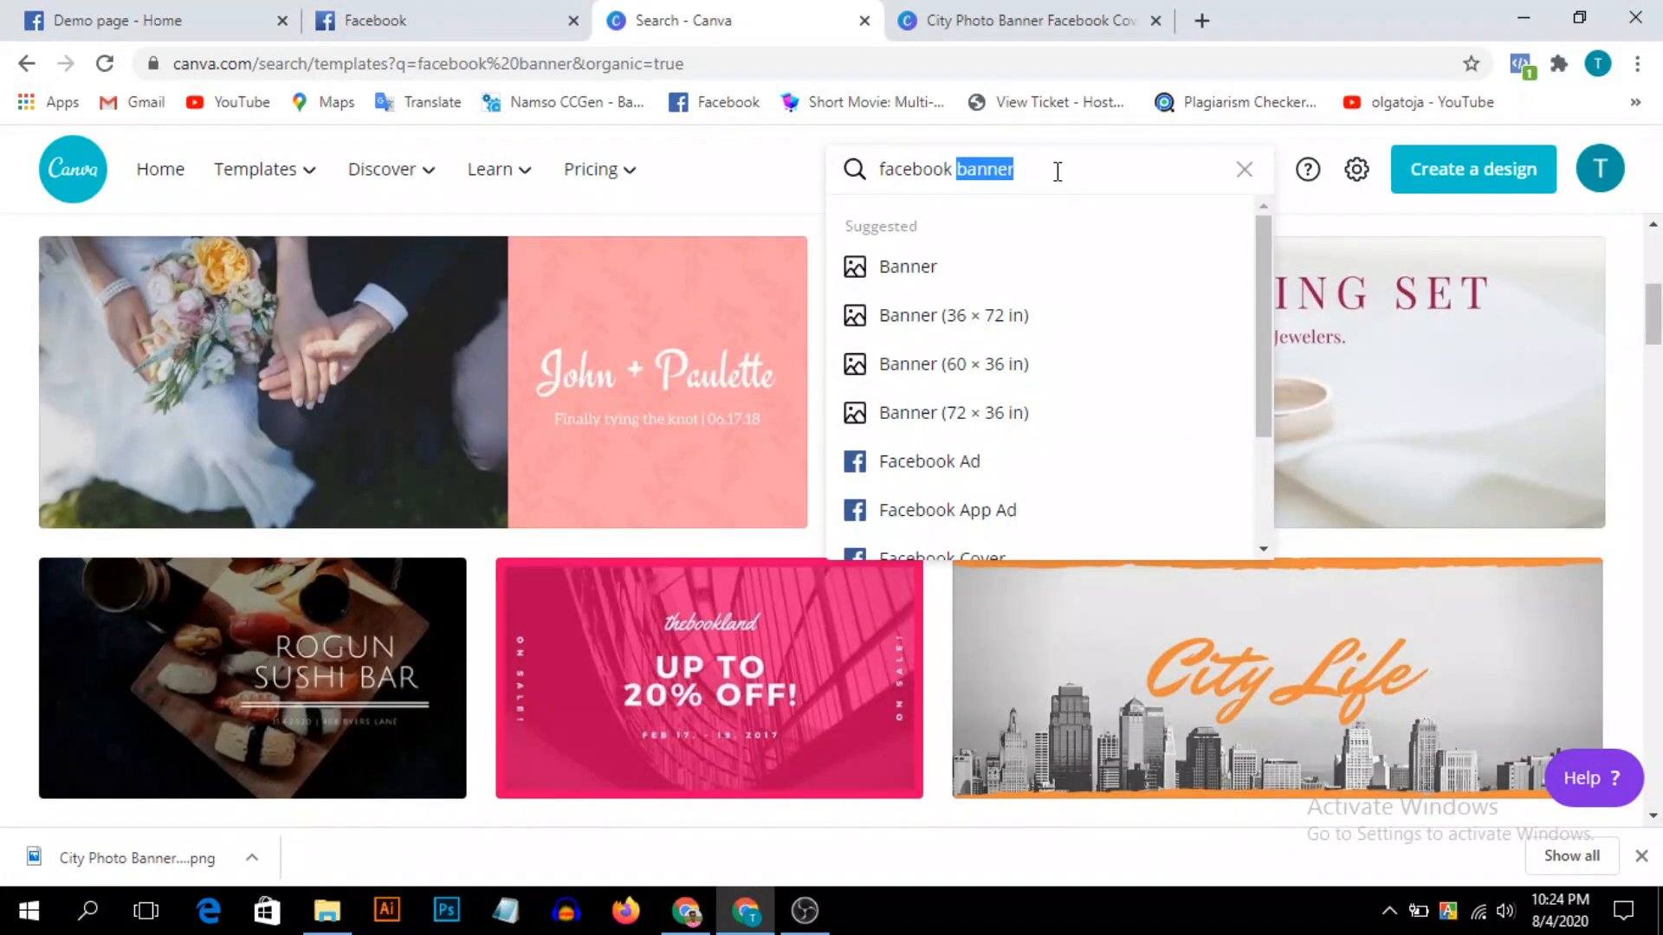
left_click(1057, 170)
type("logo")
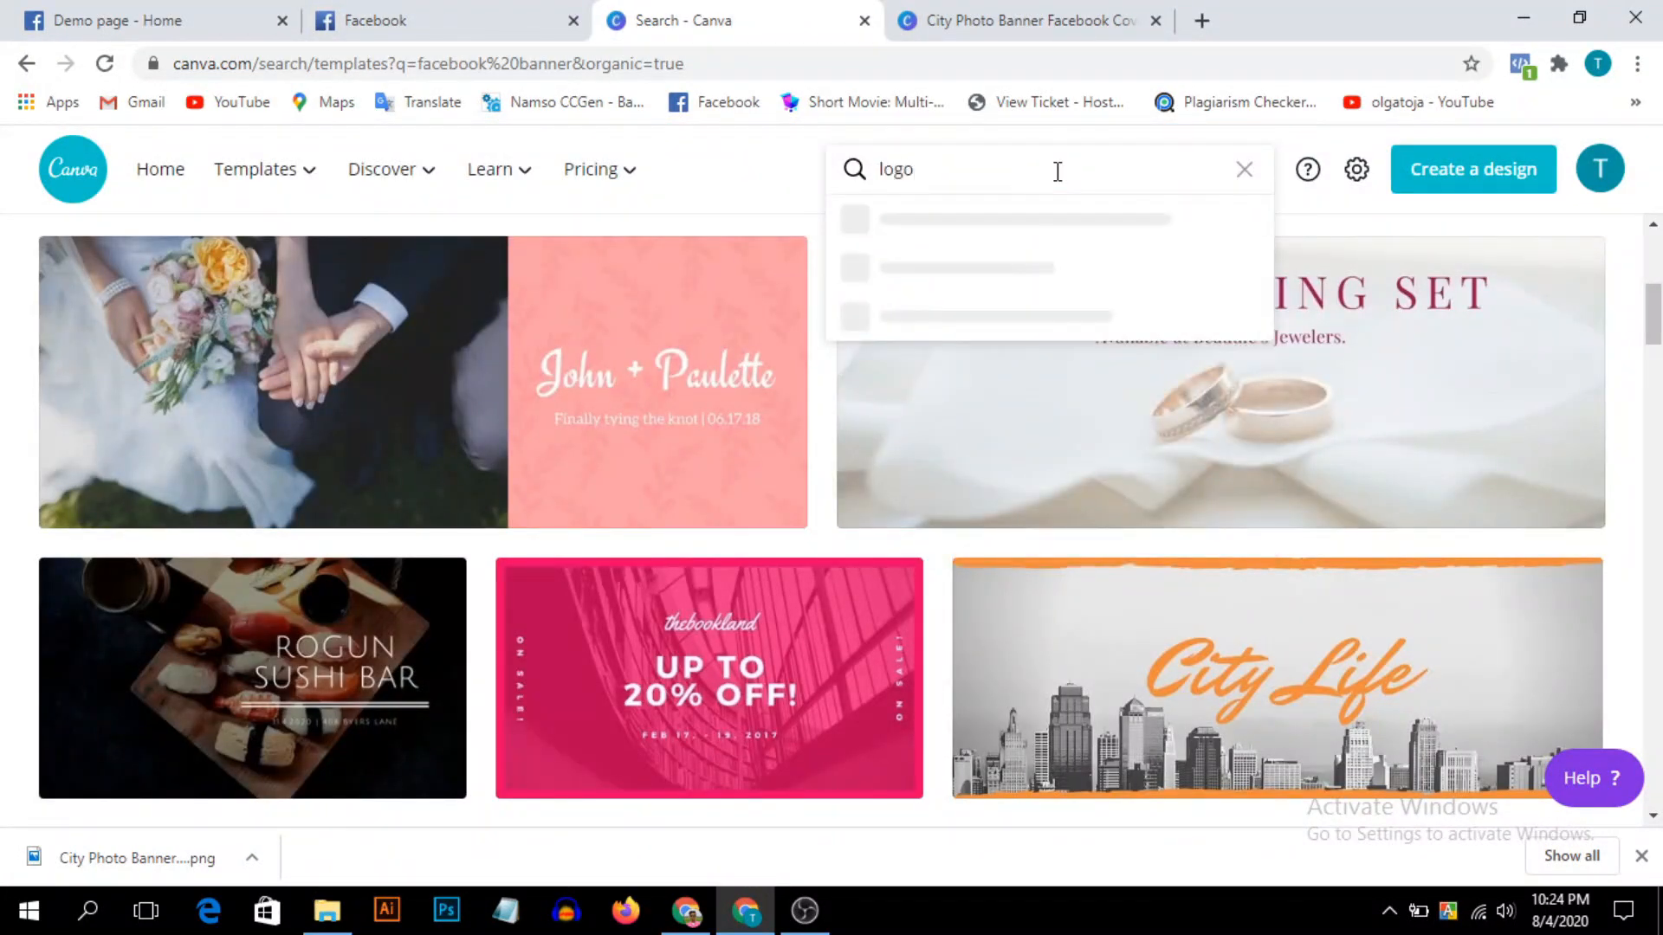
key("Return")
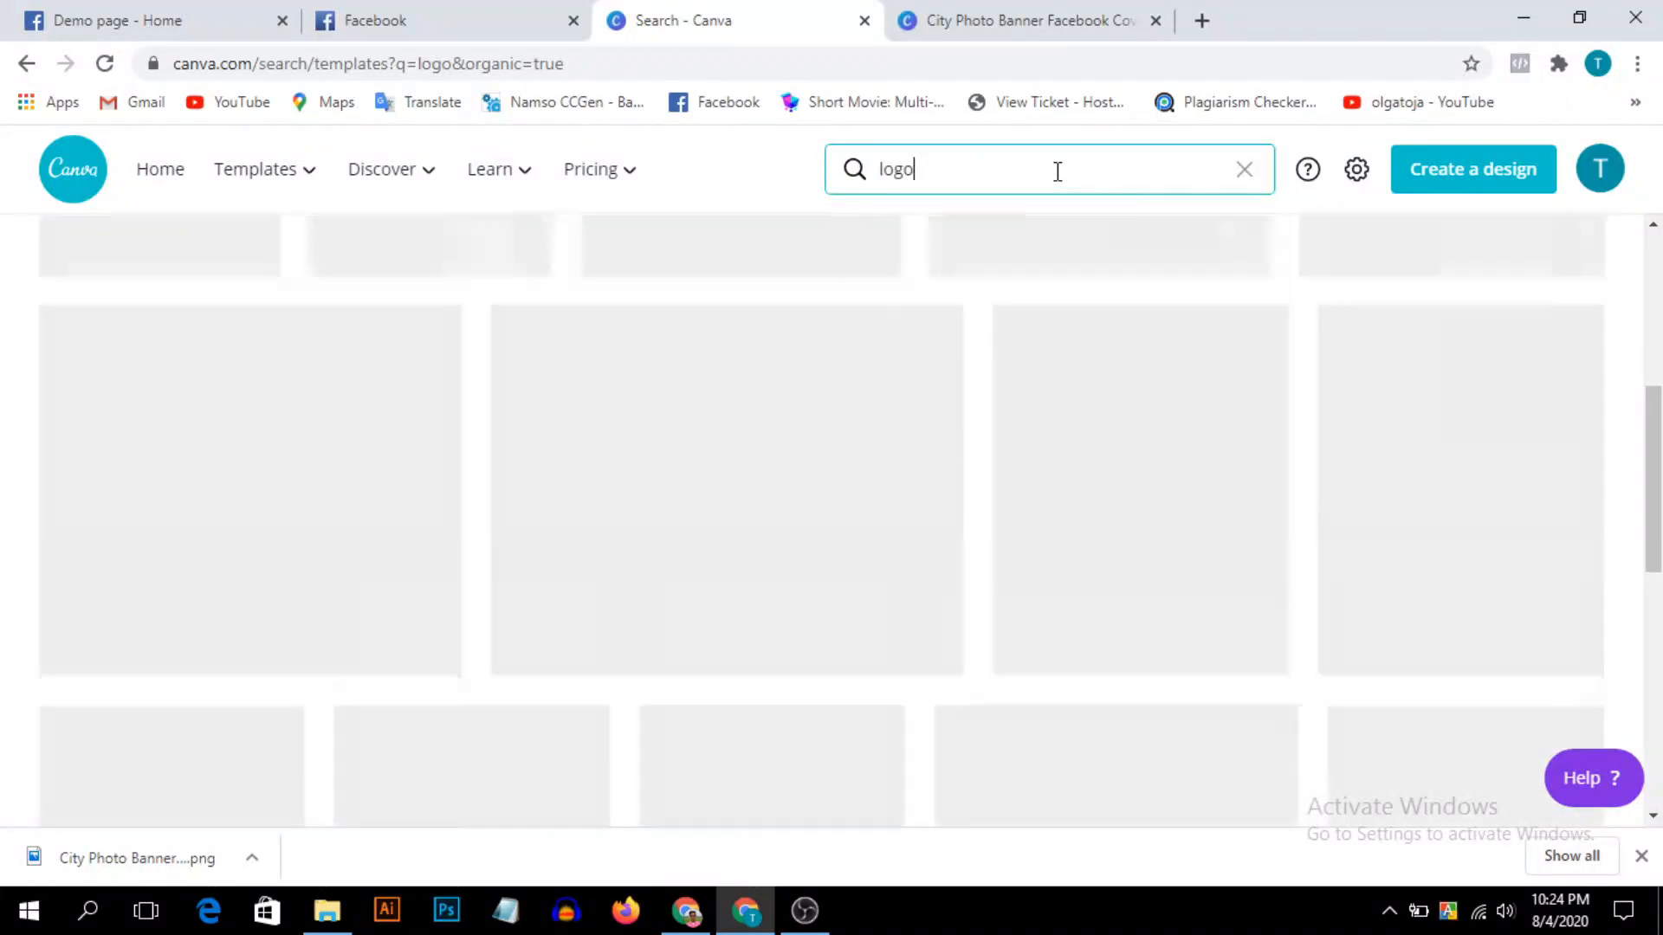
Open the blue Whimson Window Cleaners logo template and close the finished banner design.
scroll(1106, 523, "down", 4)
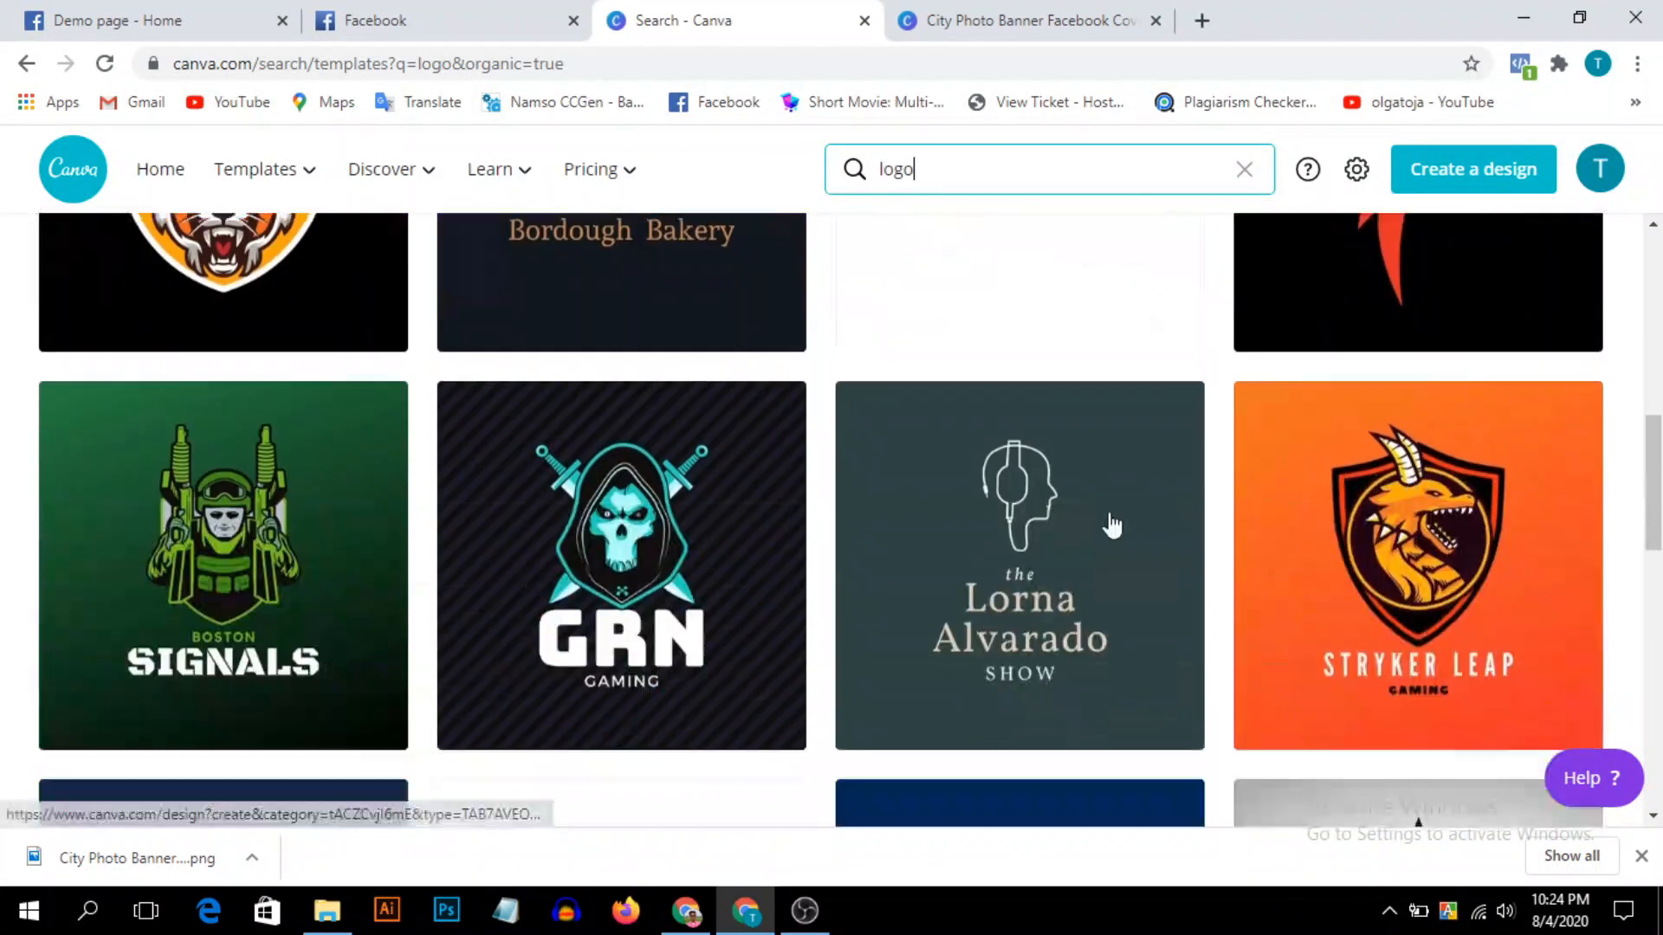
scroll(1112, 524, "up", 4)
scroll(1112, 524, "down", 3)
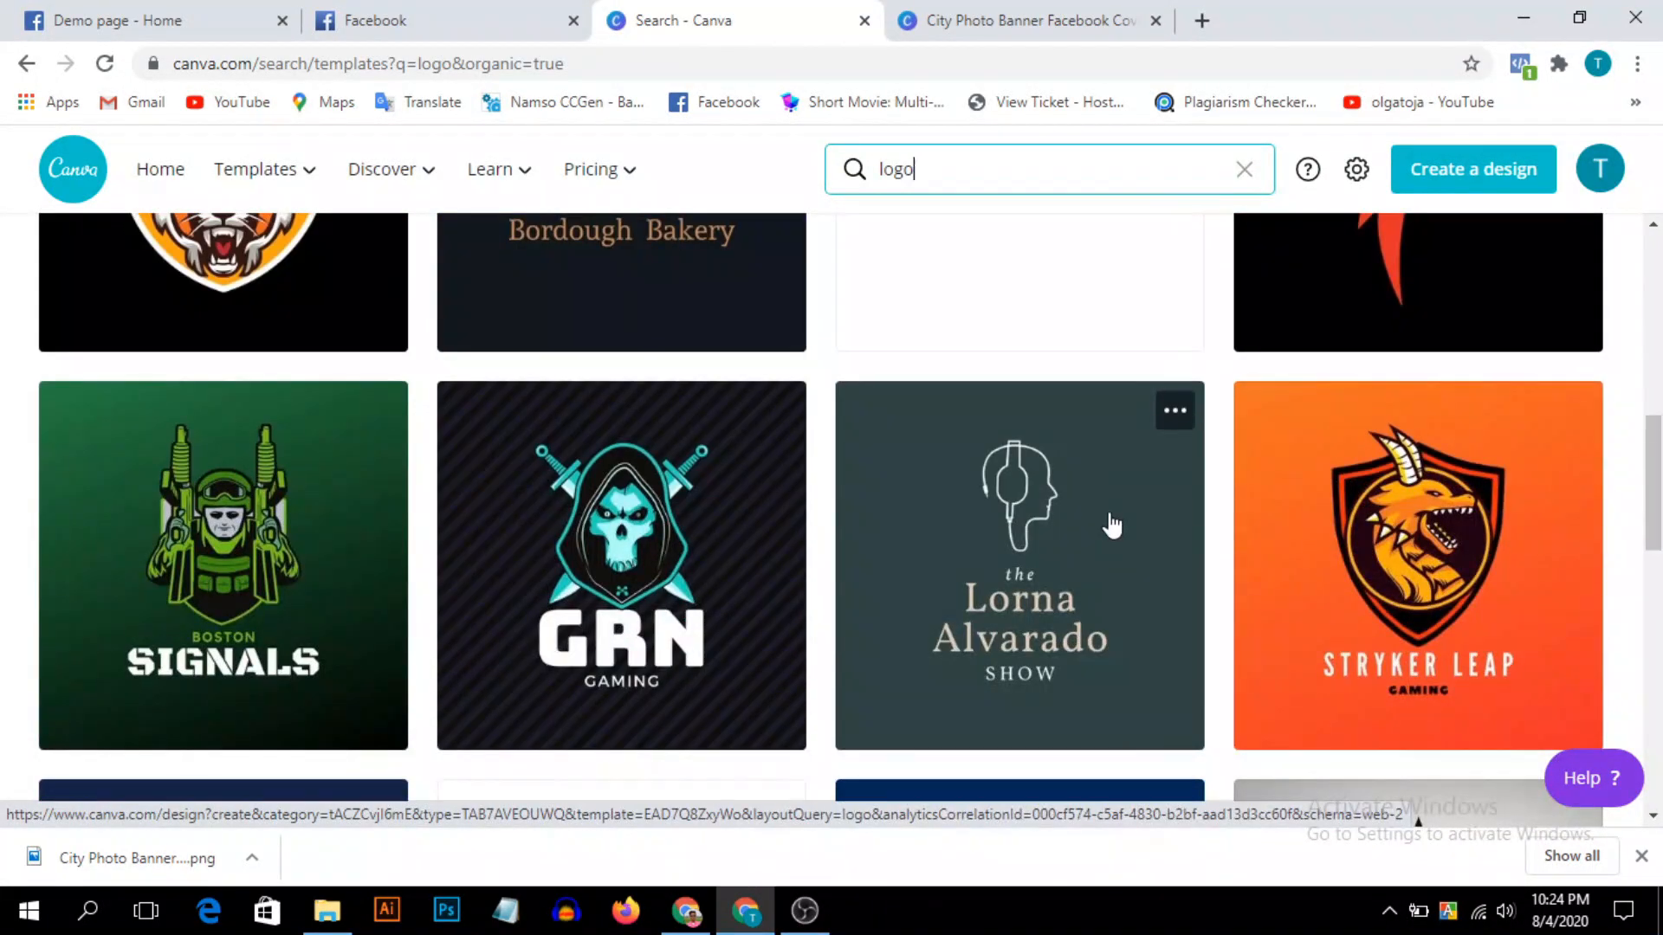
scroll(1112, 524, "down", 6)
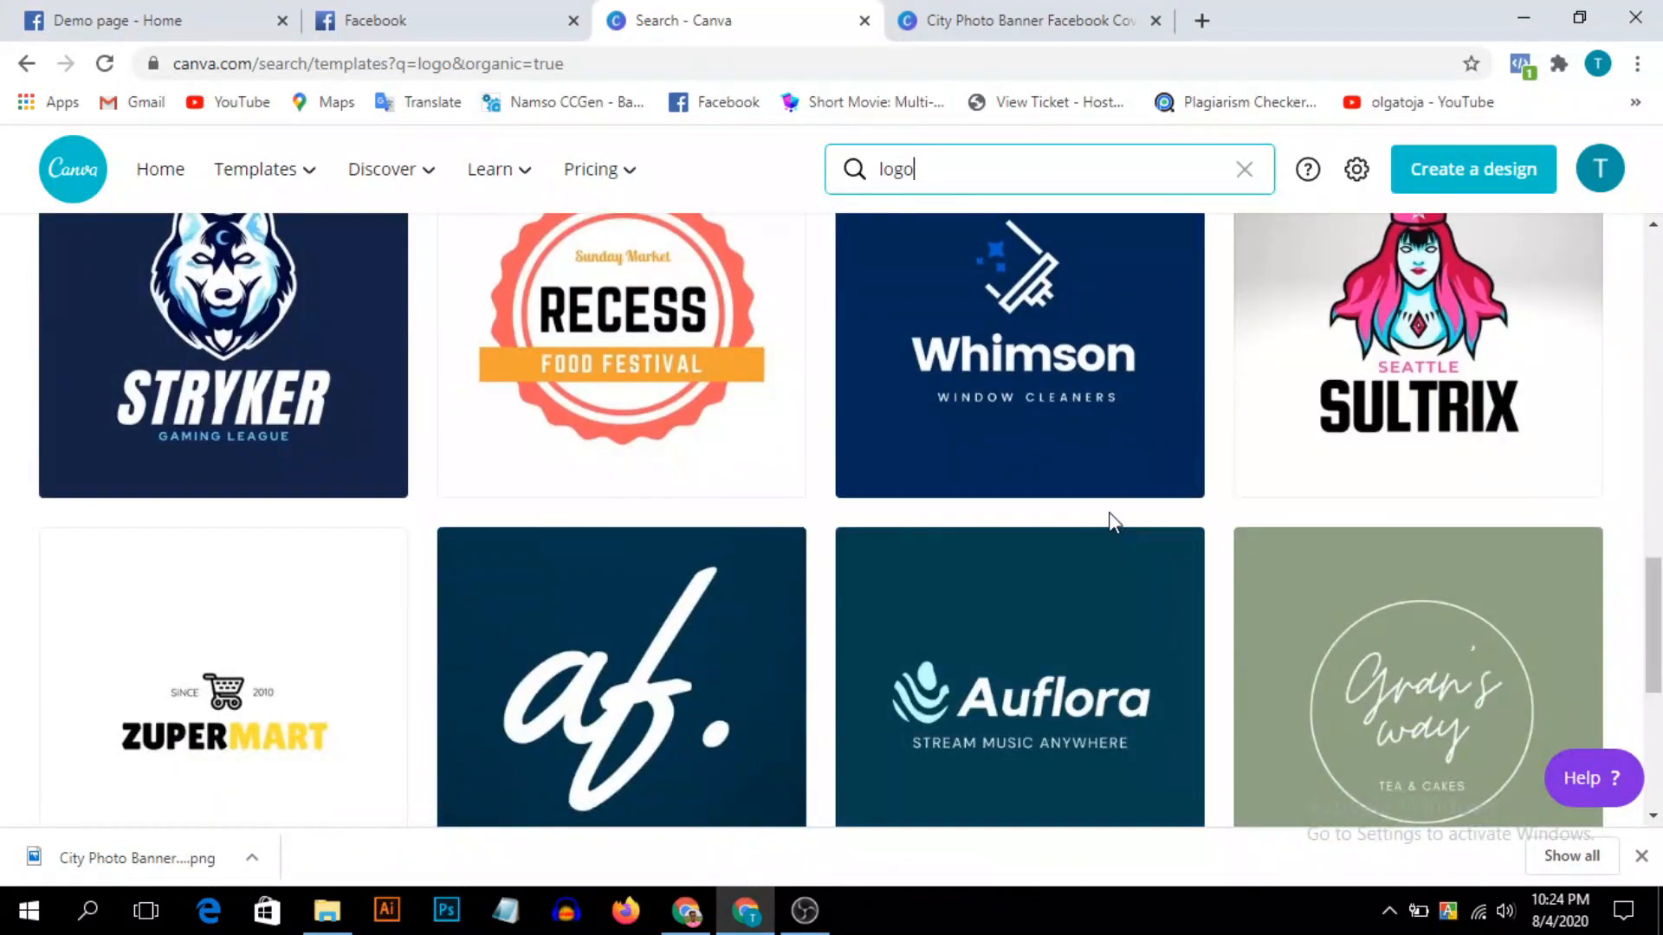
left_click(1065, 430)
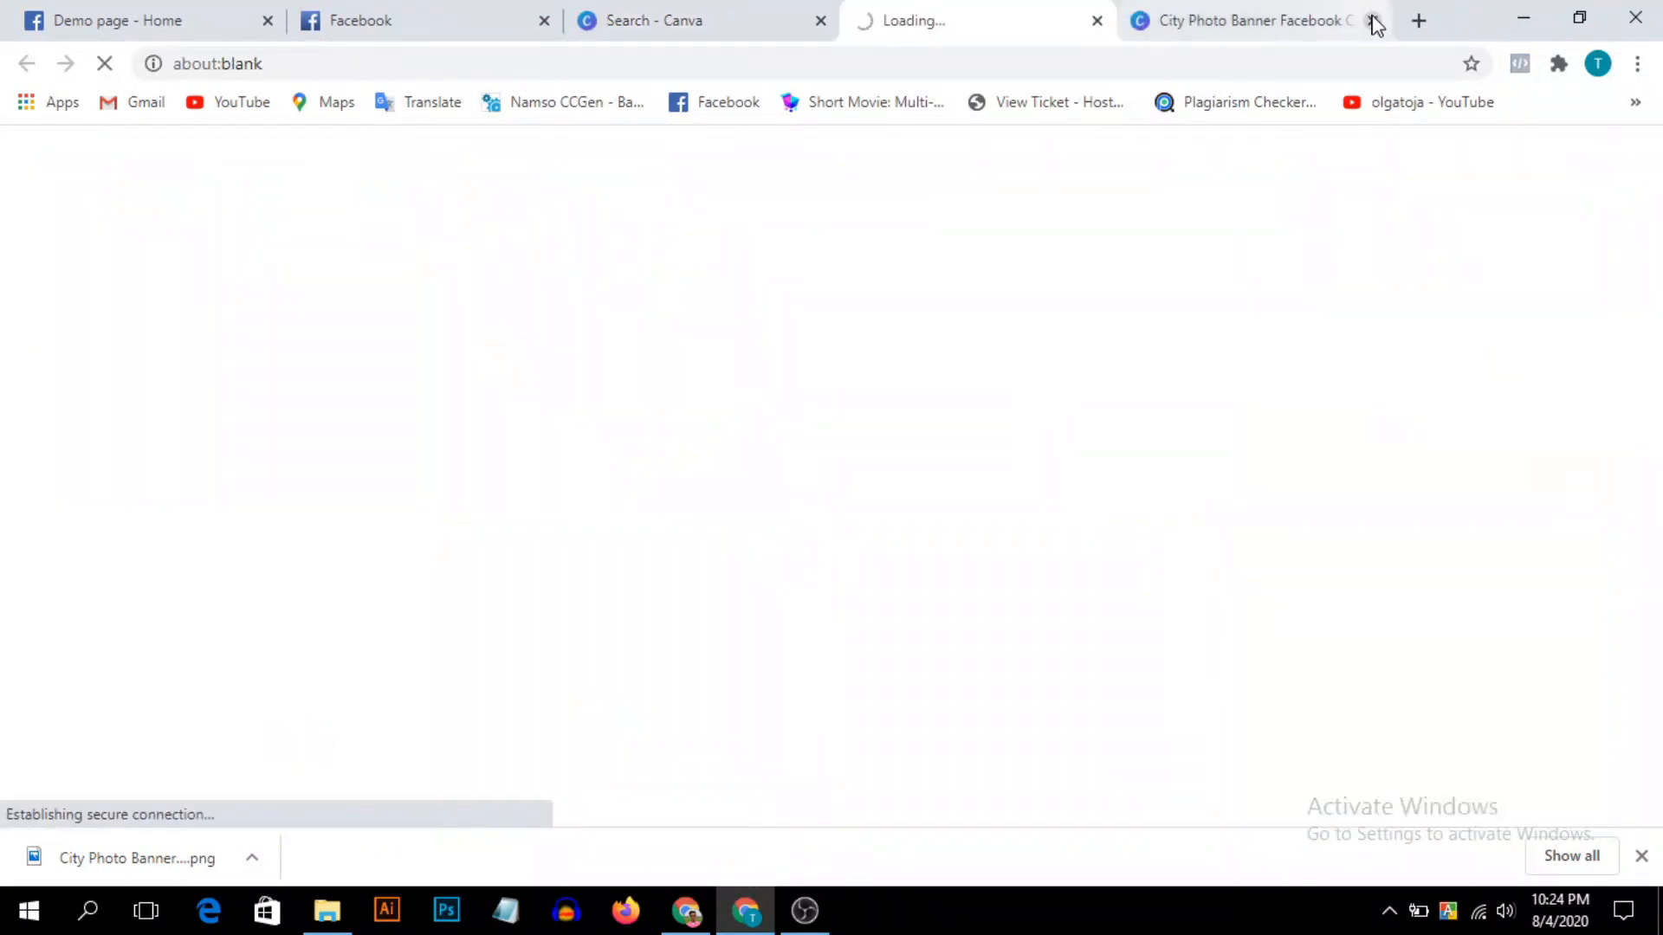
left_click(1372, 20)
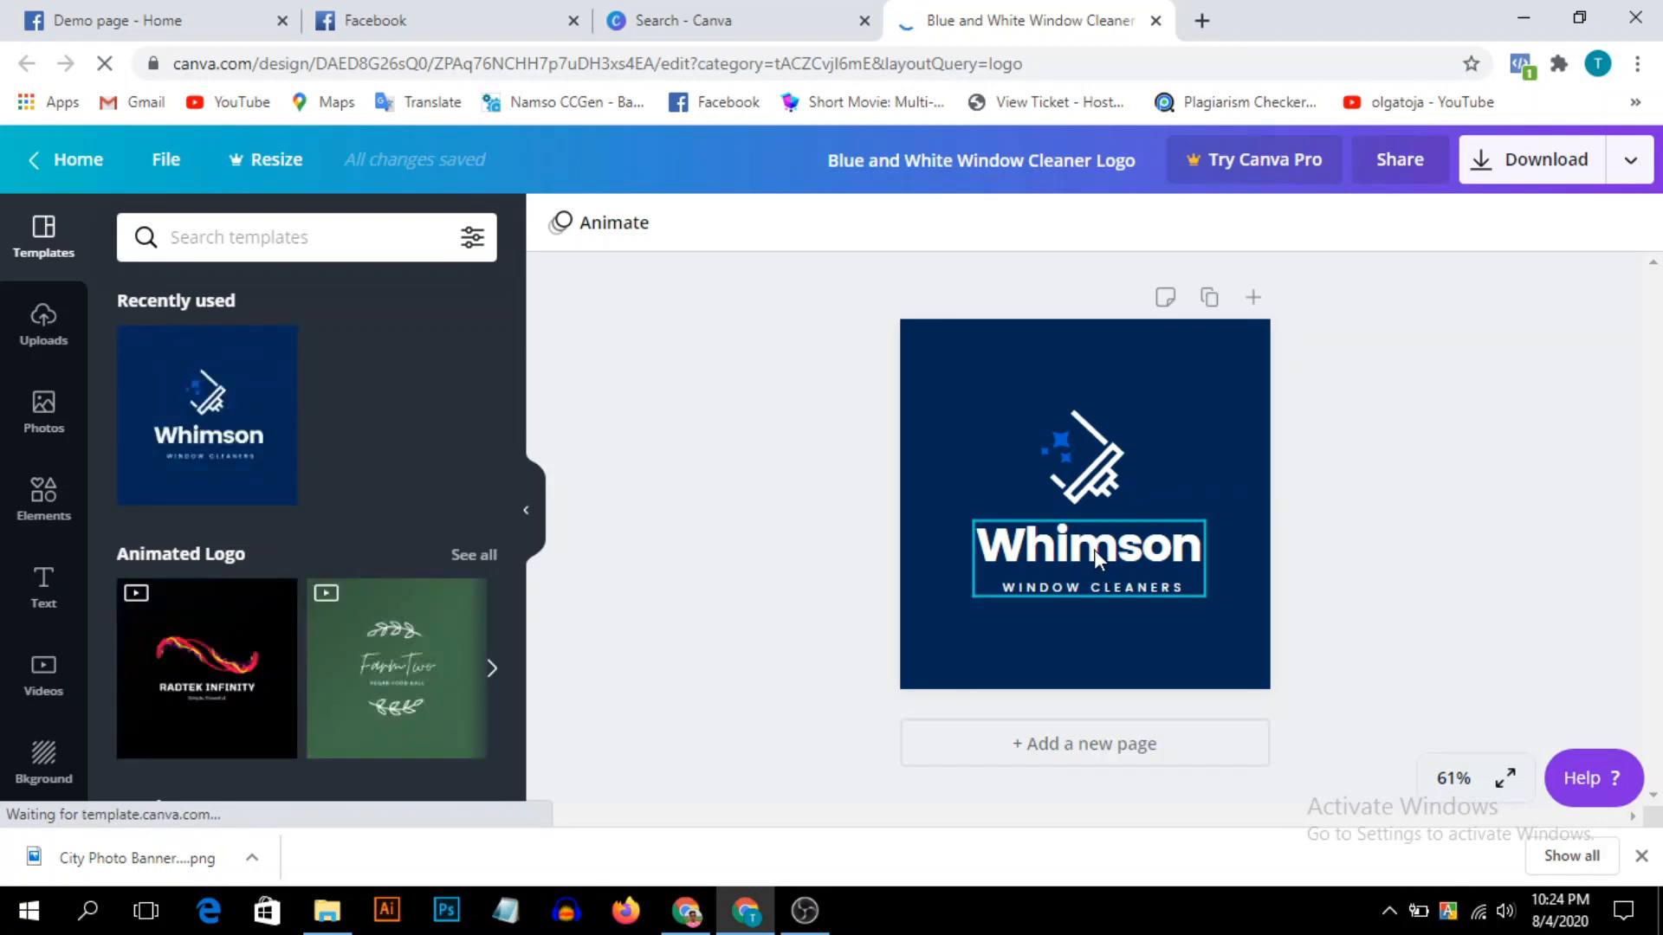
Change the logo's name from Whimson to "Demo" and its tagline to "LEARN FORM ZERO".
scroll(438, 563, "down", 5)
scroll(446, 568, "up", 5)
double_click(1062, 549)
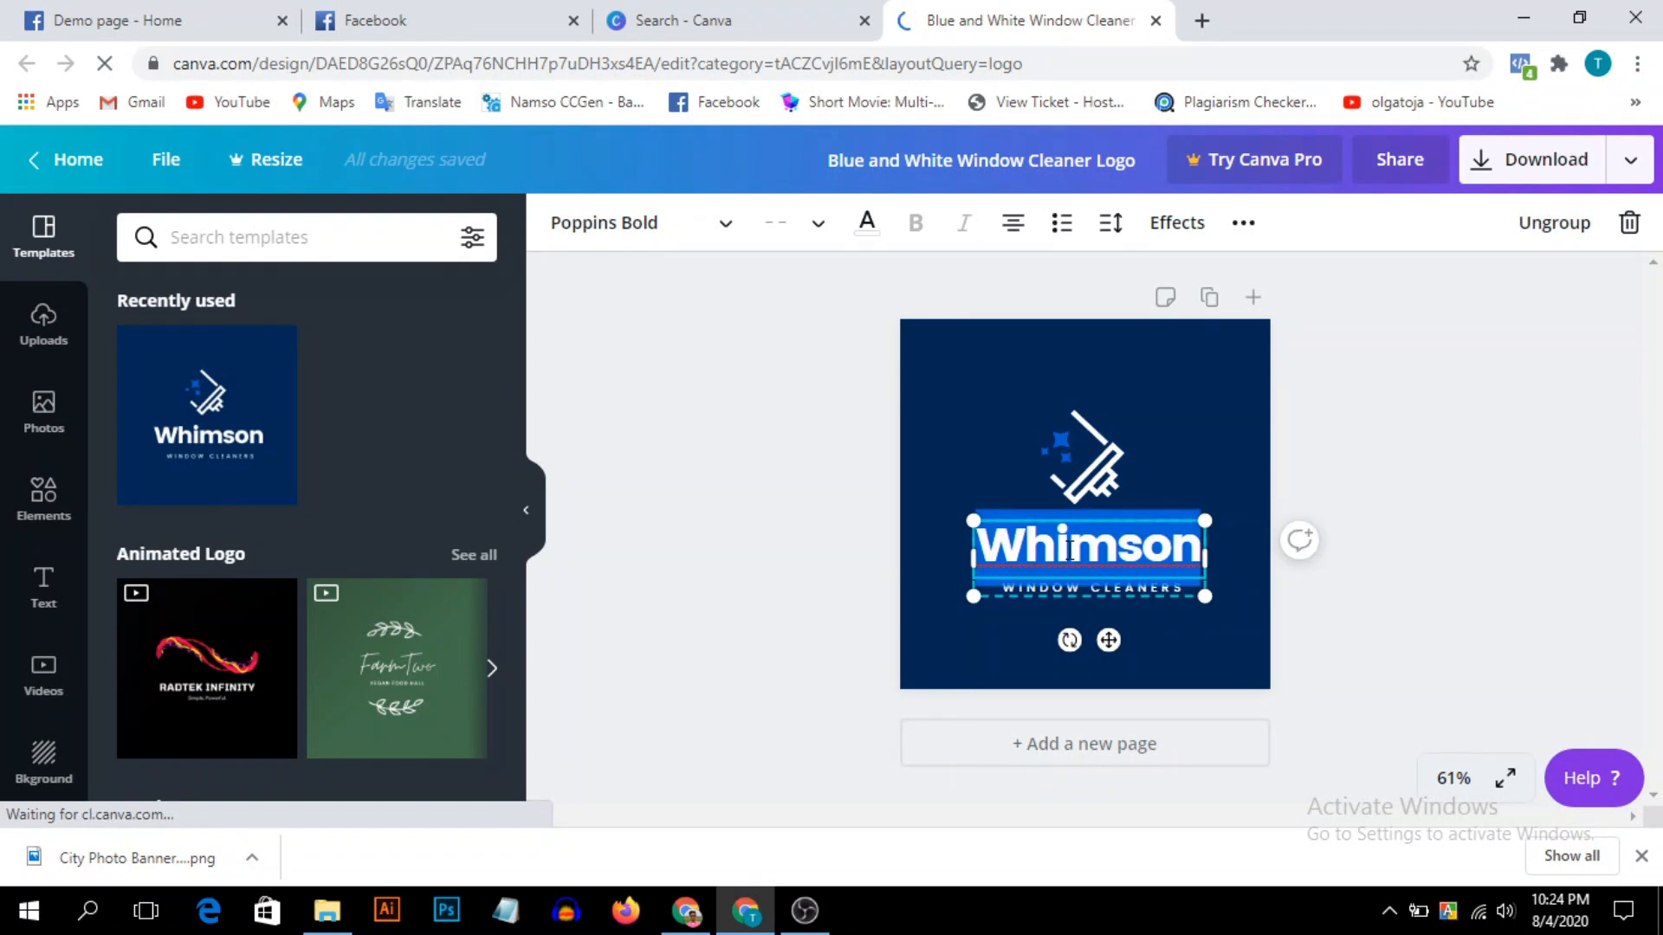
type("De")
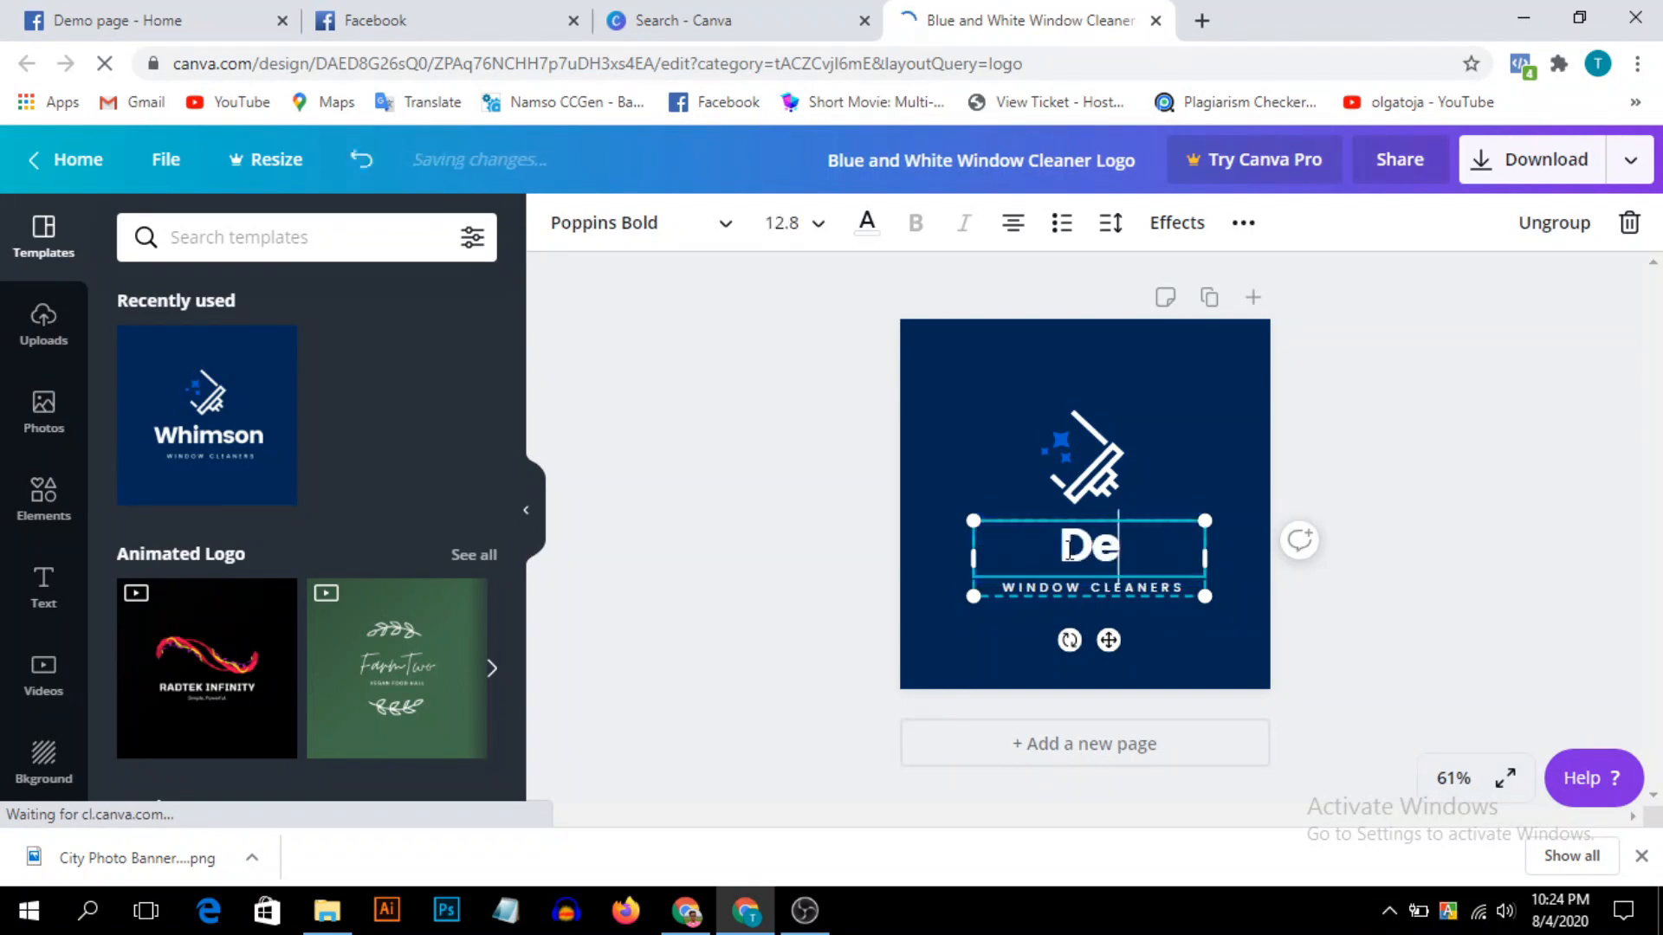
type("mo")
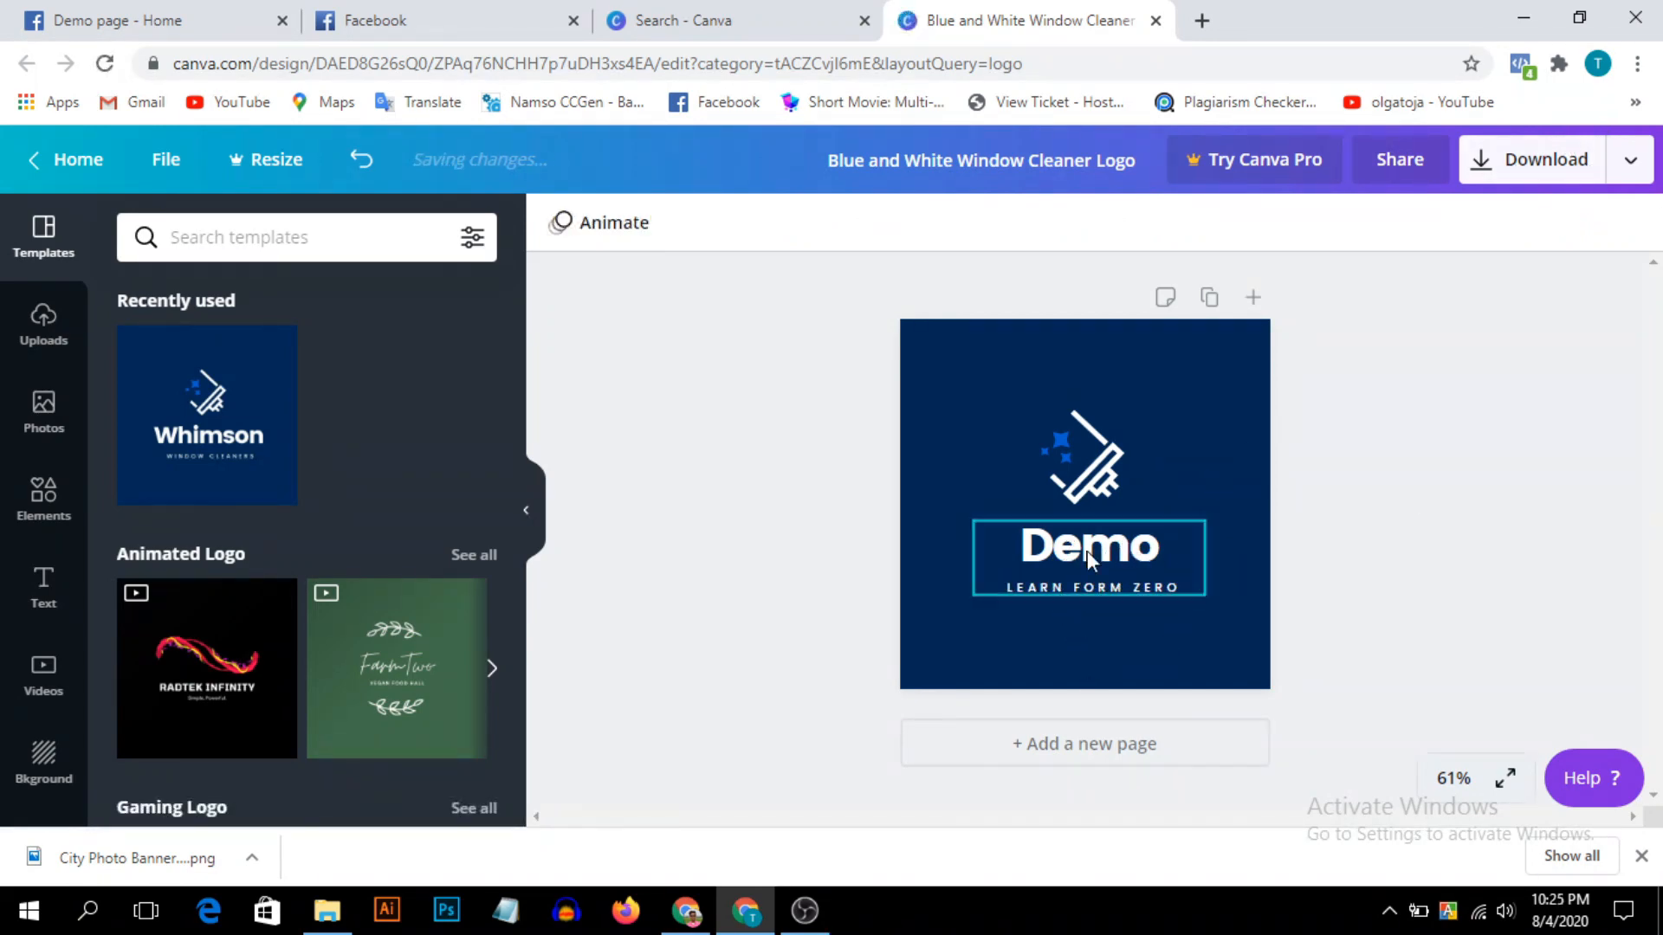
Download the finished logo design as a PNG.
left_click(1517, 166)
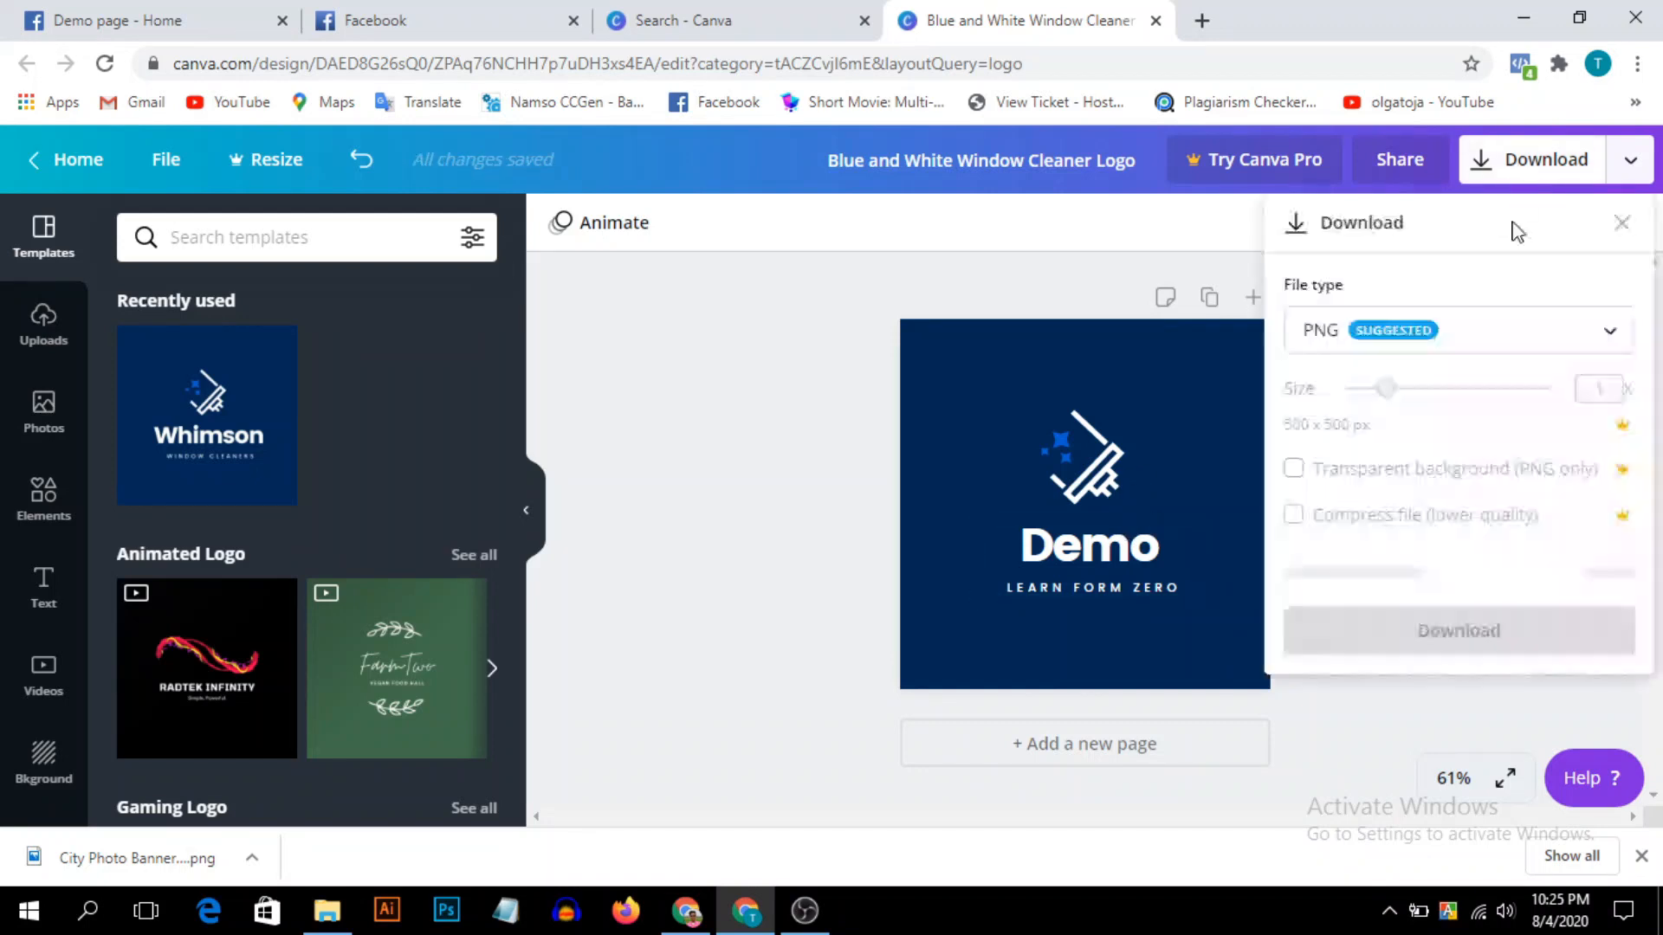
left_click(1429, 636)
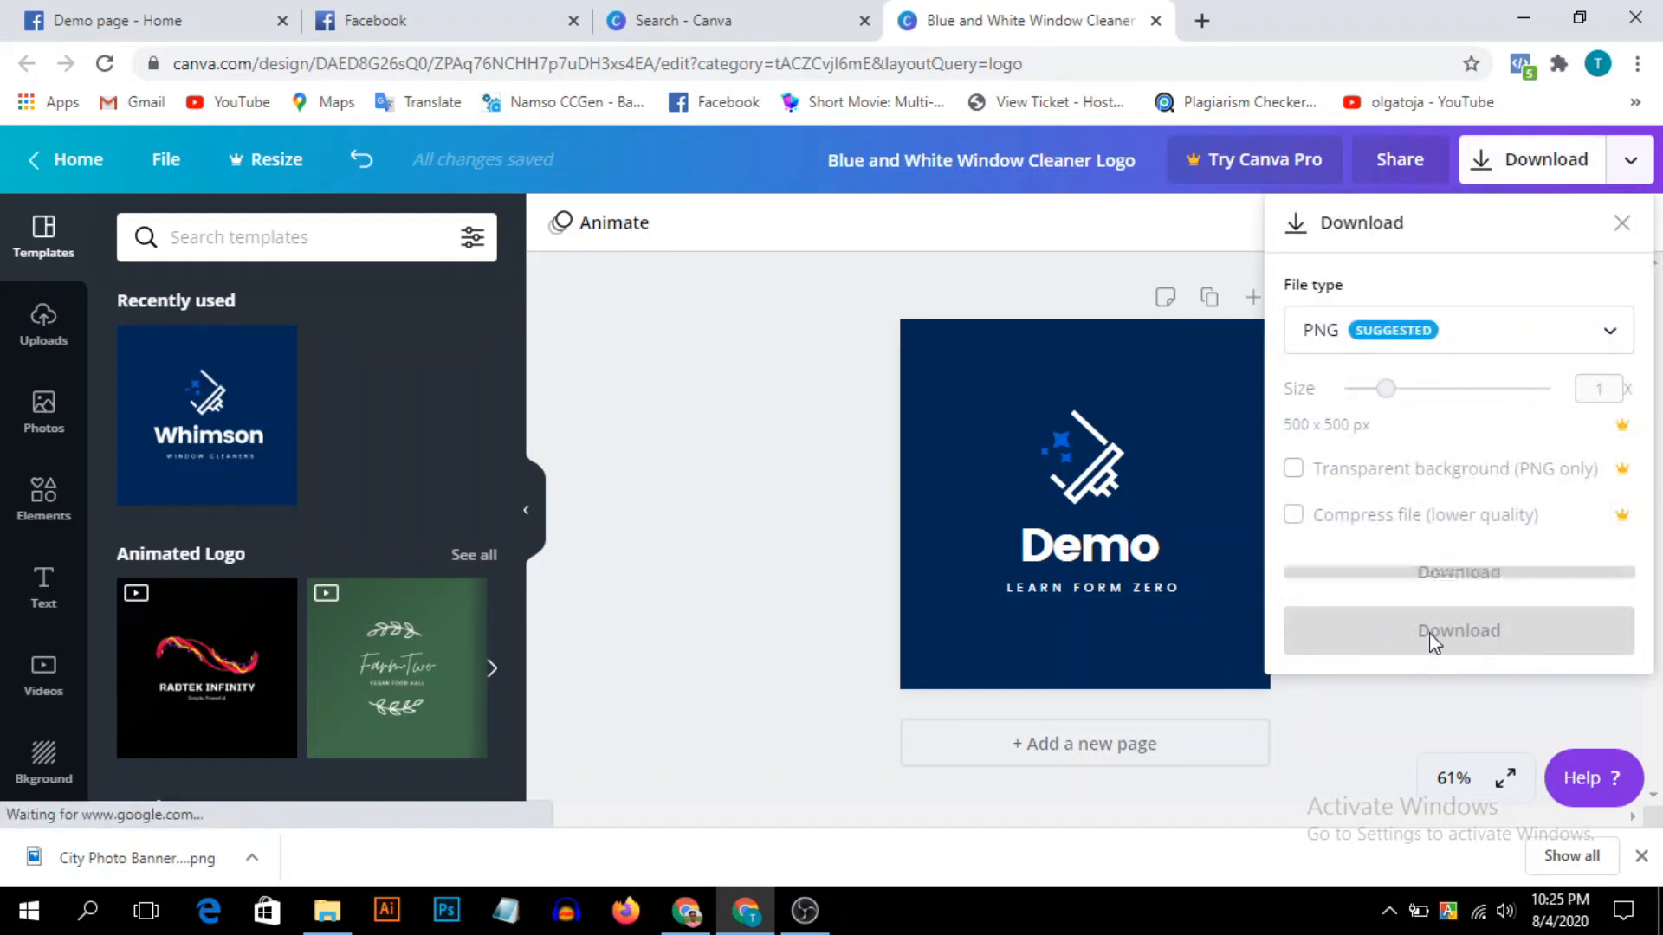
left_click(1436, 586)
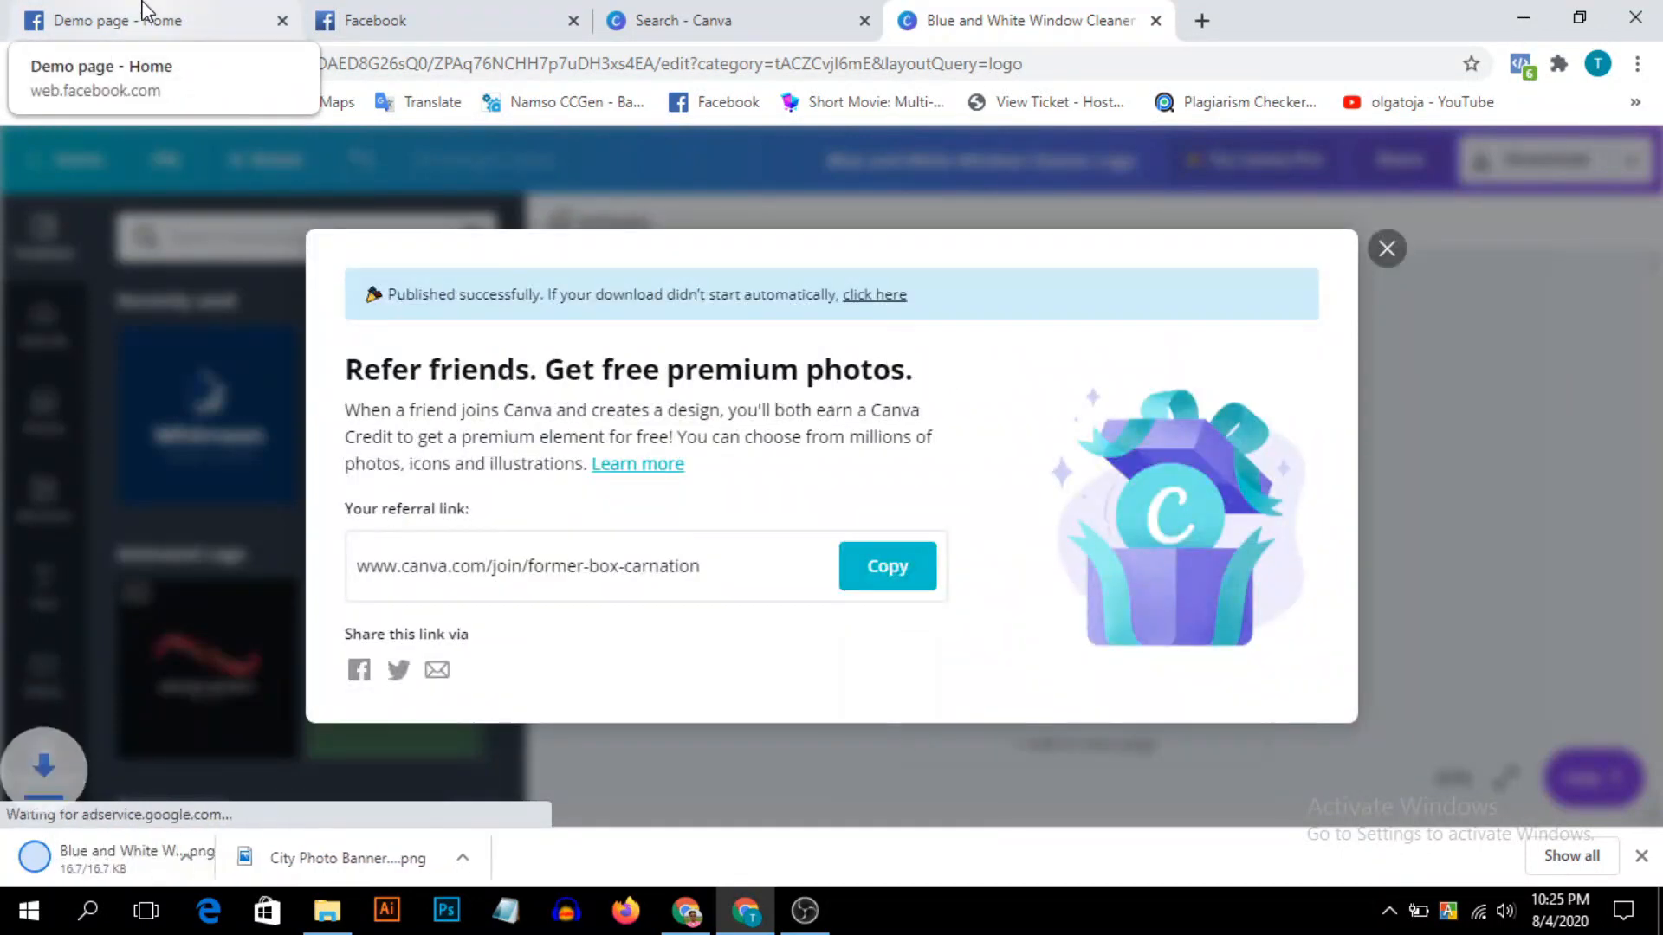
Switch to the Facebook page and upload "Blue and White Window Cleaner Logo.png" as its profile picture, centring the logo within the crop circle.
left_click(143, 14)
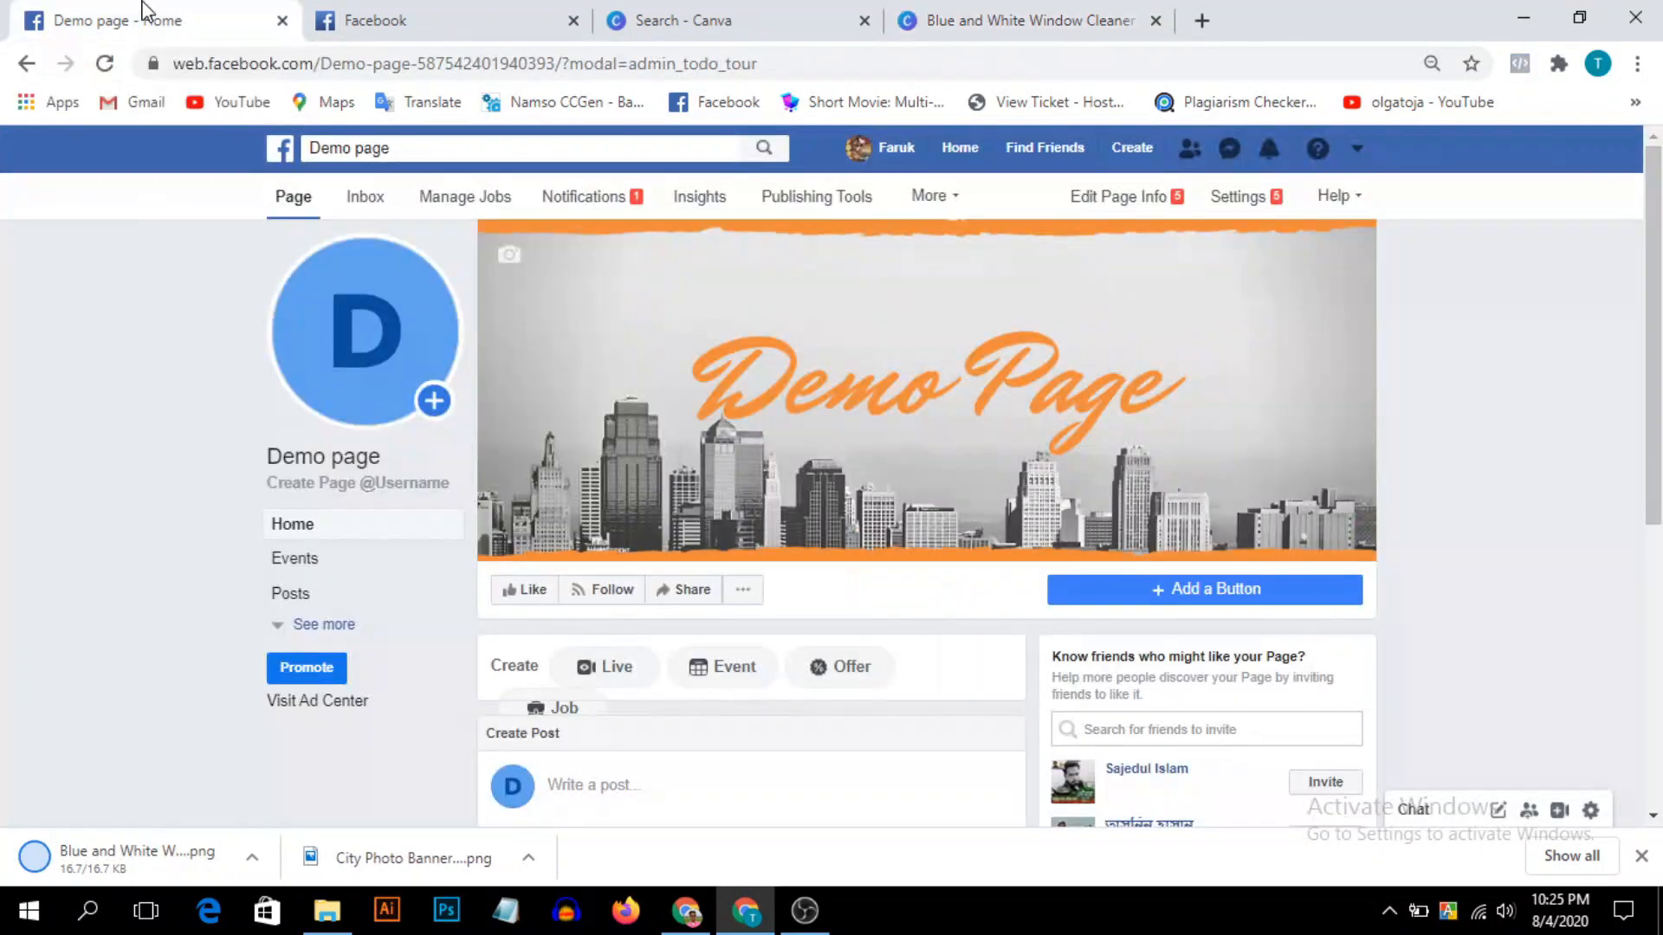
left_click(362, 392)
left_click(381, 532)
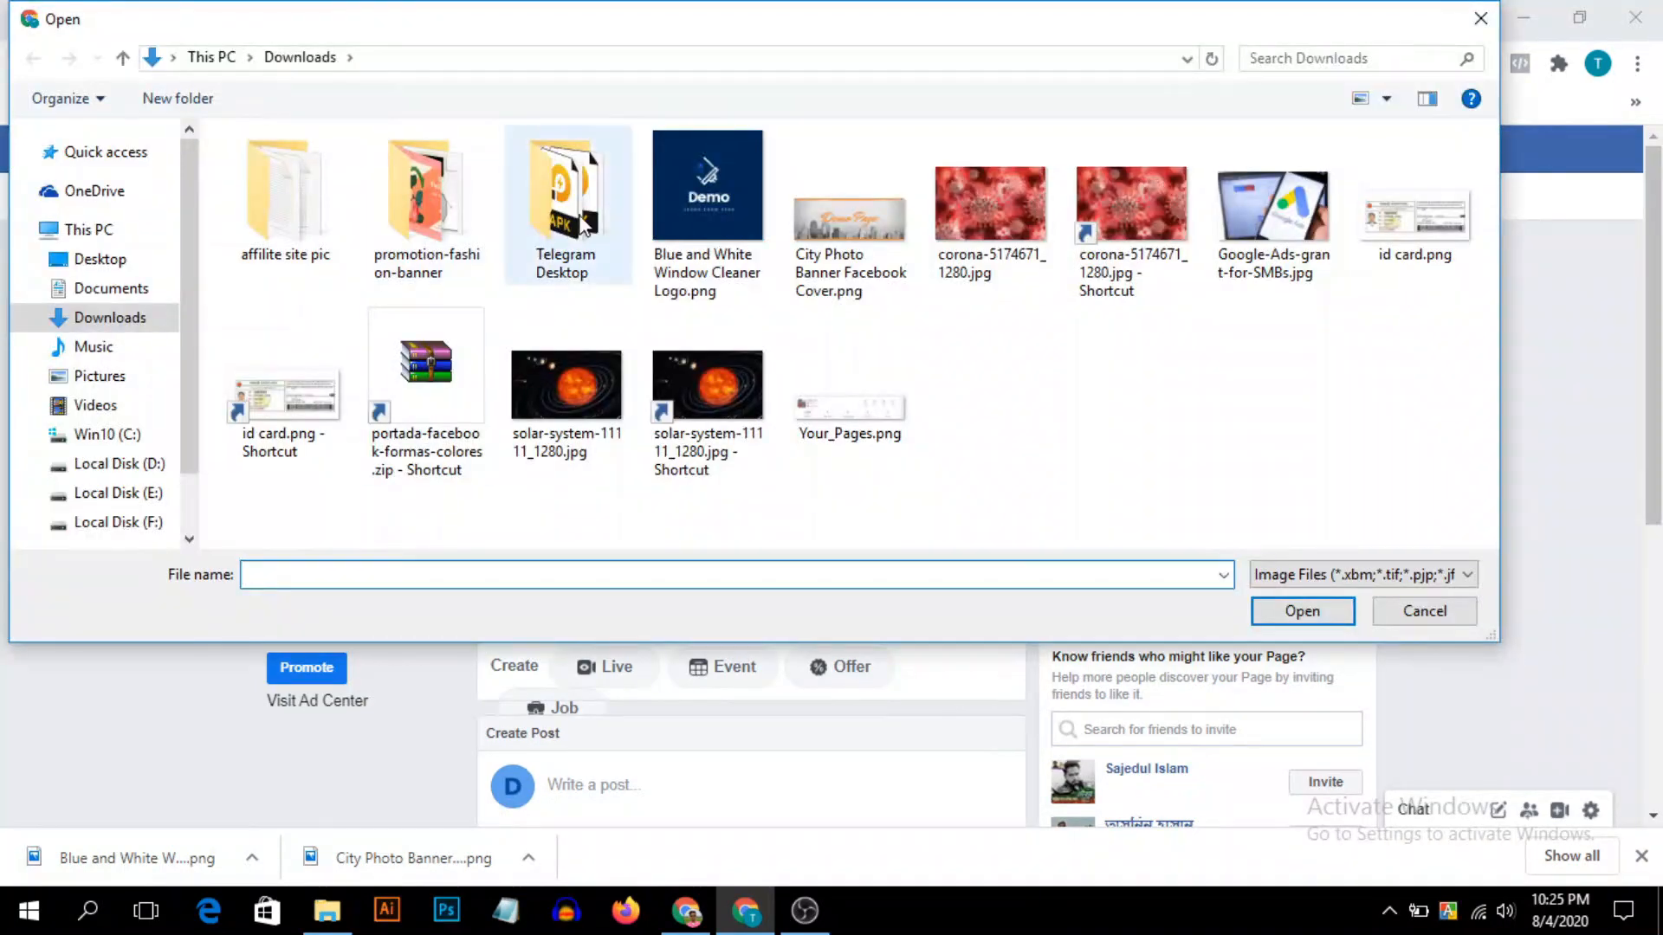
left_click(713, 195)
left_click(1303, 612)
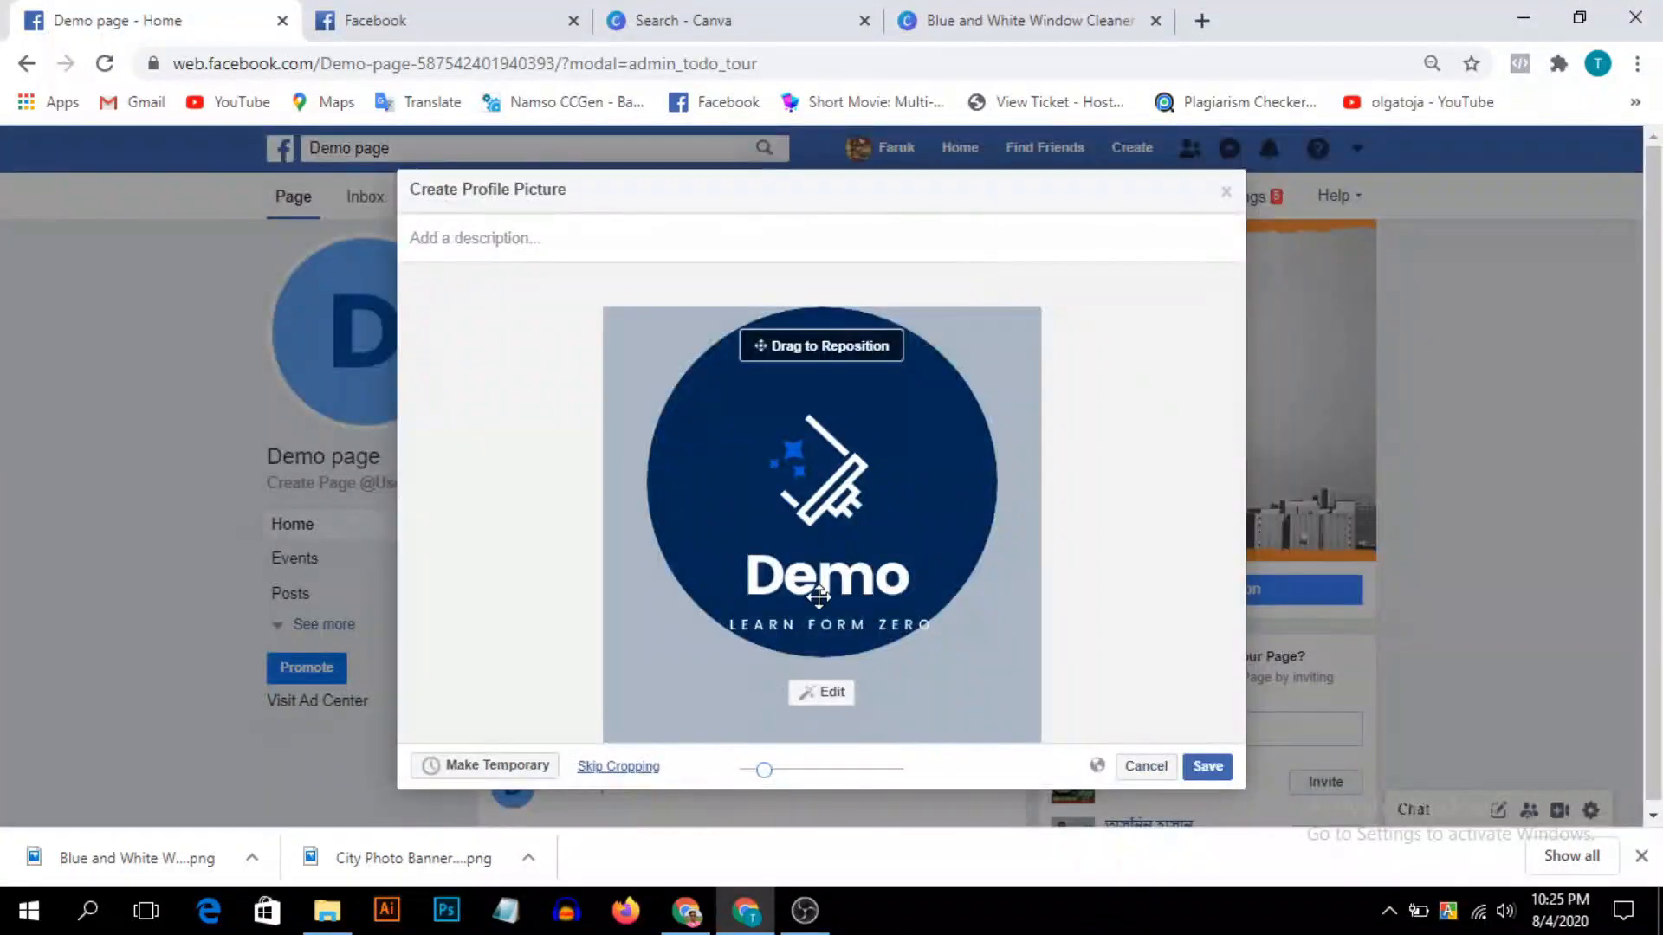
left_click_drag(818, 595, 843, 514)
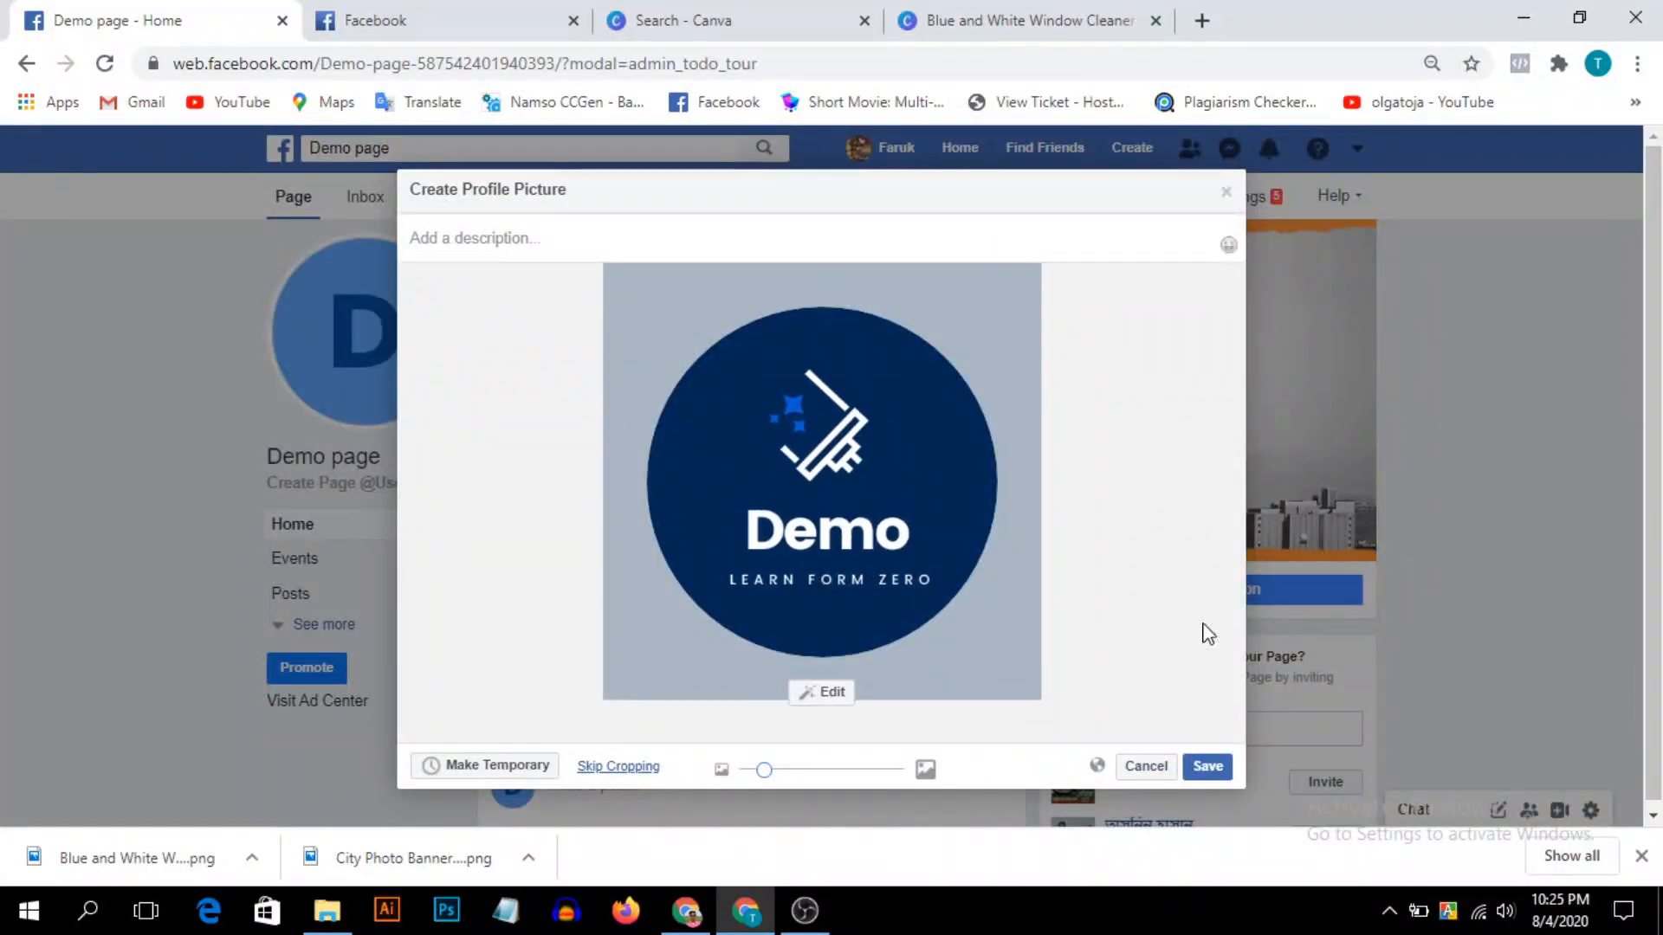
left_click(1206, 771)
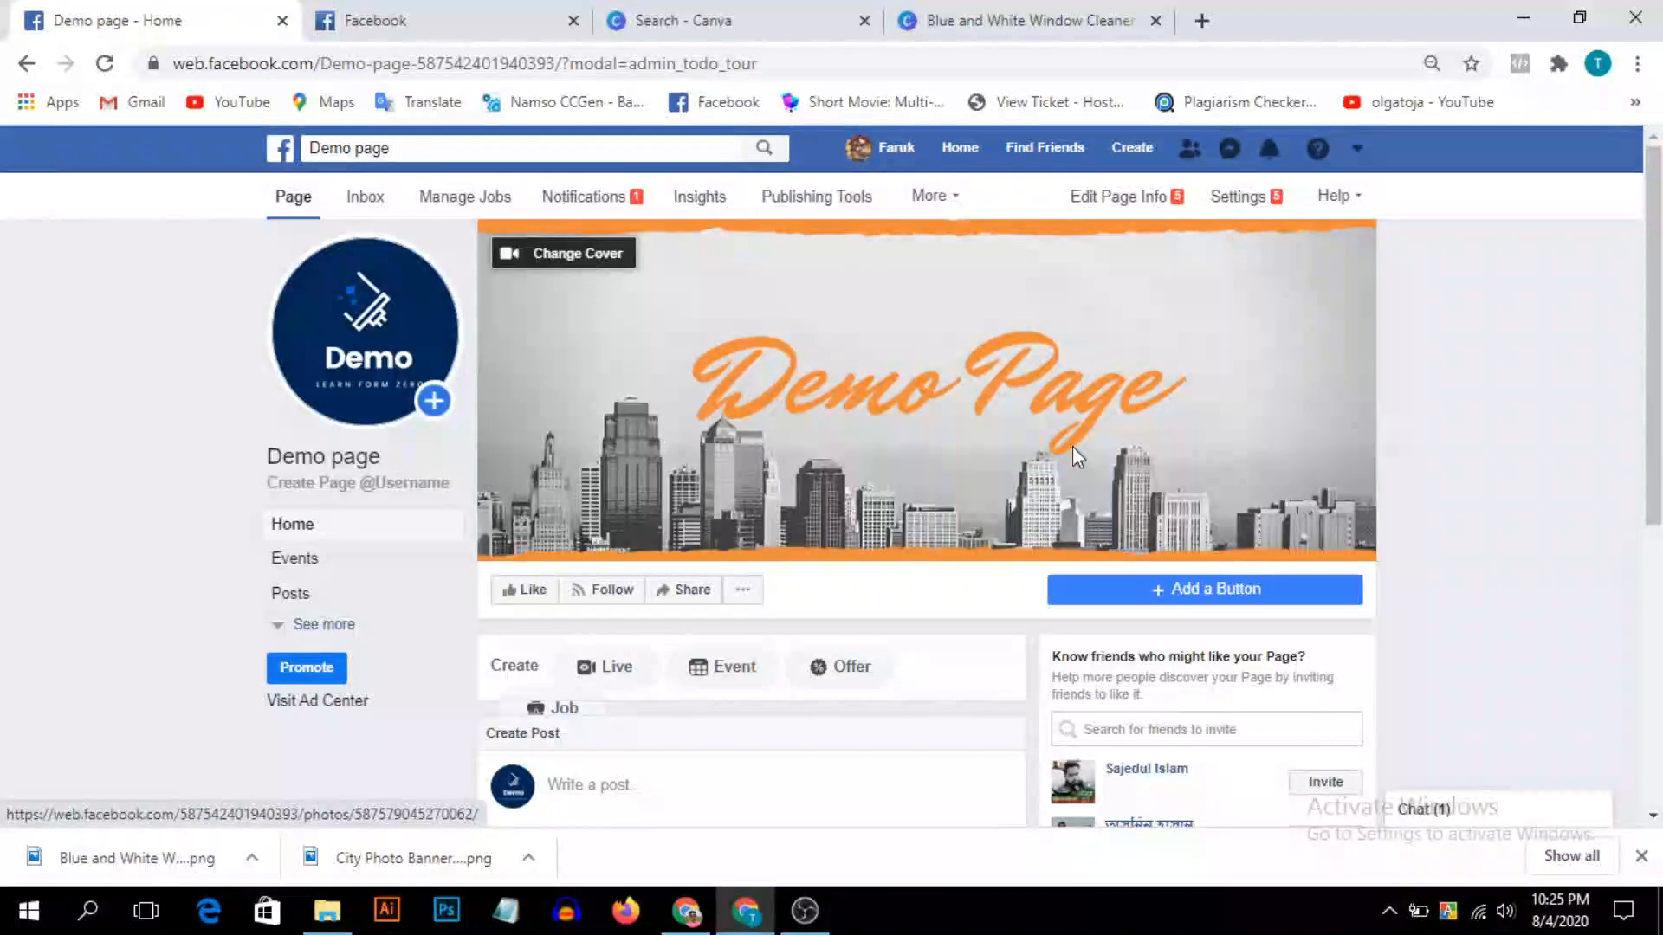
Review the updated Demo page on the desktop site and its mobile version, from the cover and profile picture to the page tips.
scroll(1072, 443, "down", 3)
scroll(1072, 443, "down", 2)
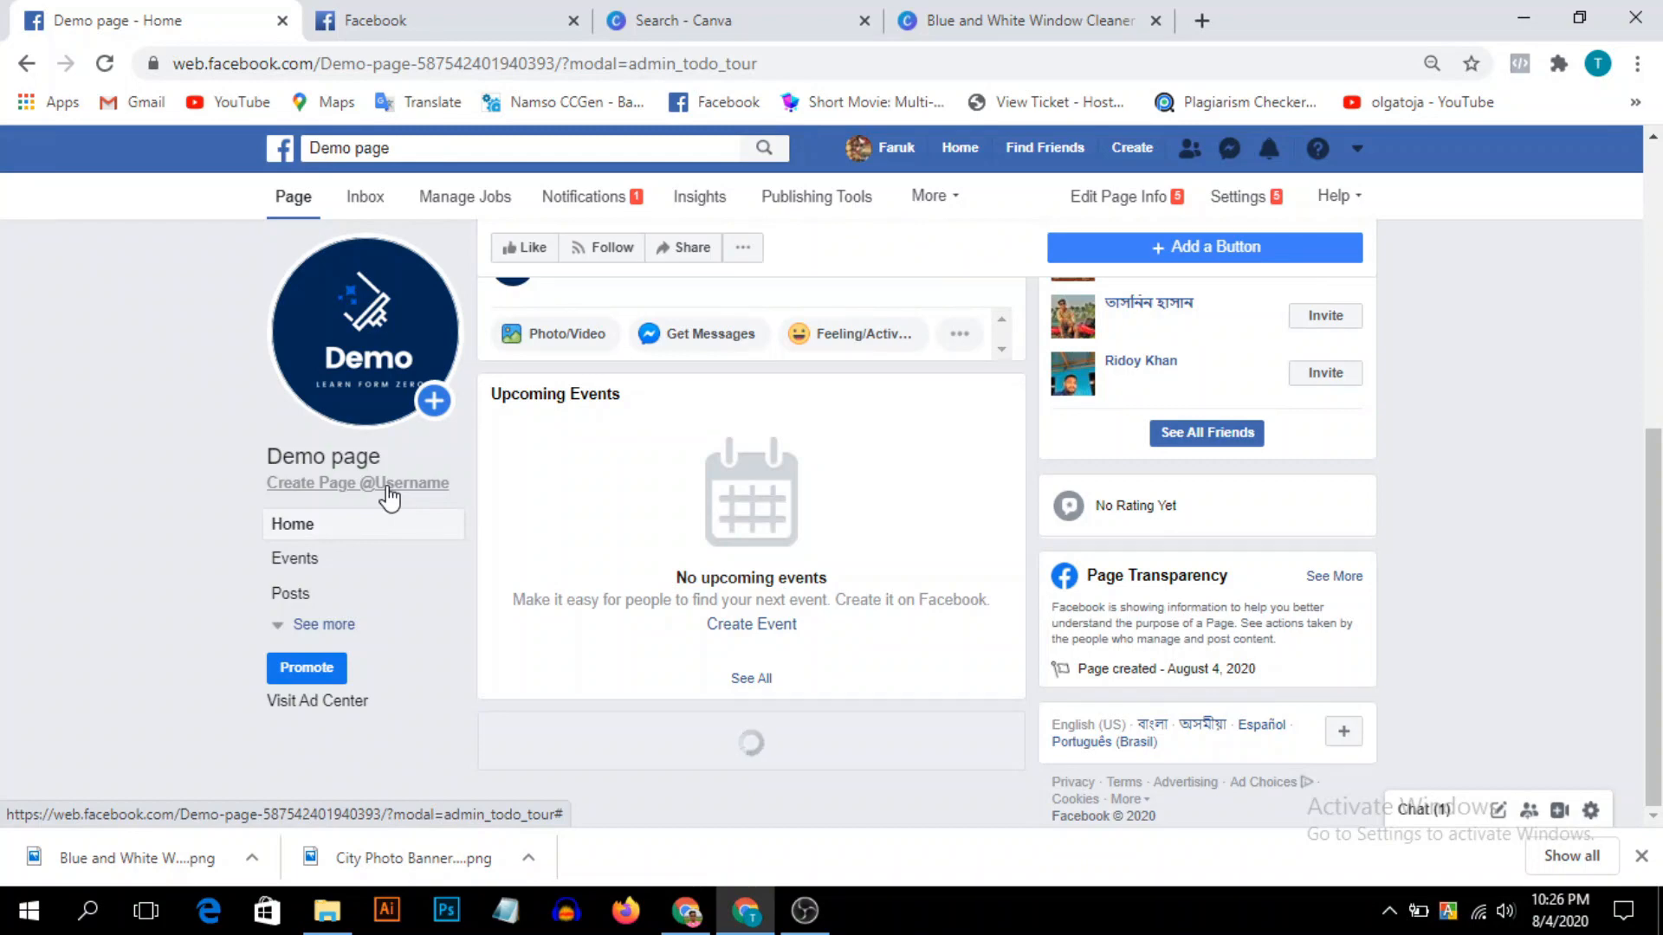
scroll(468, 511, "up", 5)
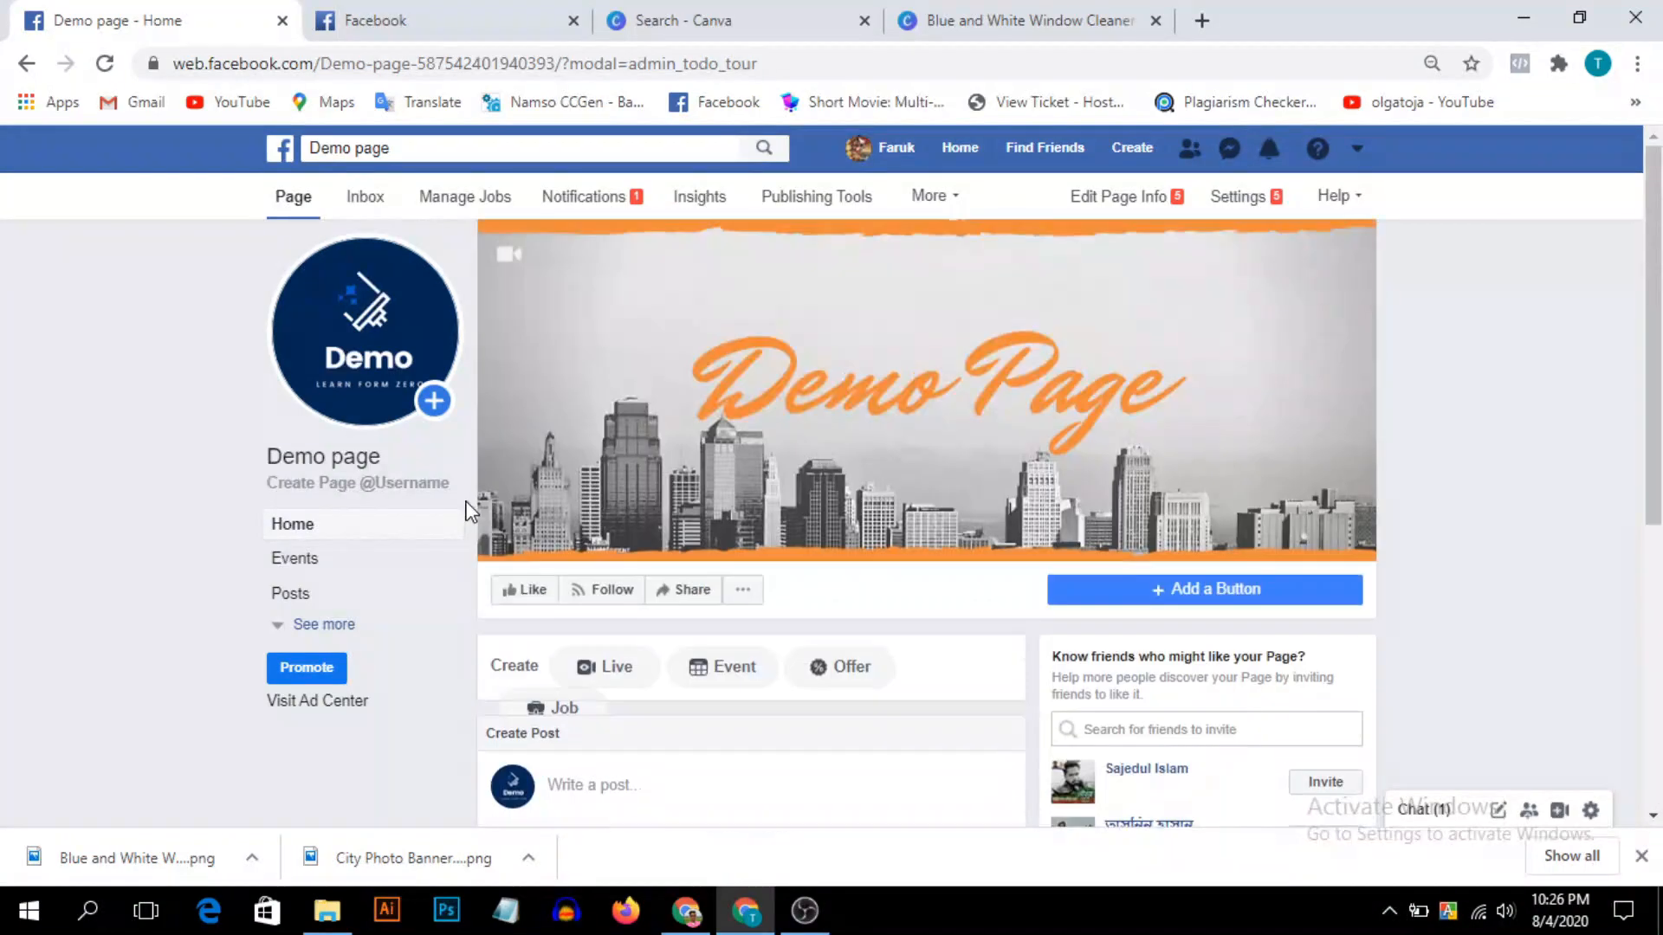
left_click(467, 19)
left_click(37, 156)
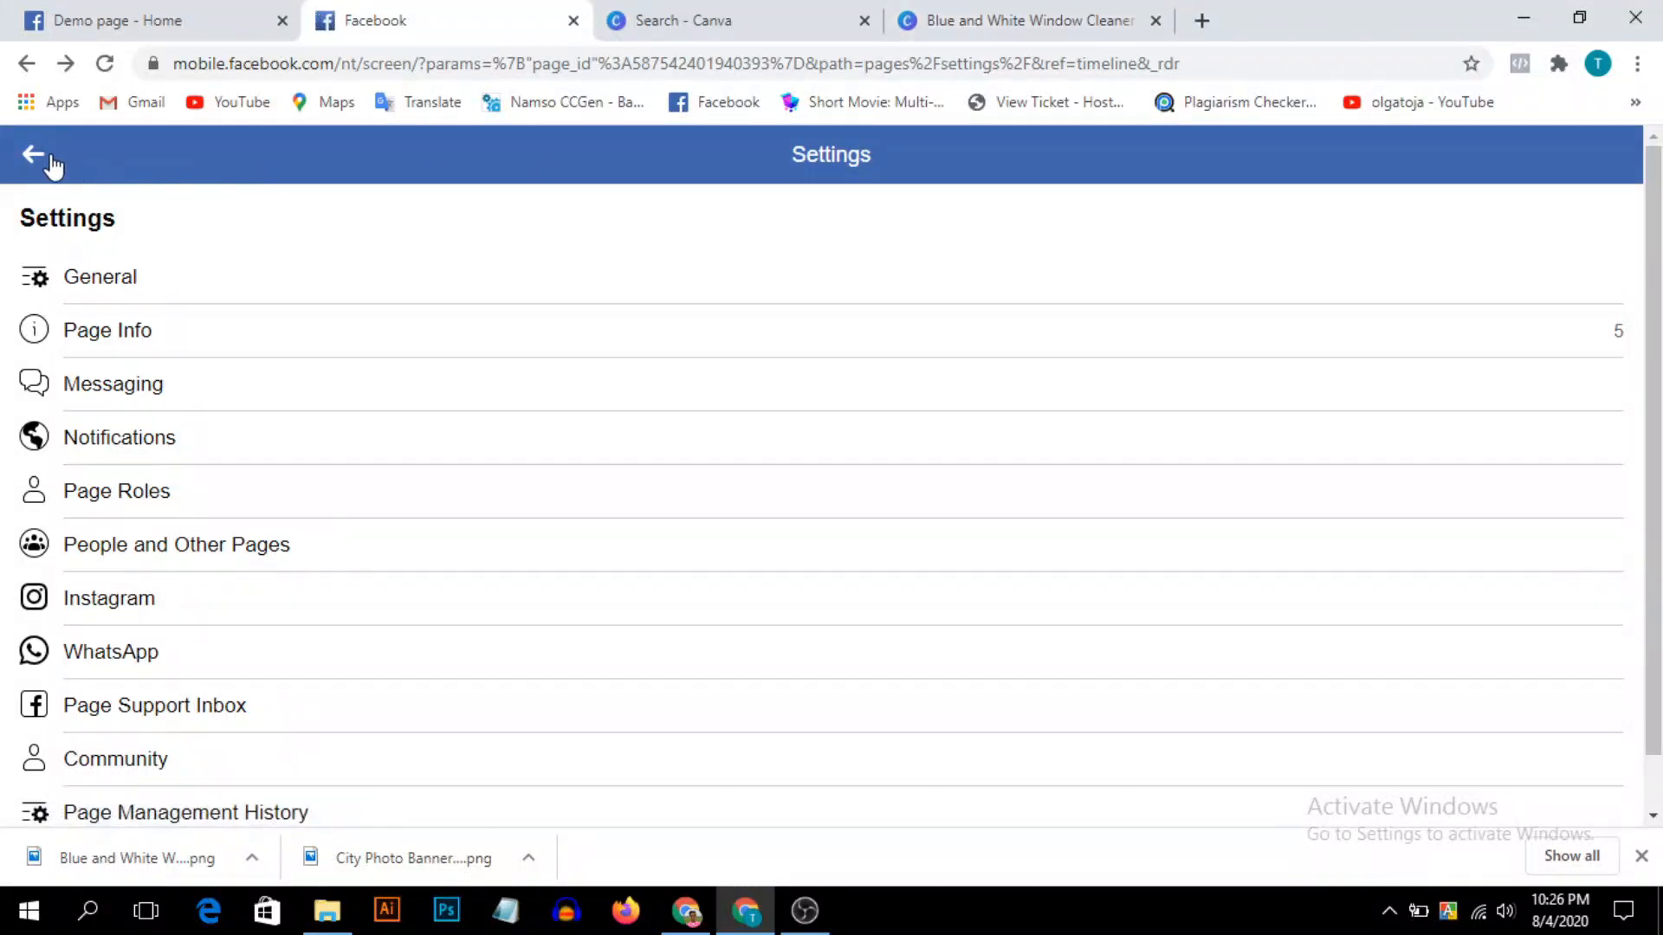
left_click(51, 161)
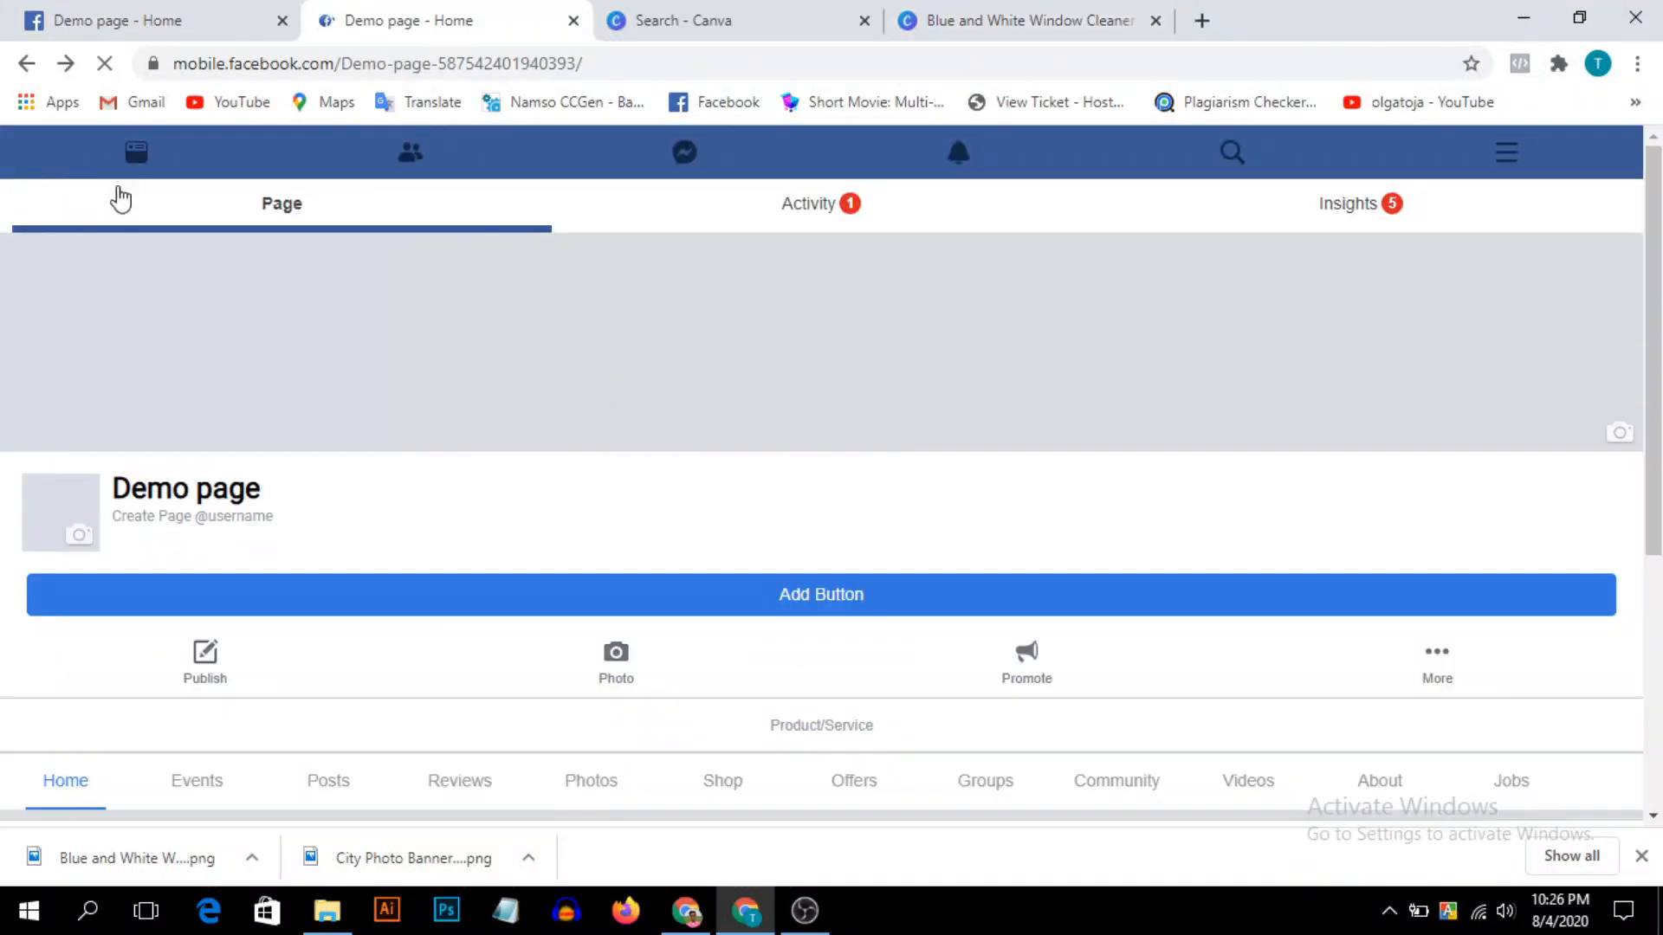
scroll(273, 490, "down", 3)
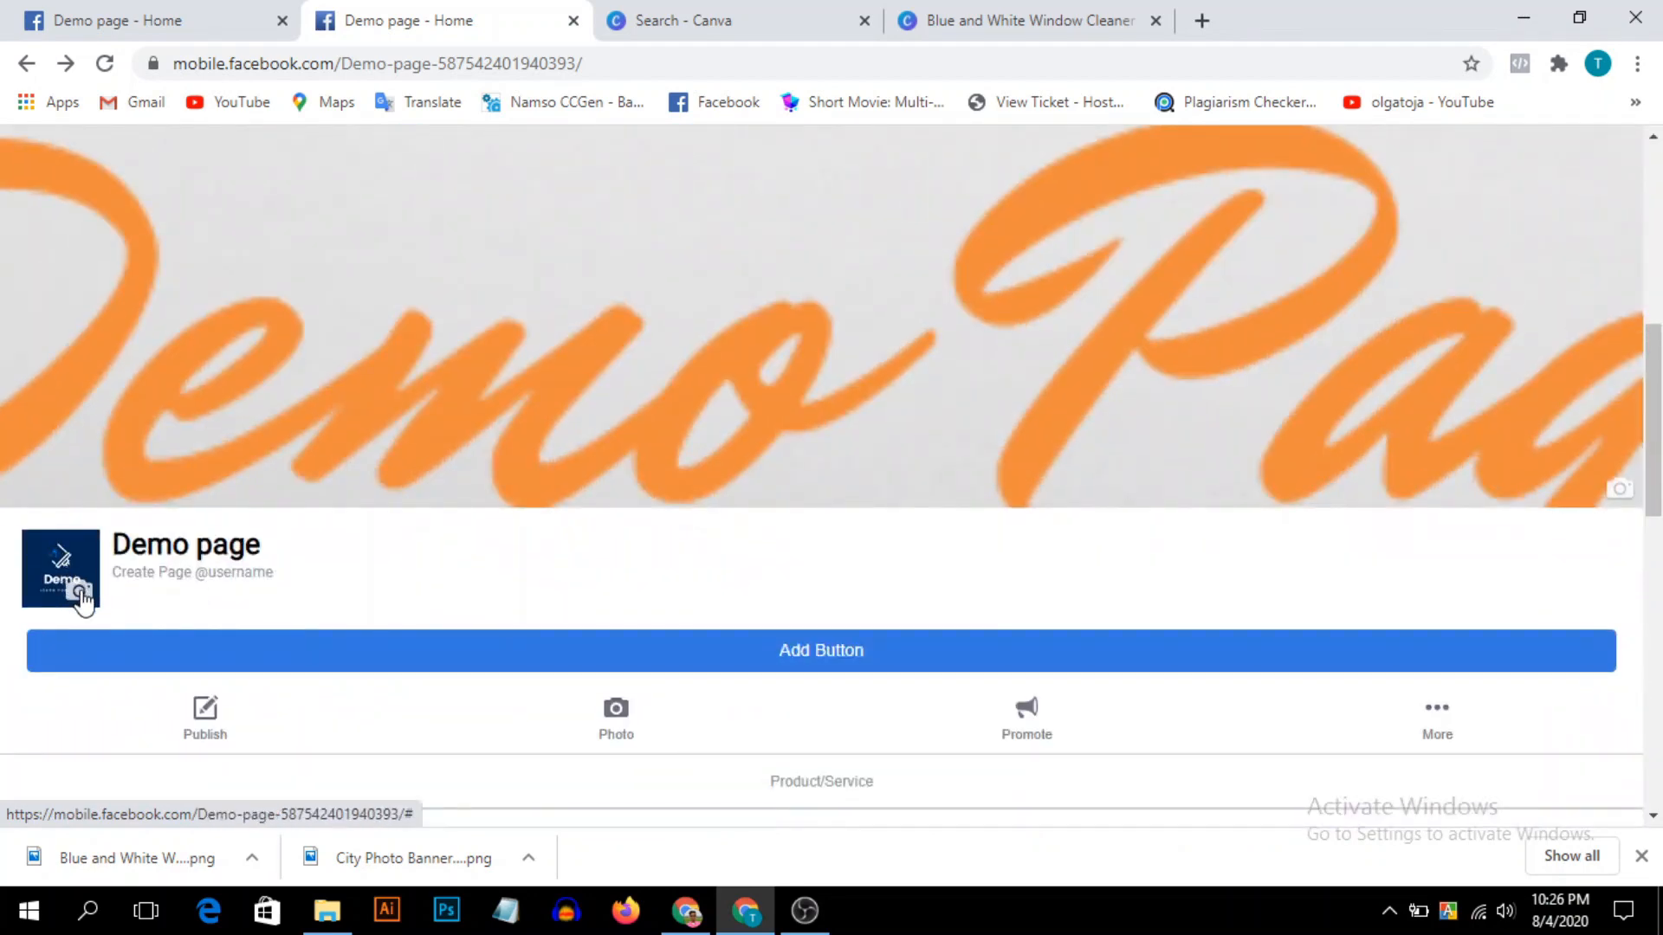
scroll(119, 630, "down", 3)
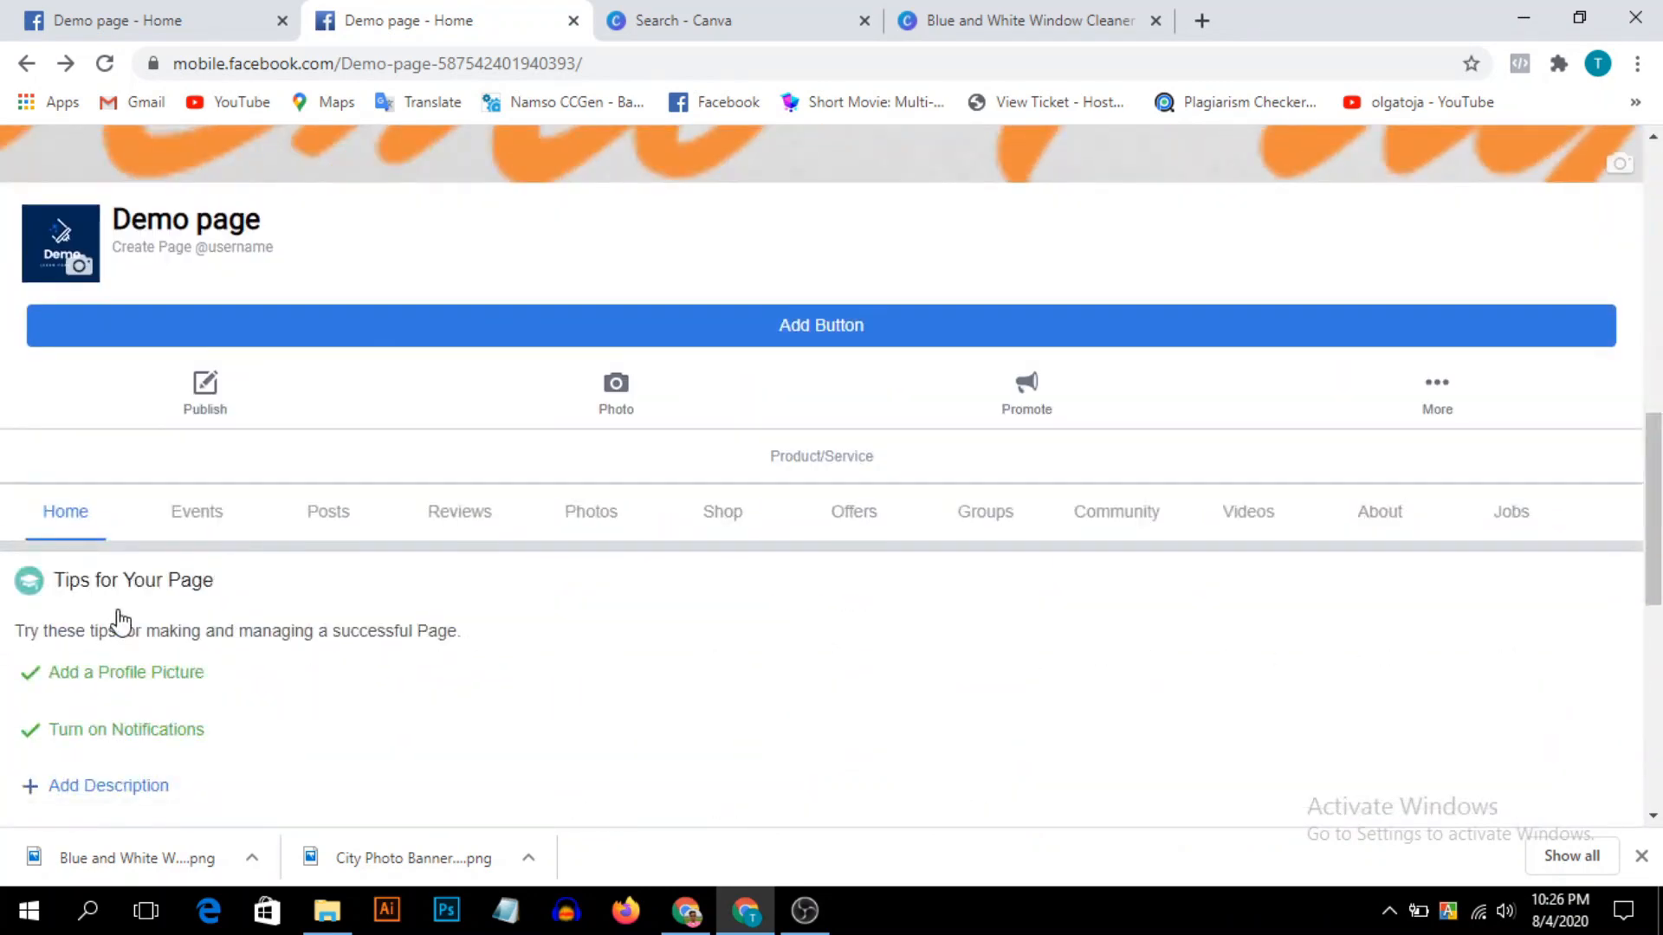
scroll(367, 360, "down", 10)
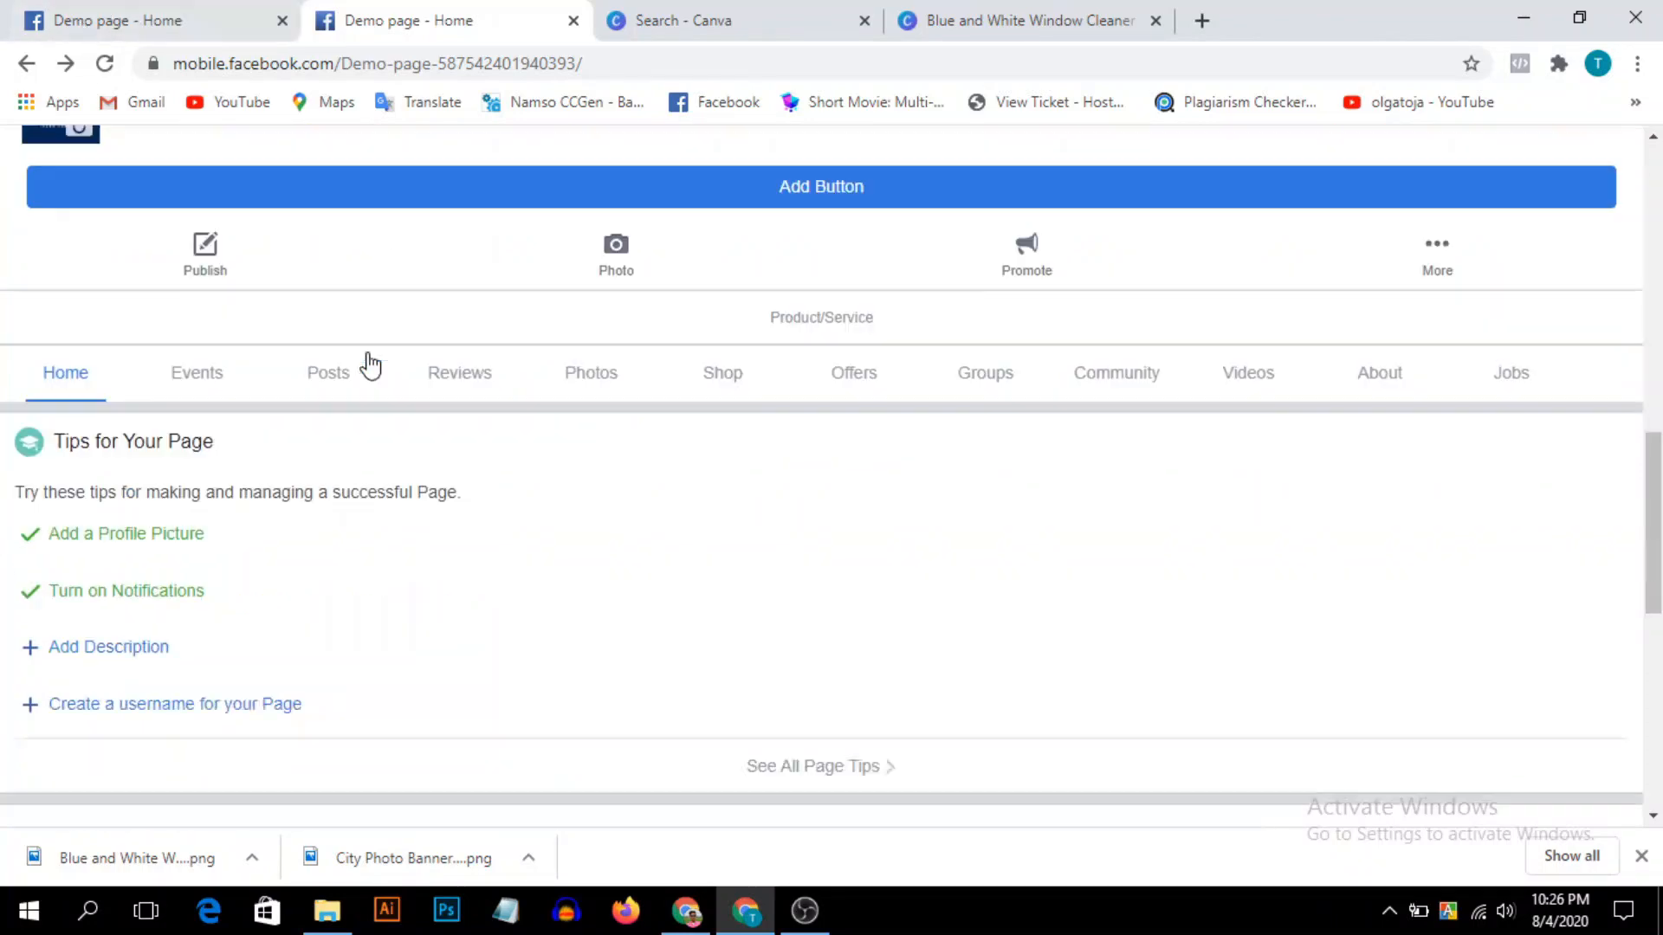
scroll(370, 364, "up", 15)
Add a Send Message button from the contact options to the desktop page, directing people to Messenger.
left_click(130, 20)
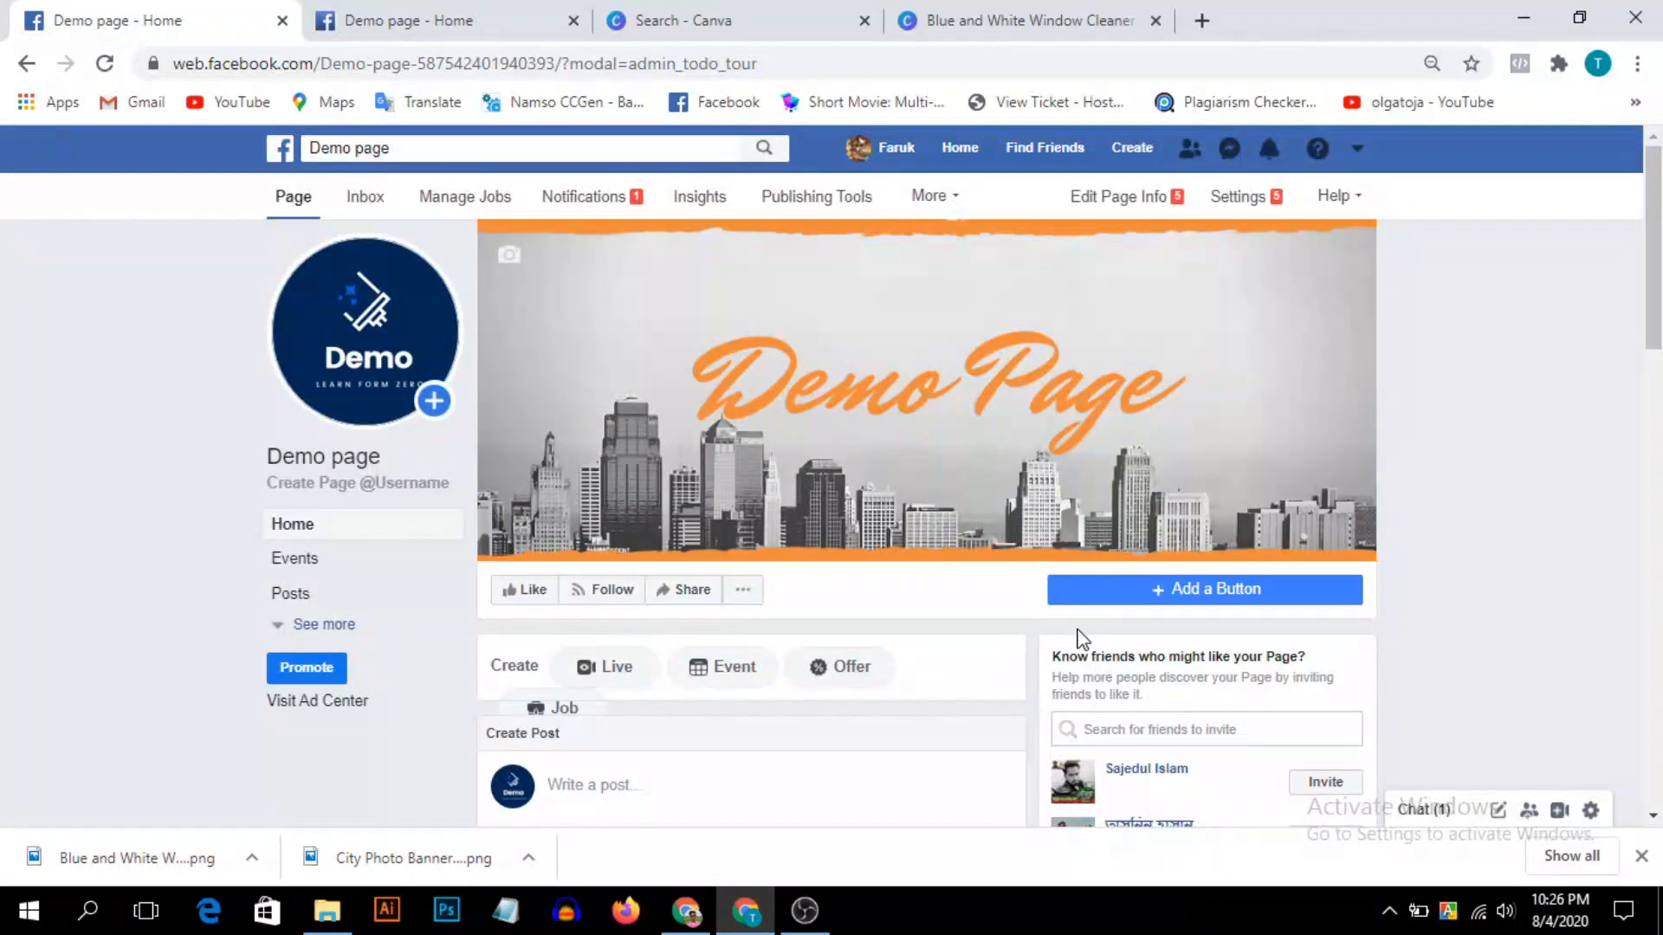
left_click(1227, 592)
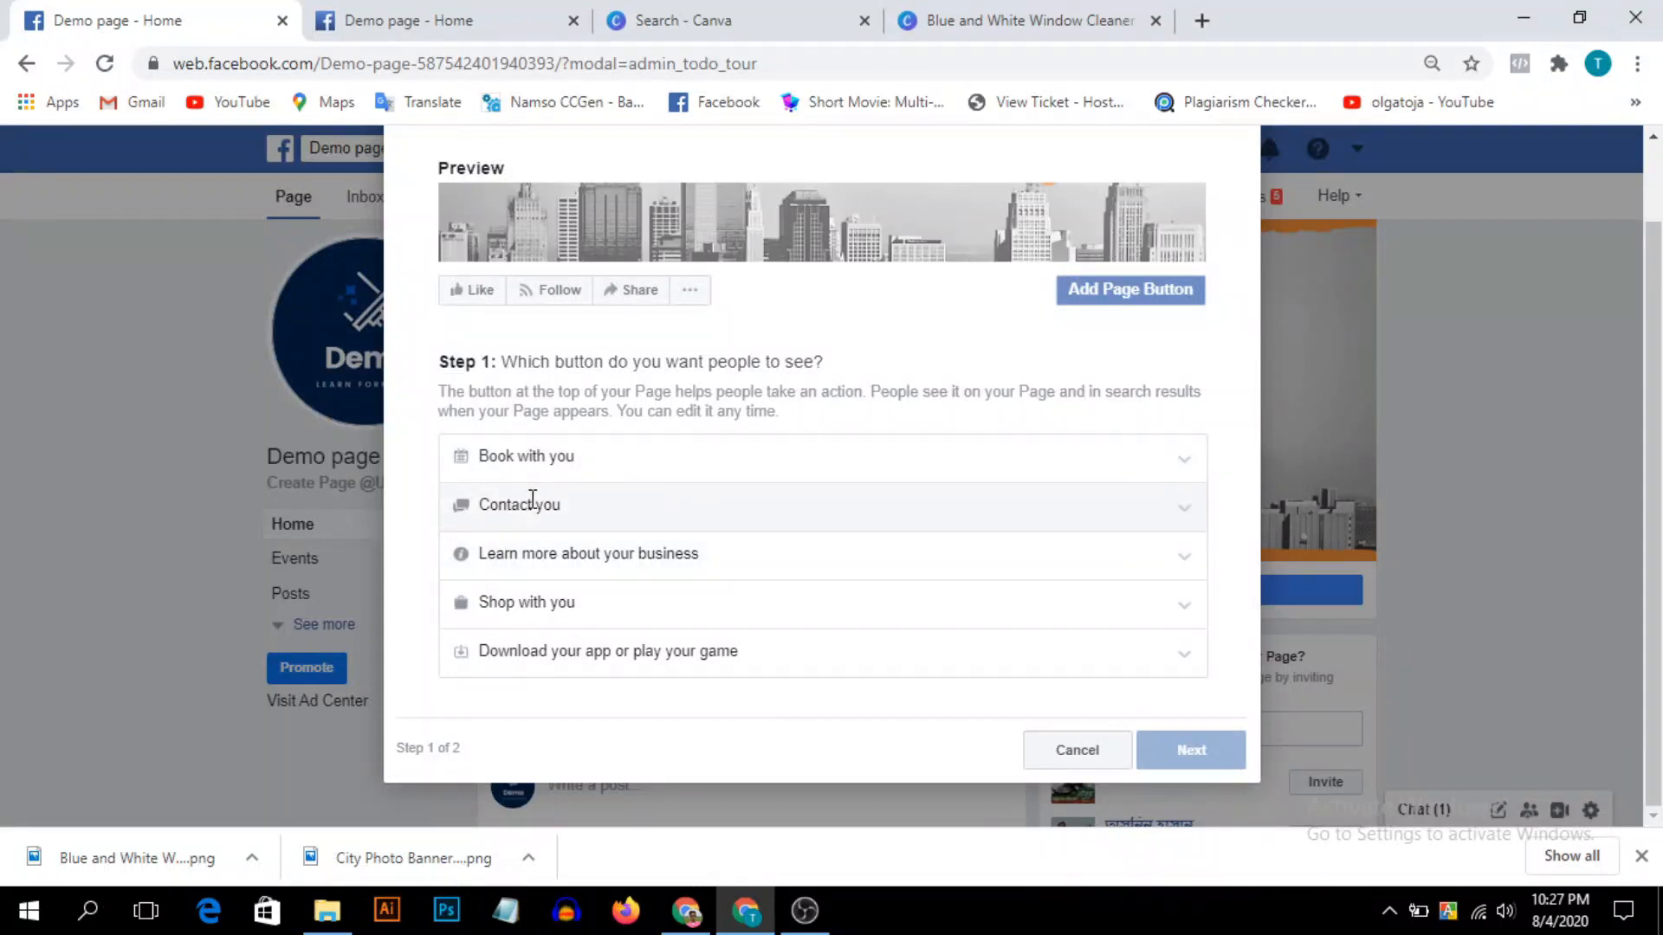
left_click(577, 520)
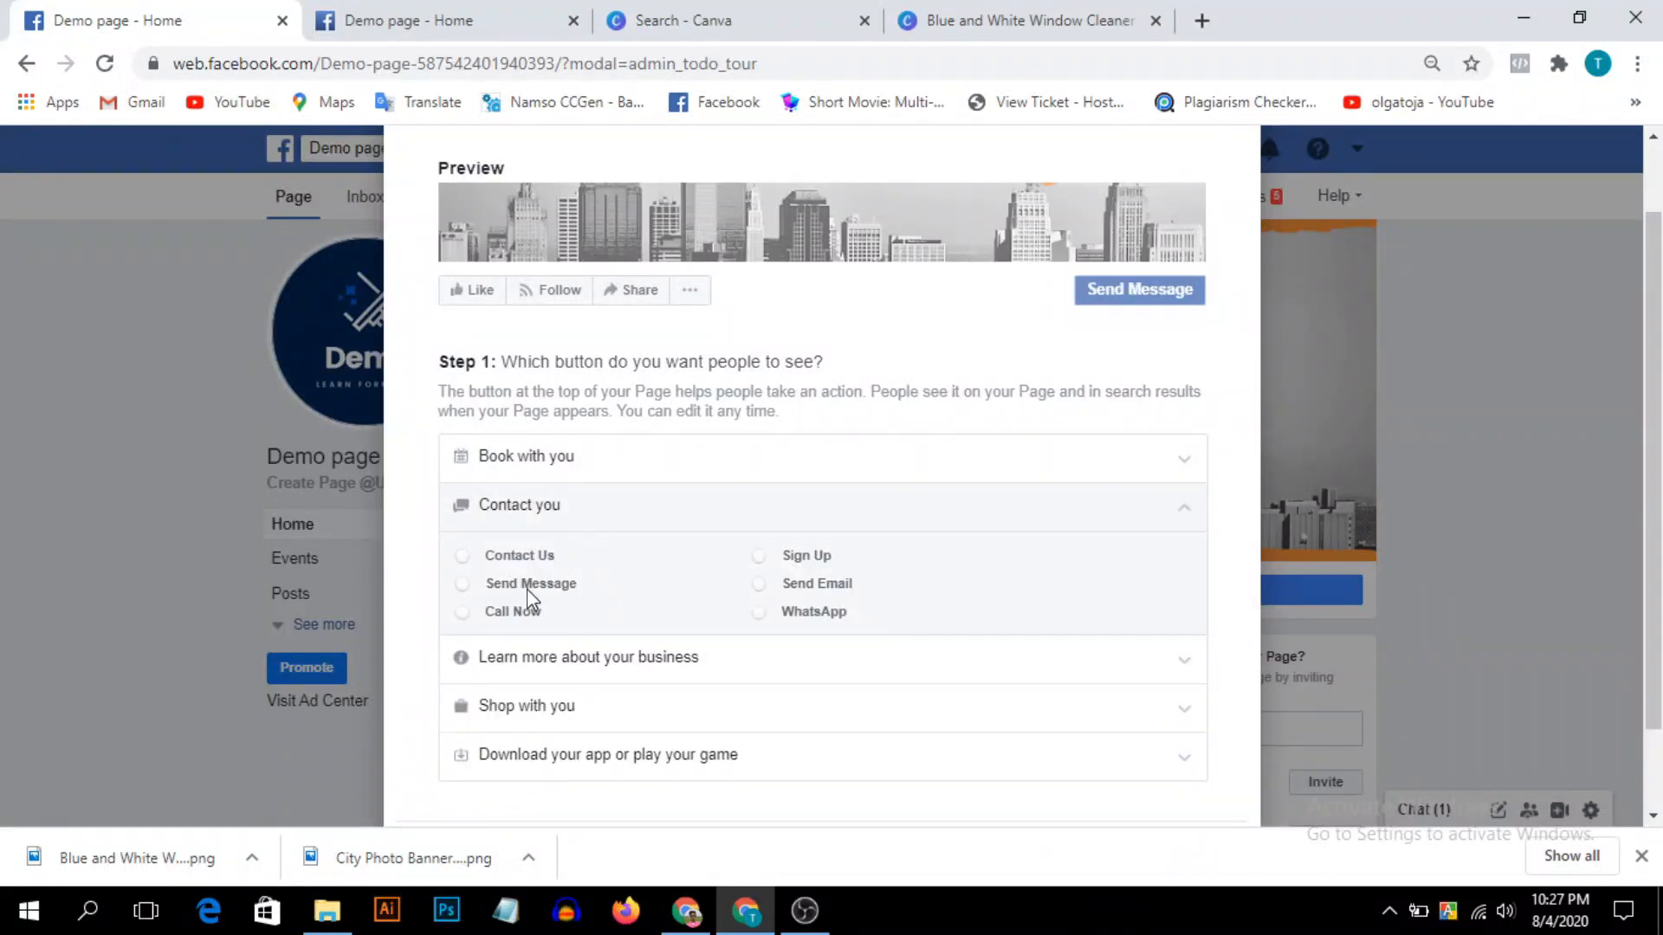
left_click(530, 583)
left_click(1218, 752)
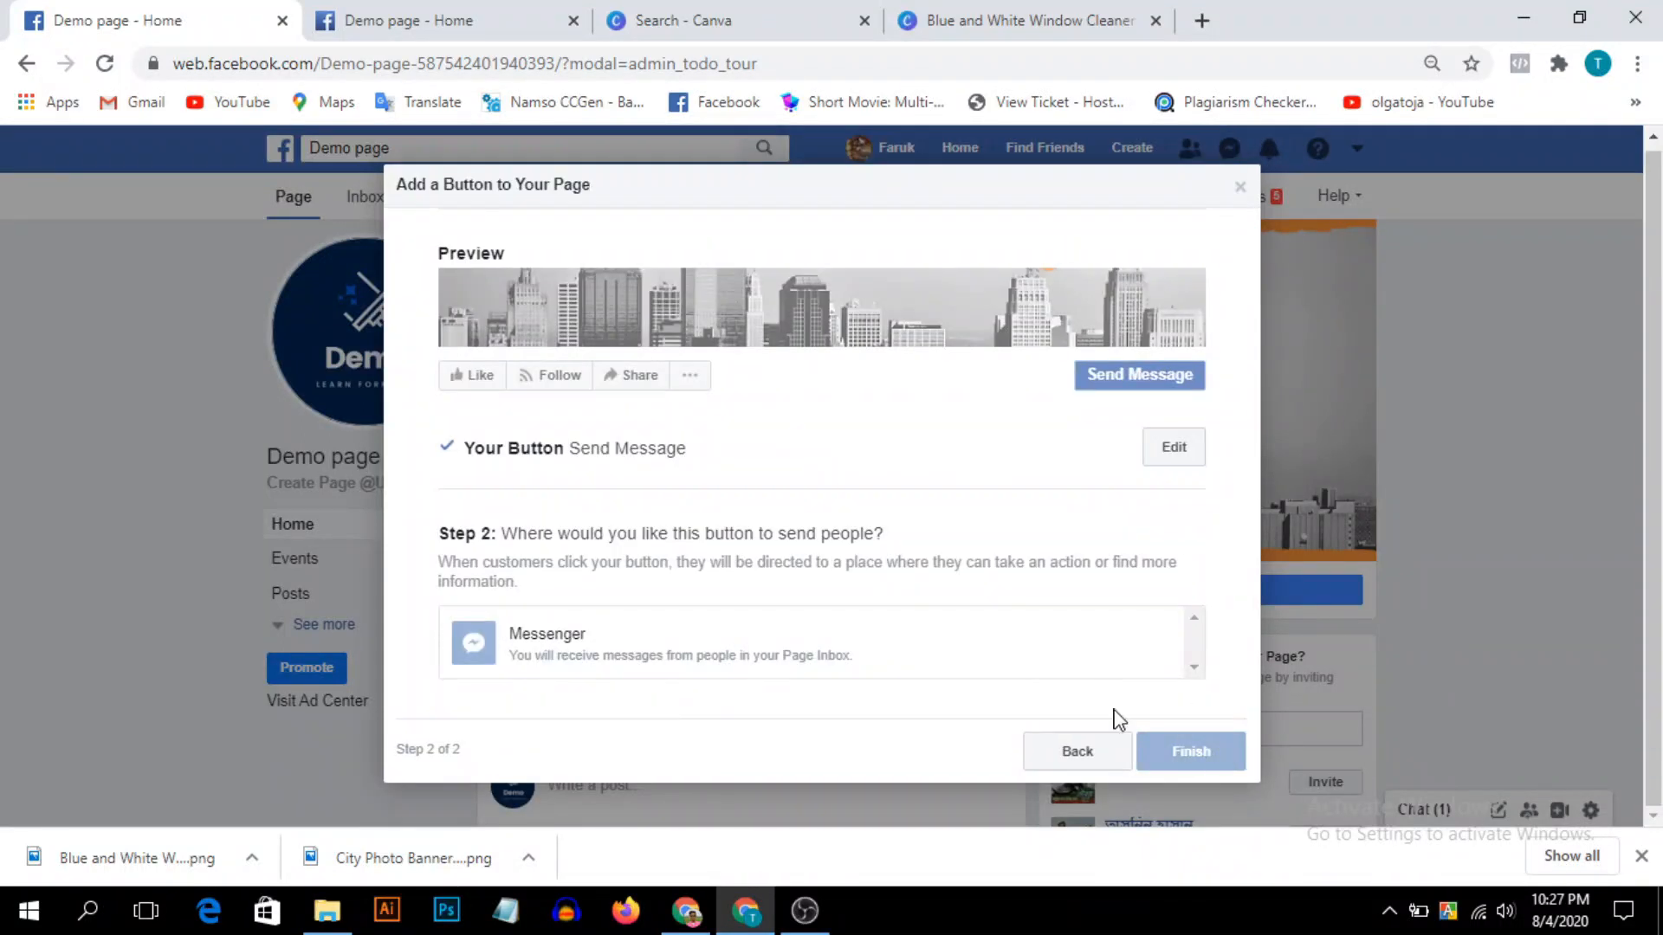
left_click(728, 650)
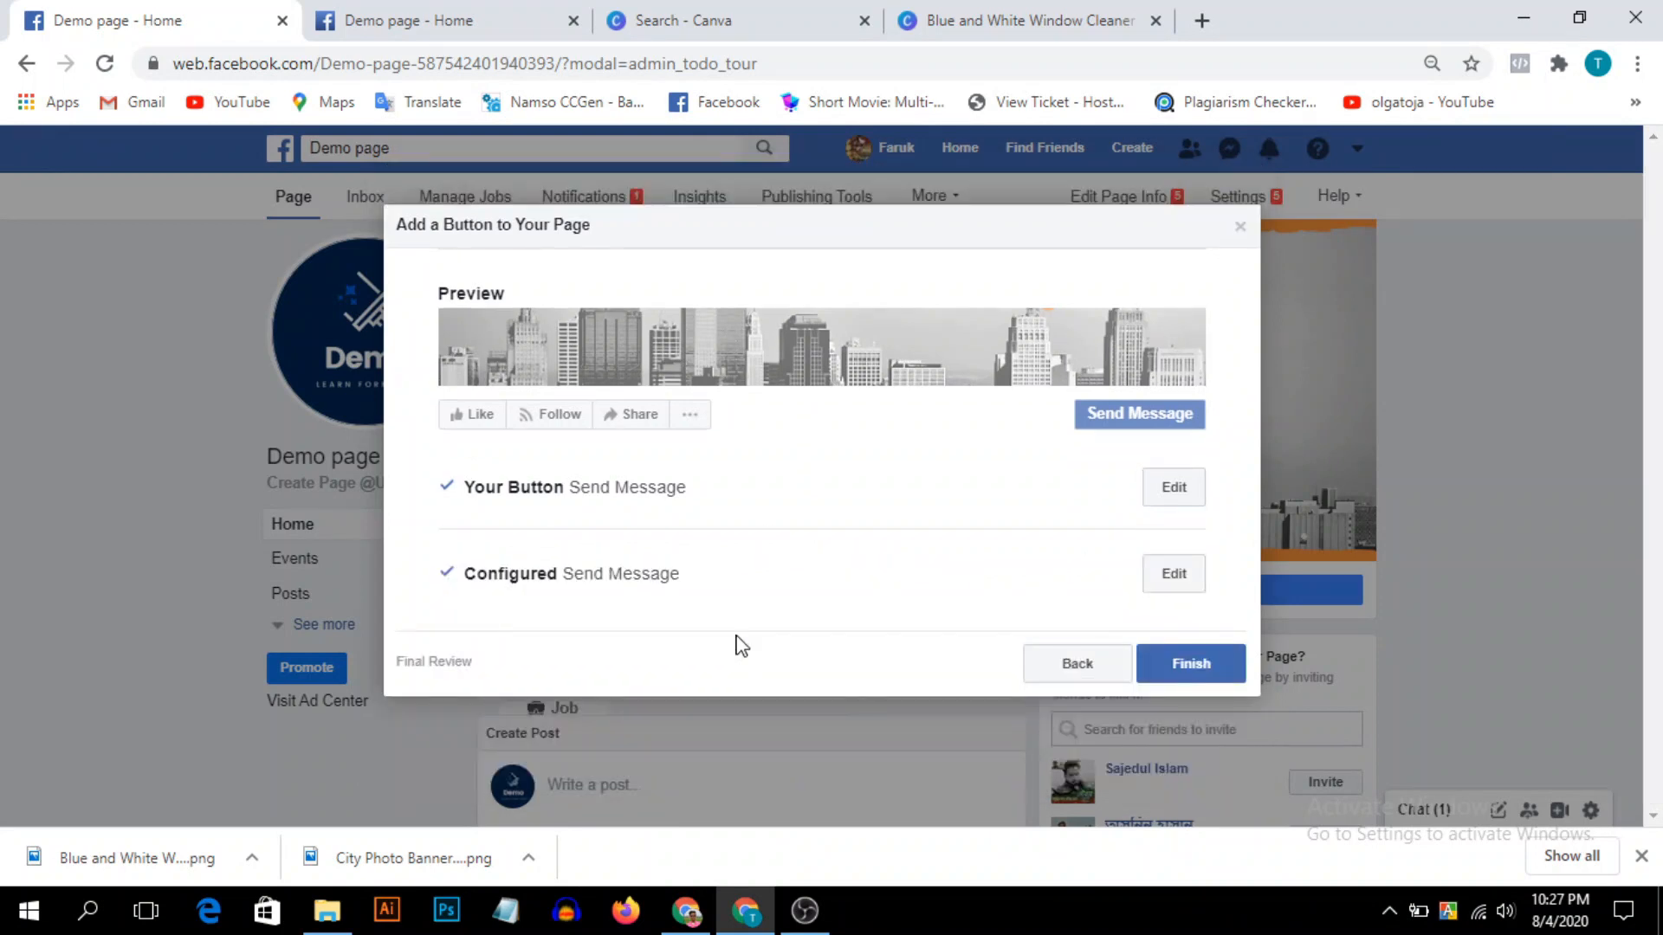
left_click(1220, 675)
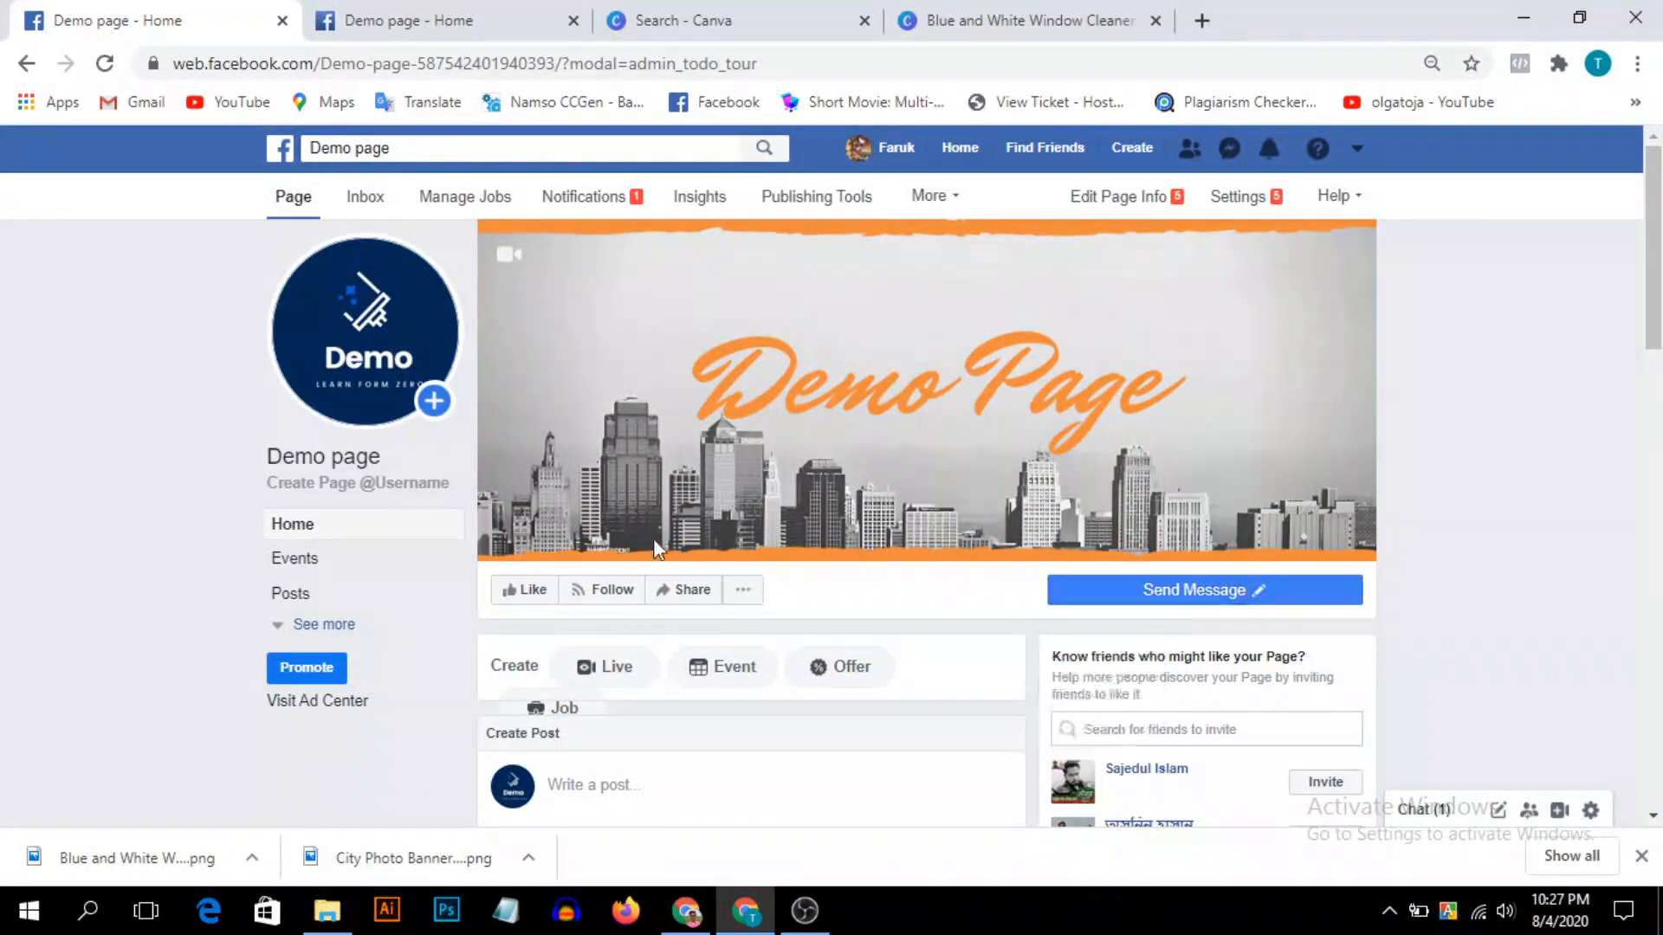
scroll(894, 745, "down", 4)
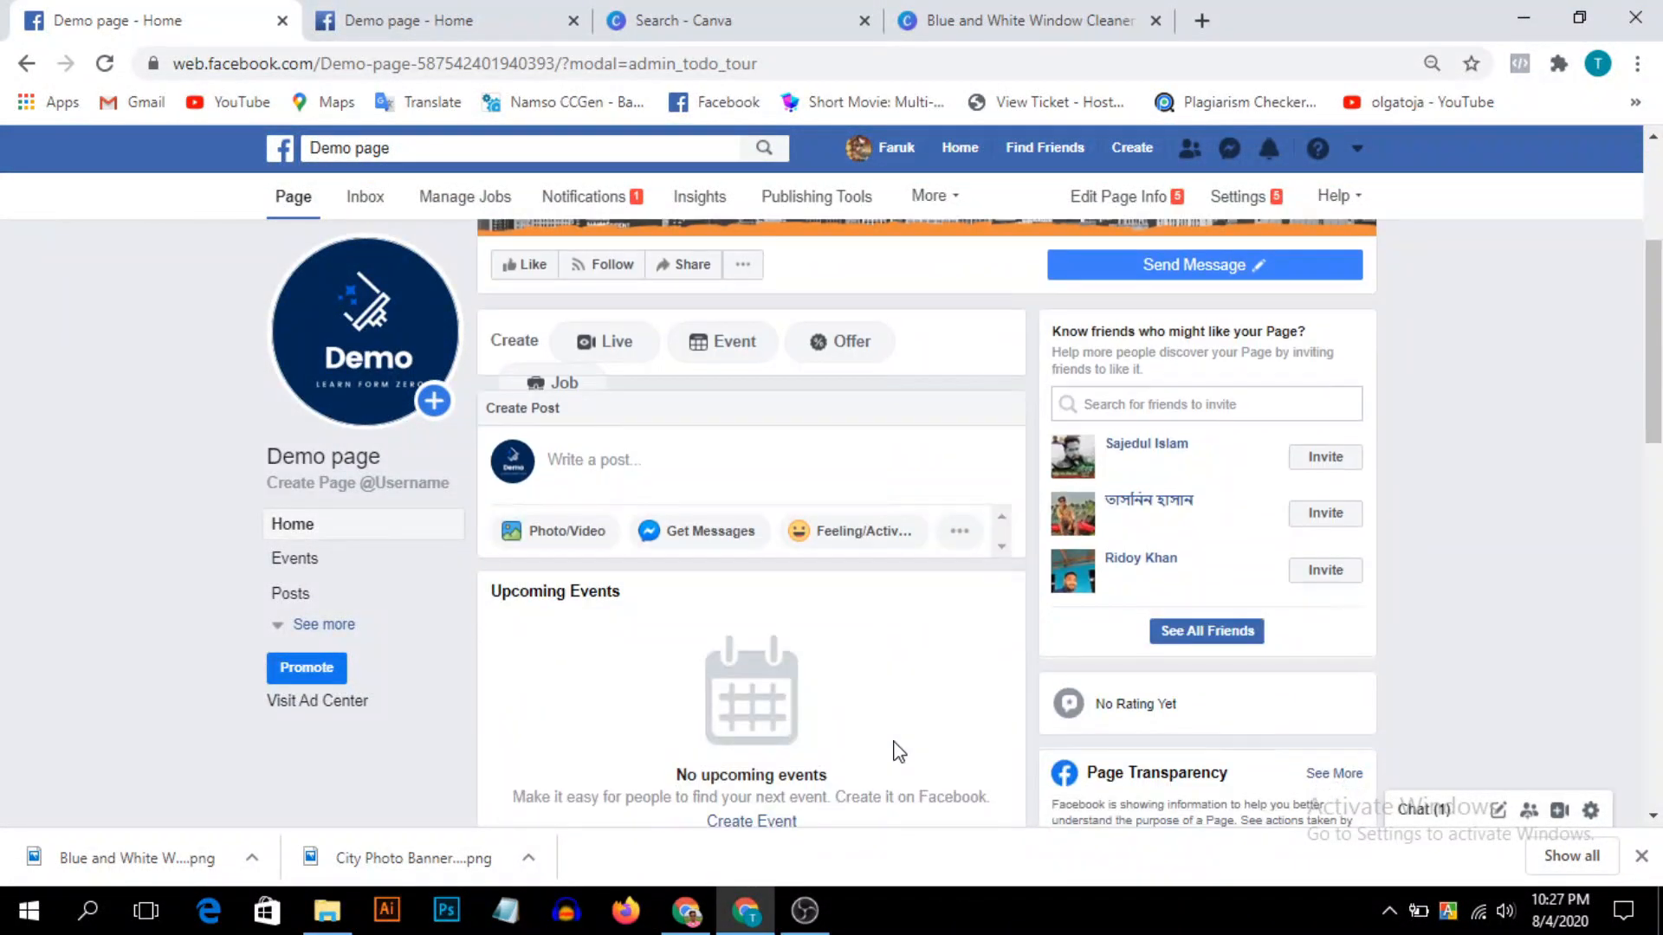
scroll(895, 745, "up", 4)
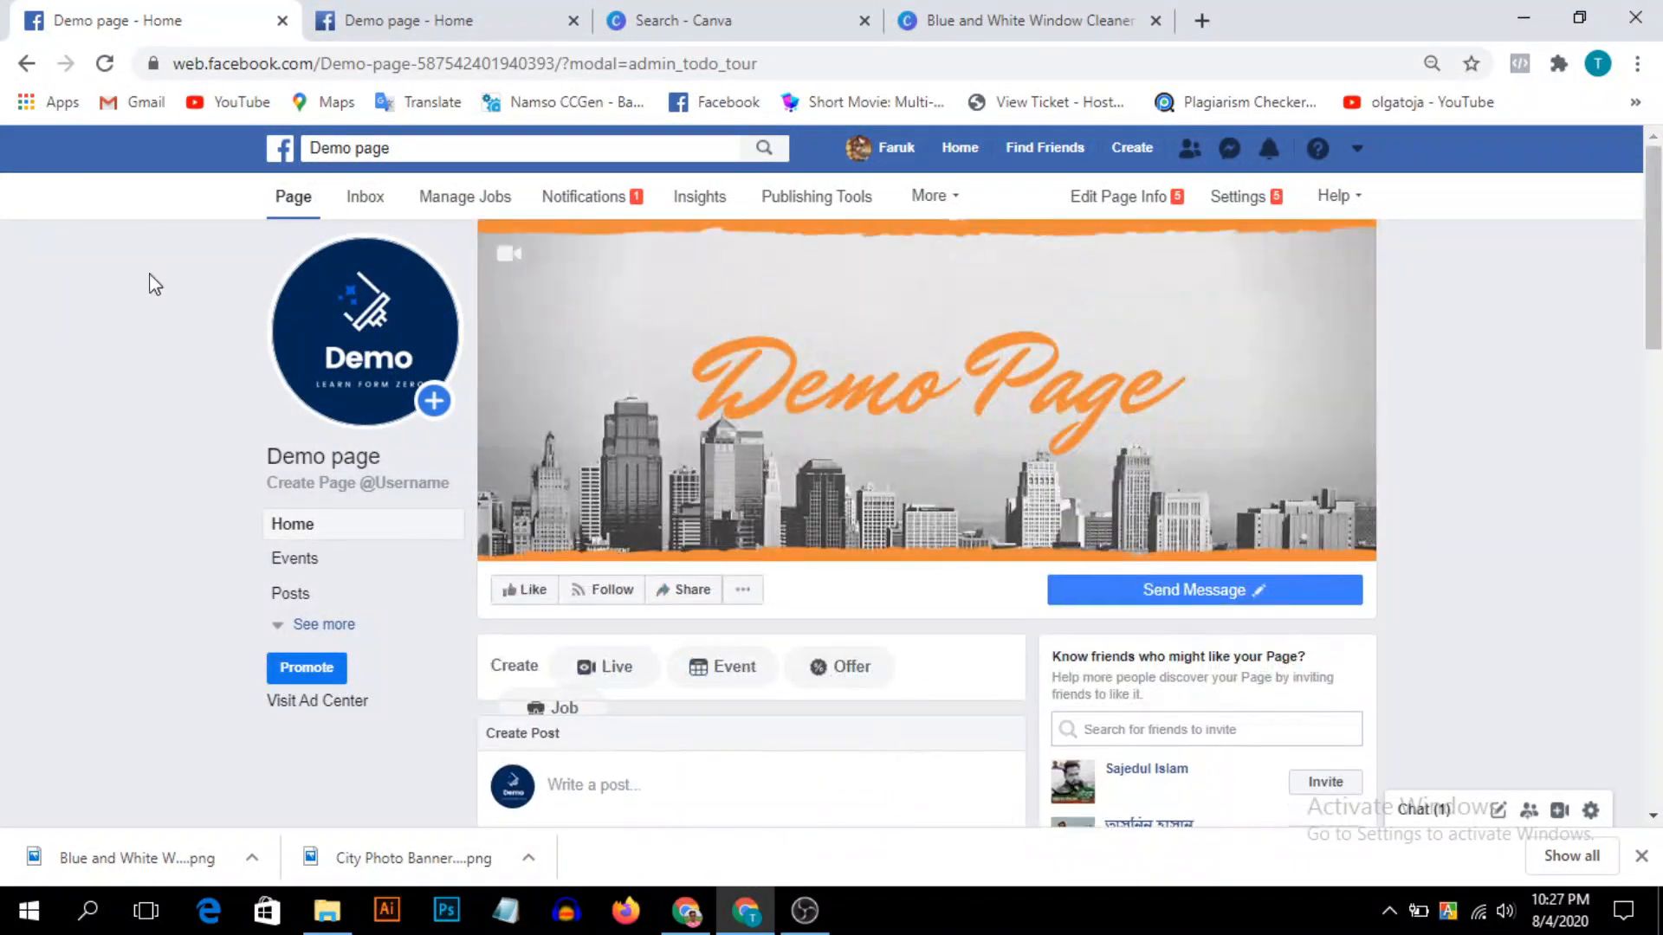
left_click(362, 199)
left_click(294, 201)
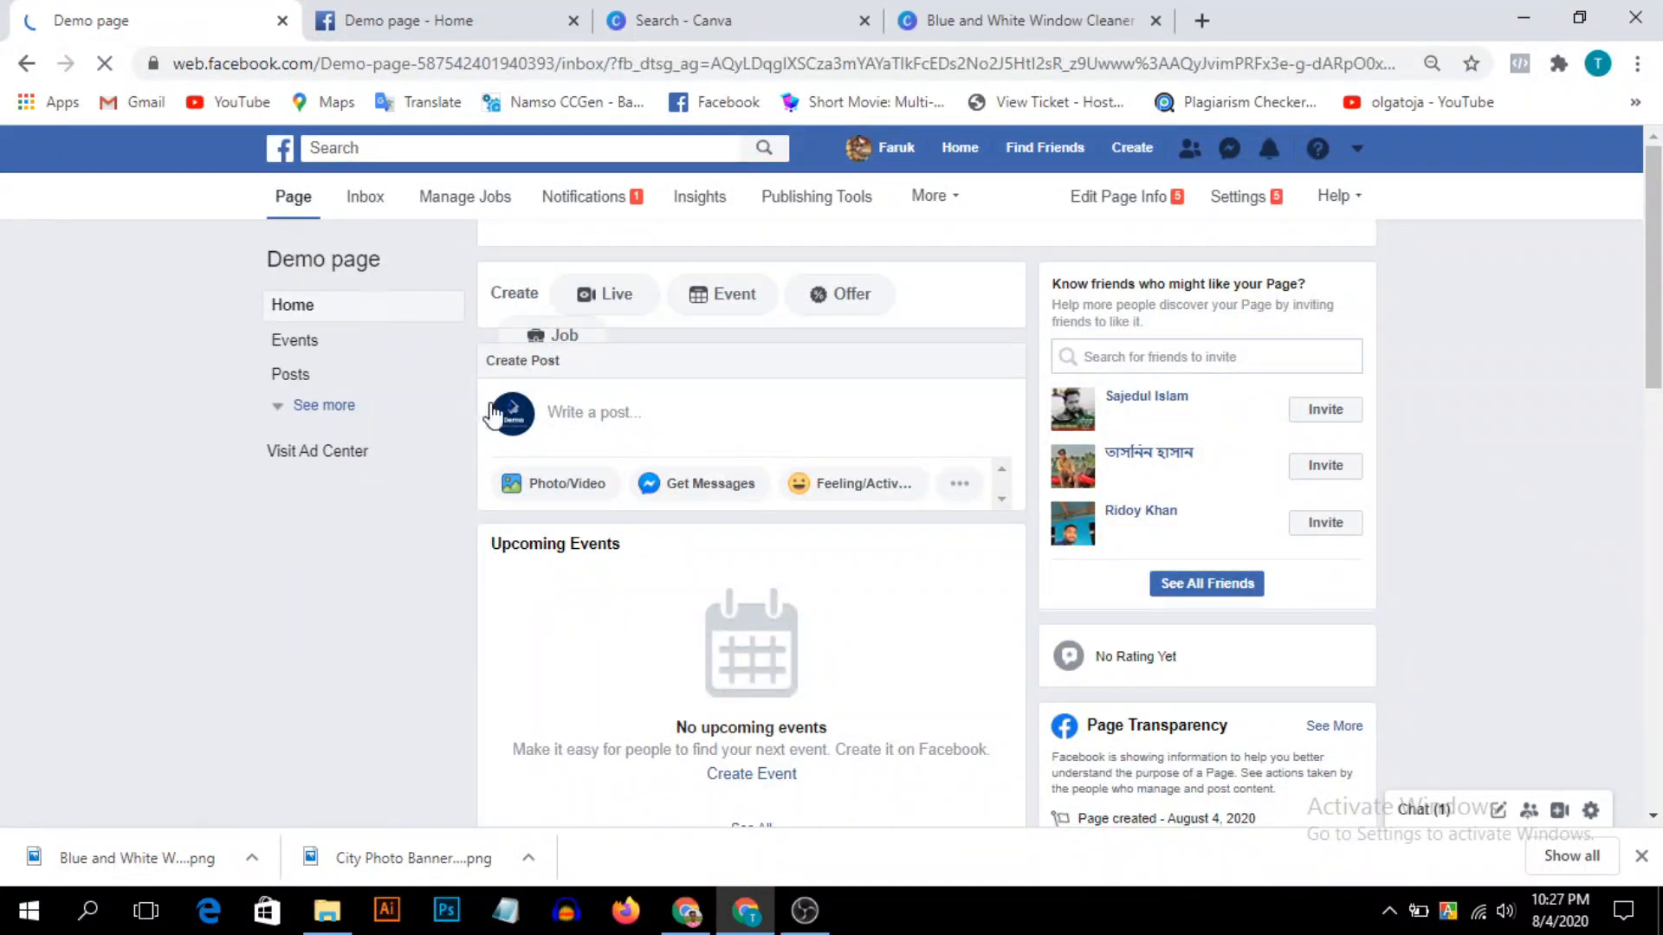
scroll(690, 520, "down", 10)
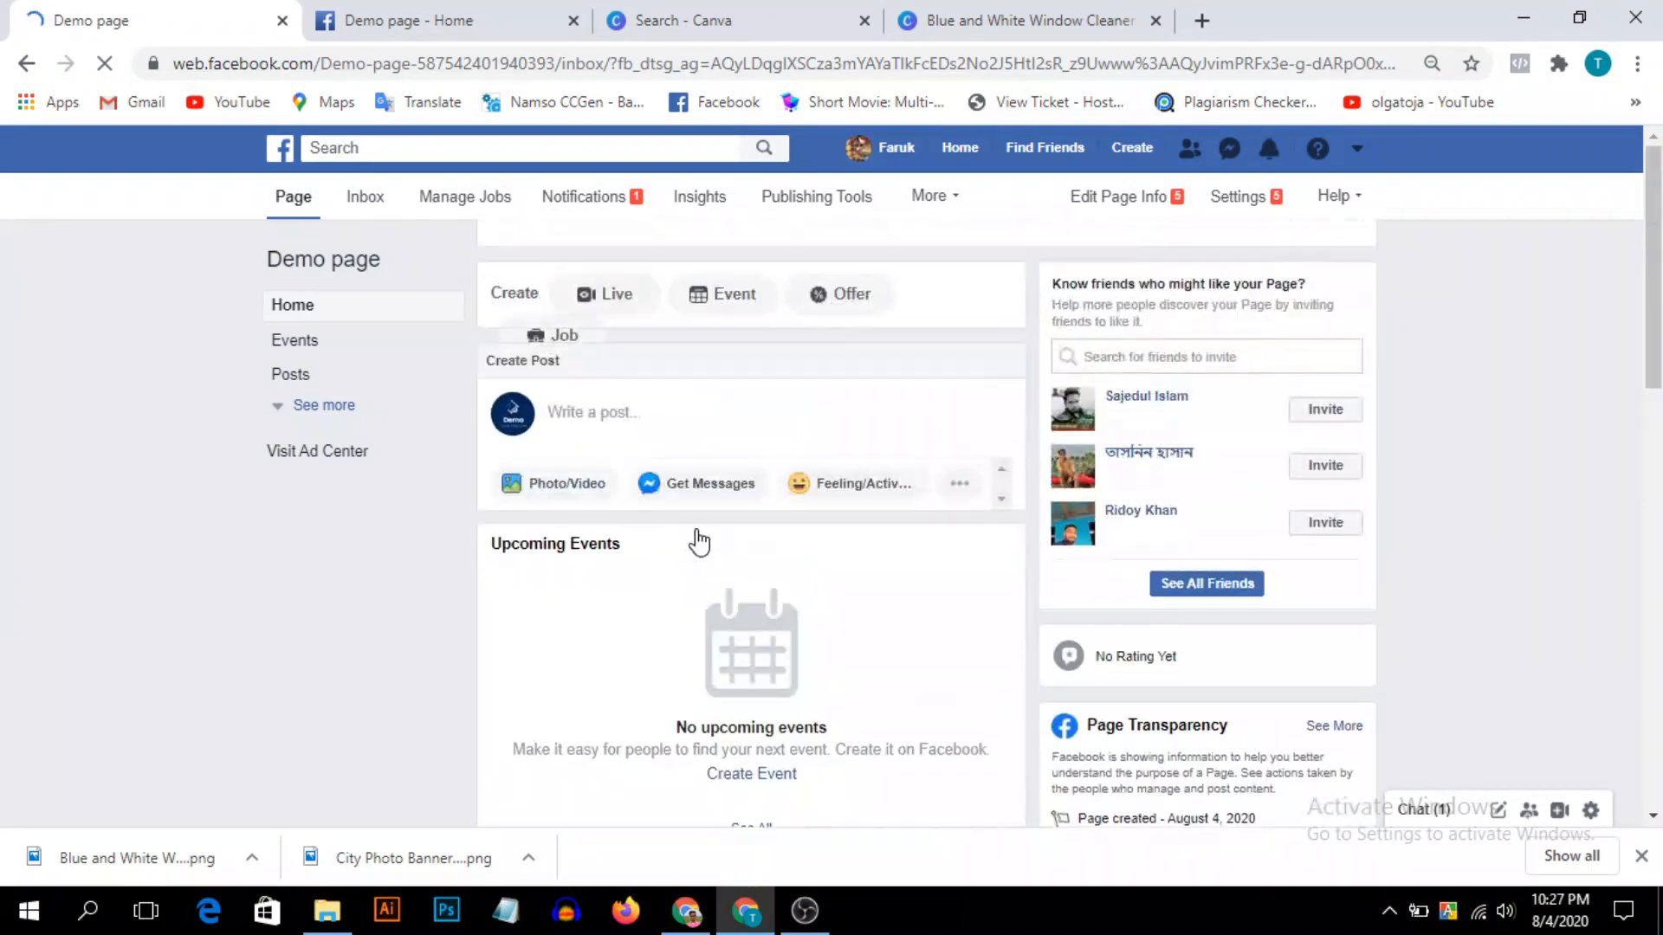